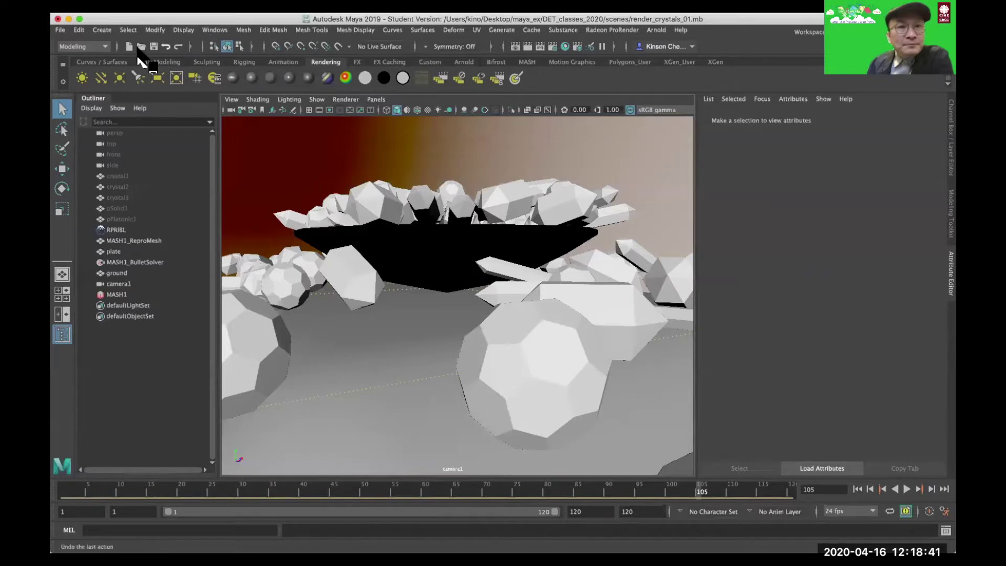
Start a new scene without saving the current one and show the grid in the perspective view.
left_click(129, 47)
left_click(501, 290)
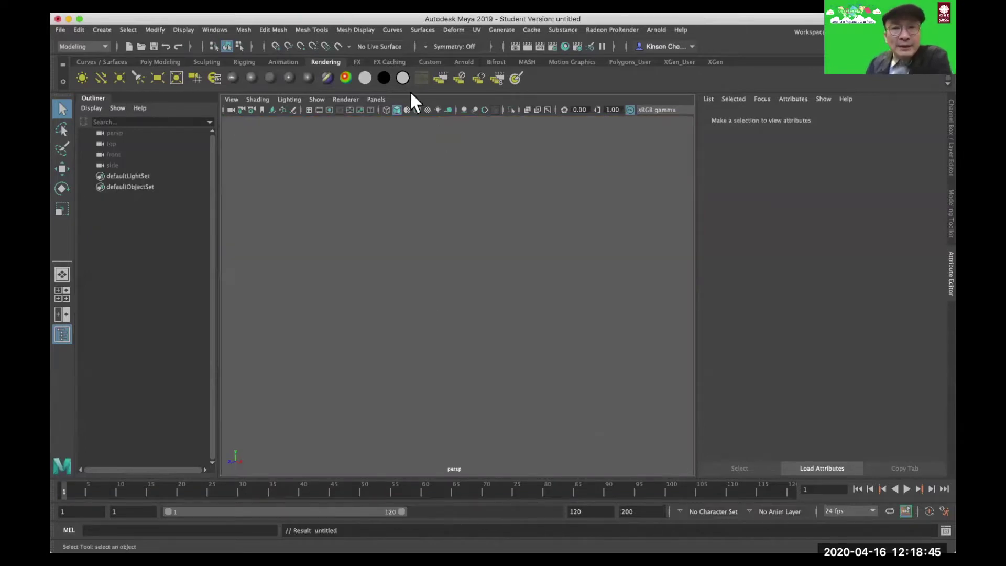
left_click(309, 110)
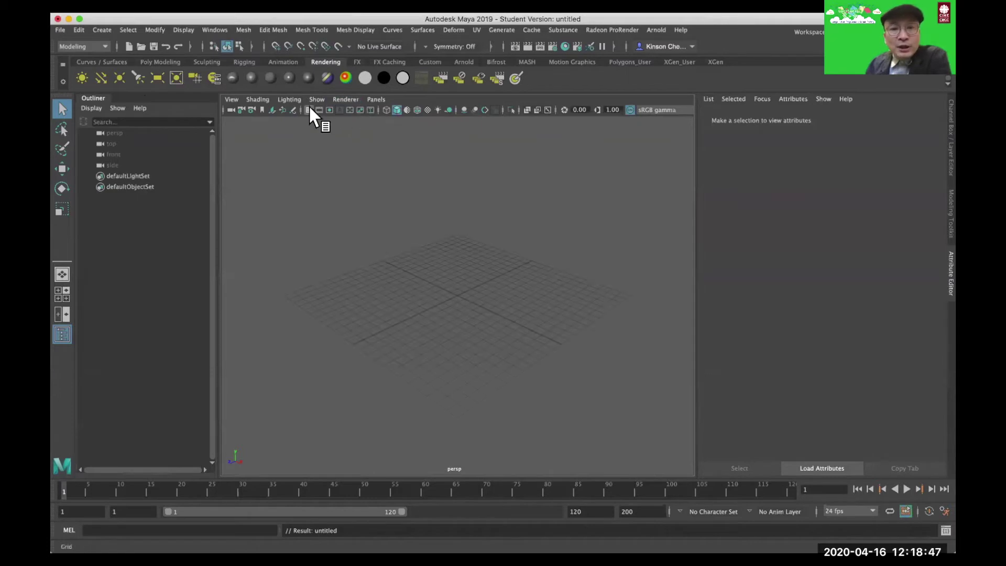
Create a polygon cylinder at the origin and frame it in the view.
left_click(78, 30)
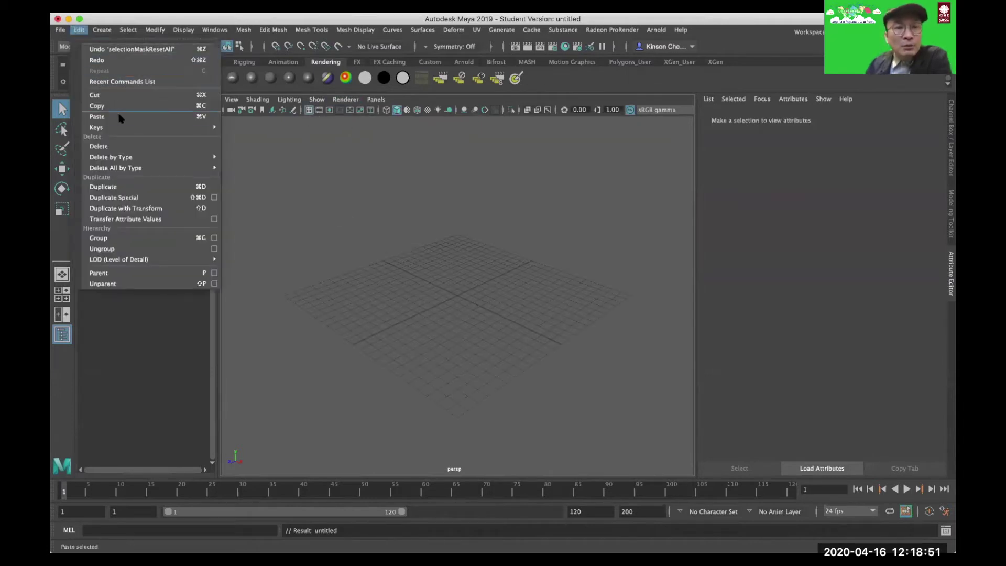
left_click(102, 30)
mouse_move(113, 68)
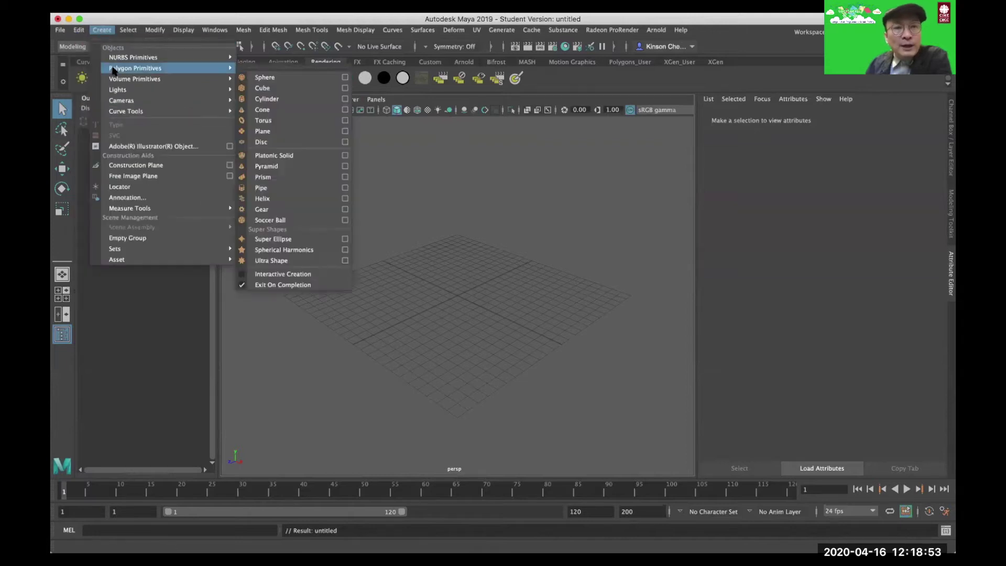
left_click(281, 98)
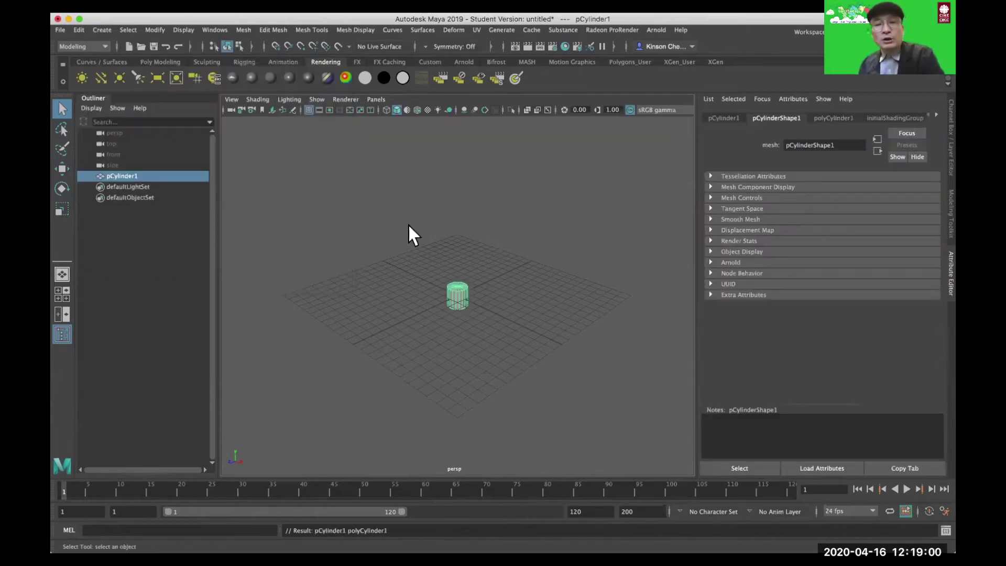
key("f")
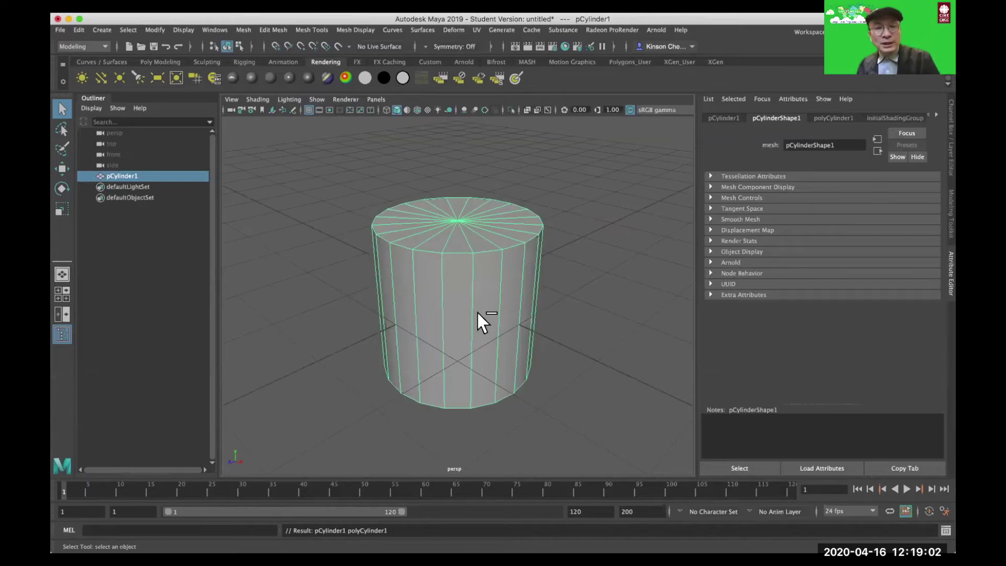
Set the cylinder's axis subdivisions to 6 to make it a hexagonal prism.
key("ctrl+a")
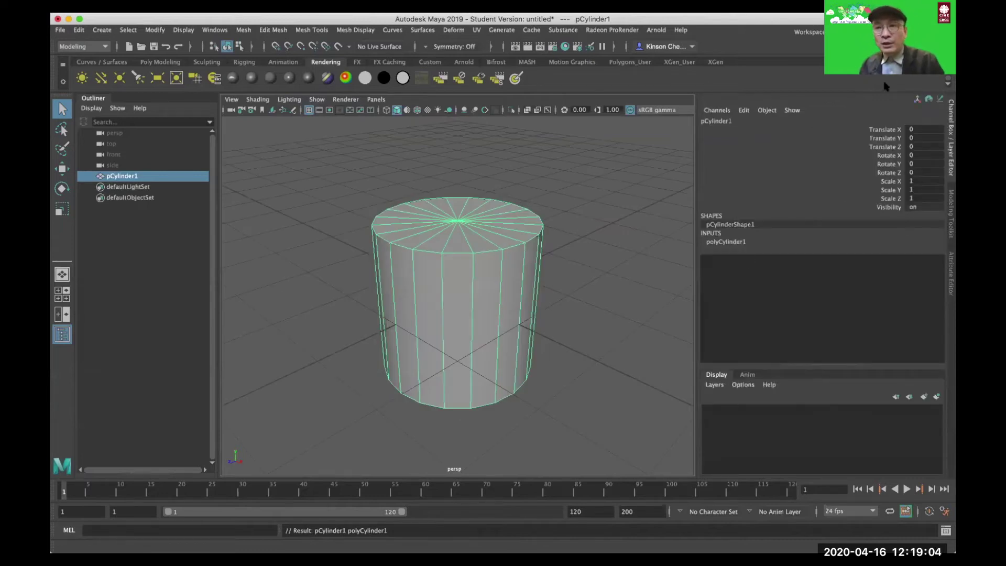
left_click(729, 241)
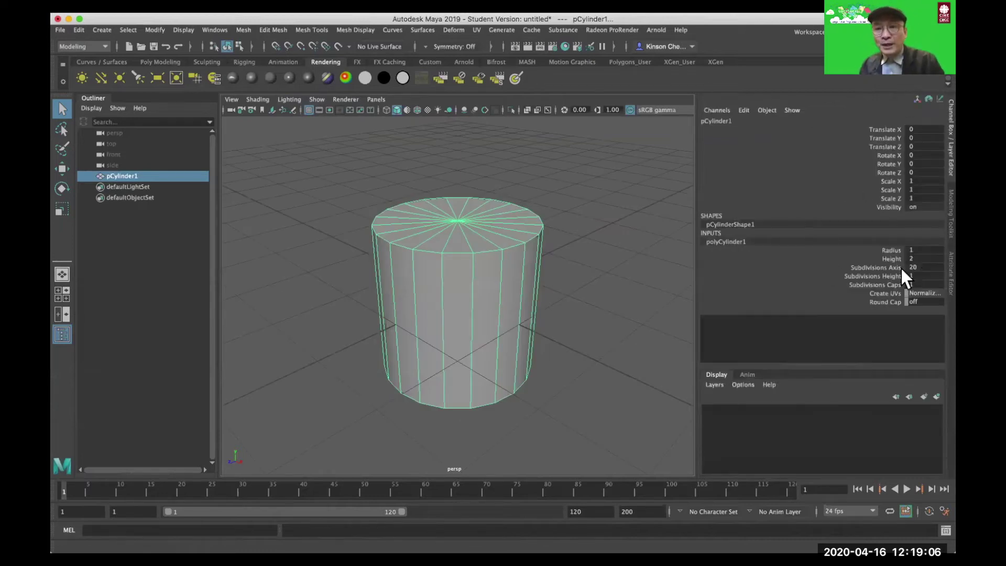
double_click(923, 269)
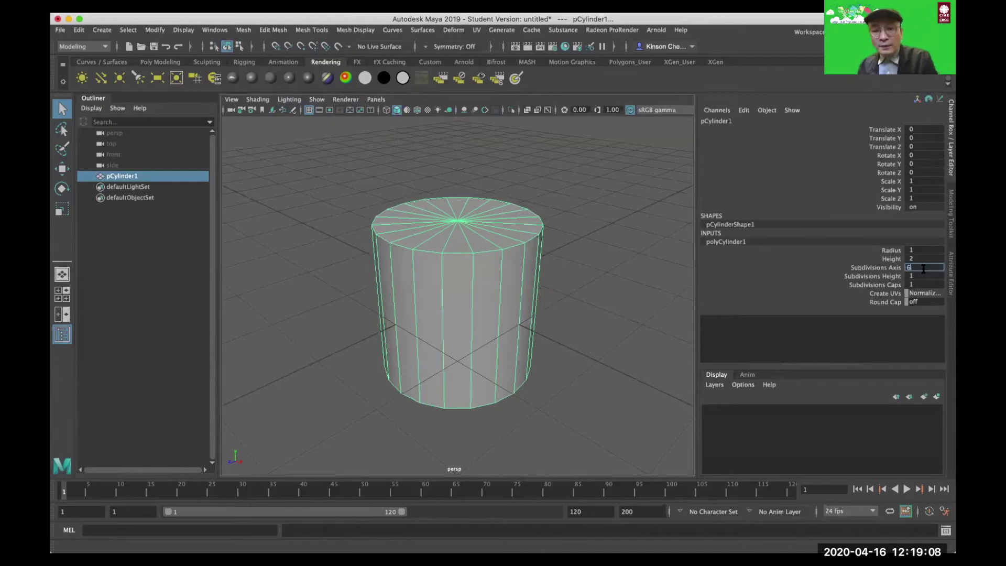
type("6")
key("Return")
Scale the center vertices of the prism's top and bottom caps apart vertically to form pointed crystal tips.
right_click_drag(457, 220, 408, 218)
left_click(455, 222)
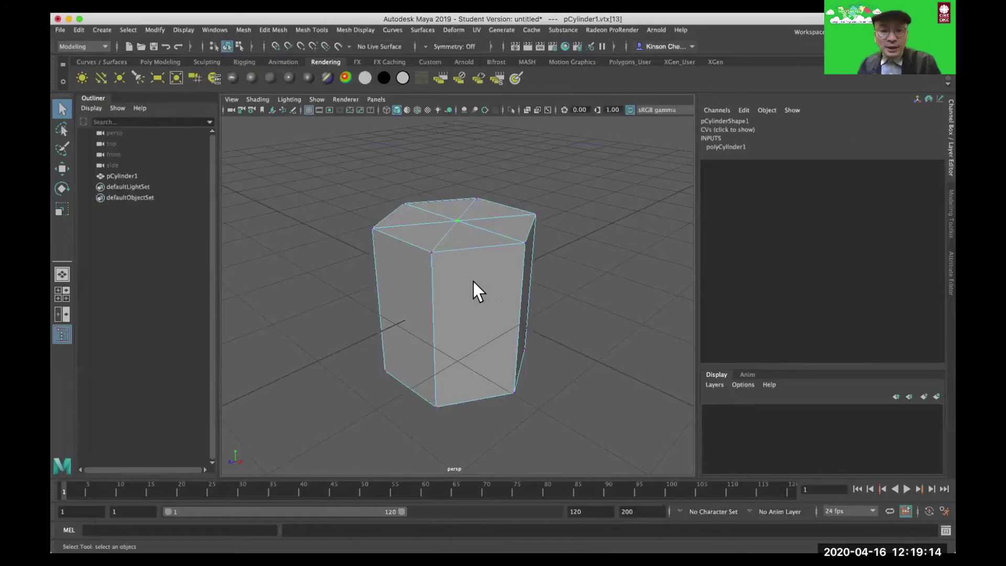
left_click_drag(481, 326, 498, 352, "alt")
left_click(457, 366, "shift")
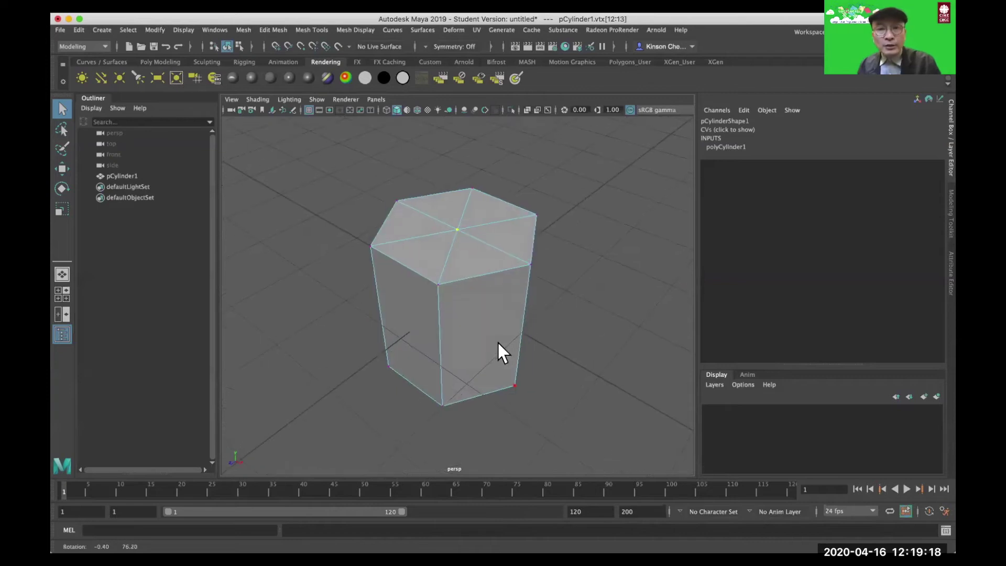
key("r")
mouse_move(458, 233)
left_mouse_down()
mouse_move(455, 209)
mouse_move(458, 218)
left_mouse_up()
left_click_drag(467, 299, 474, 330, "alt")
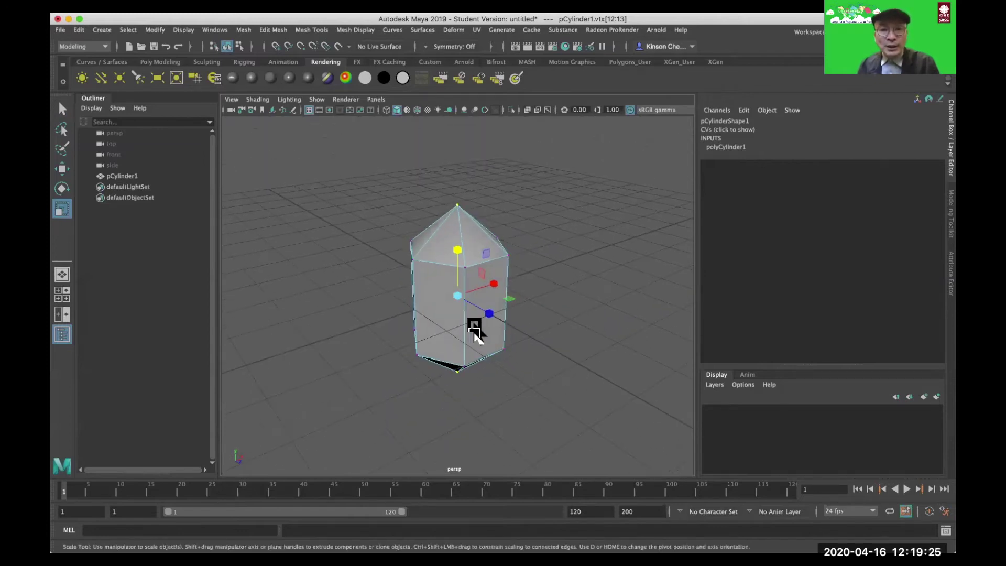
Duplicate the crystal, move the copy to Translate X 2.9, and scale it to 0.615, 1.45, 0.615.
right_click_drag(456, 271, 602, 176)
left_click_drag(541, 378, 541, 378)
key("ctrl+d")
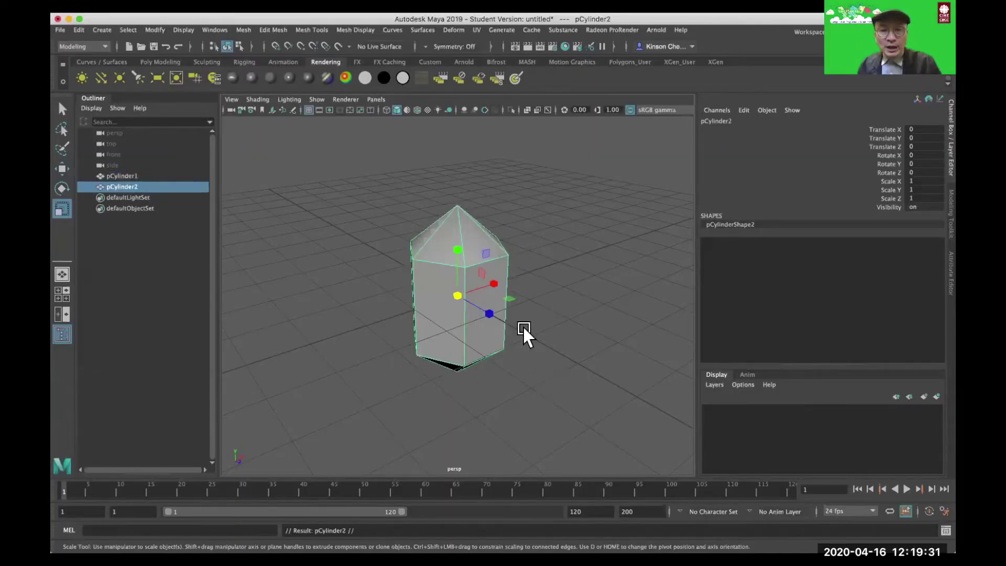
key("w")
left_click_drag(498, 281, 554, 148)
key("r")
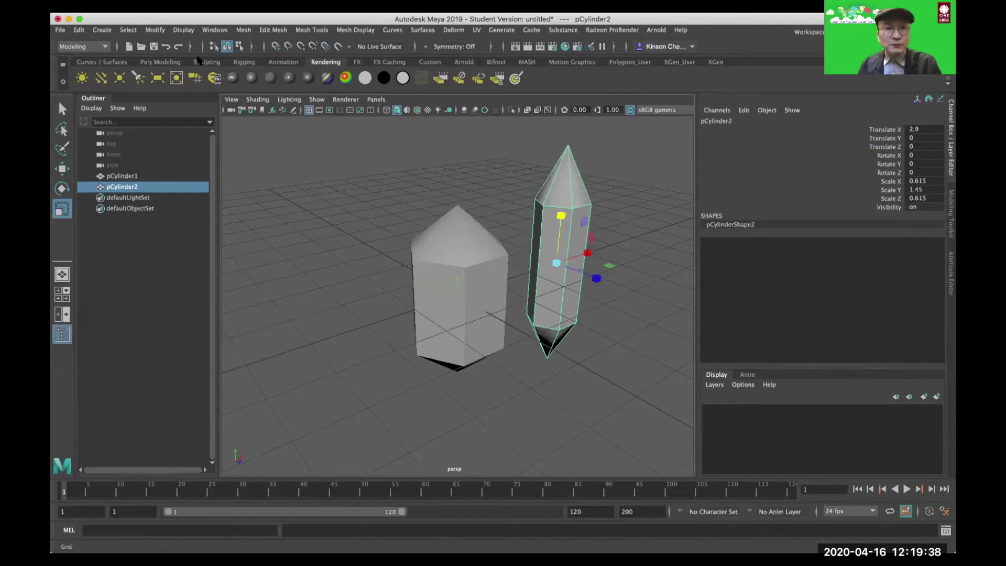
Create a polygon soccer ball and move it to Translate X -2.6, beside the crystals.
left_click(128, 30)
mouse_move(102, 30)
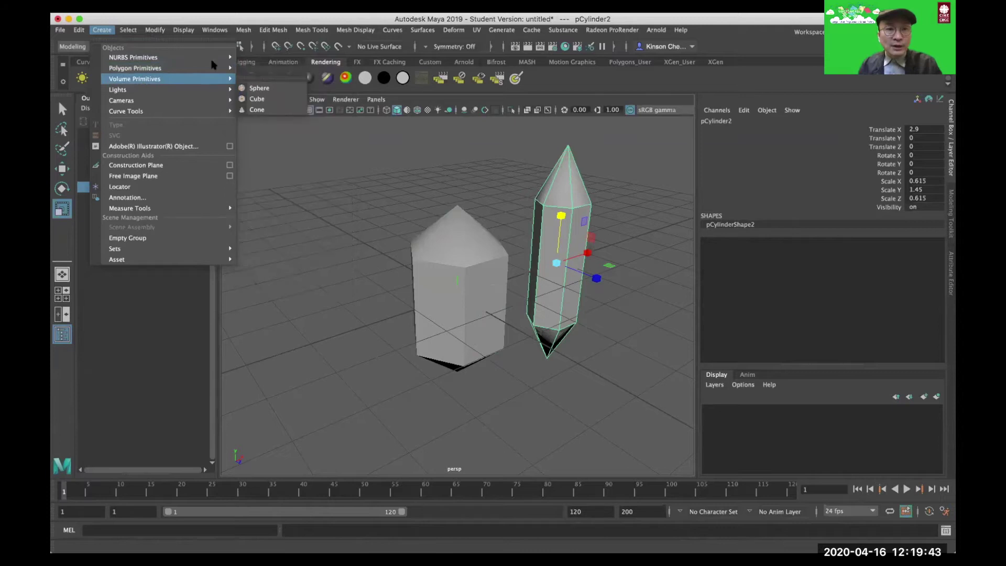
mouse_move(214, 67)
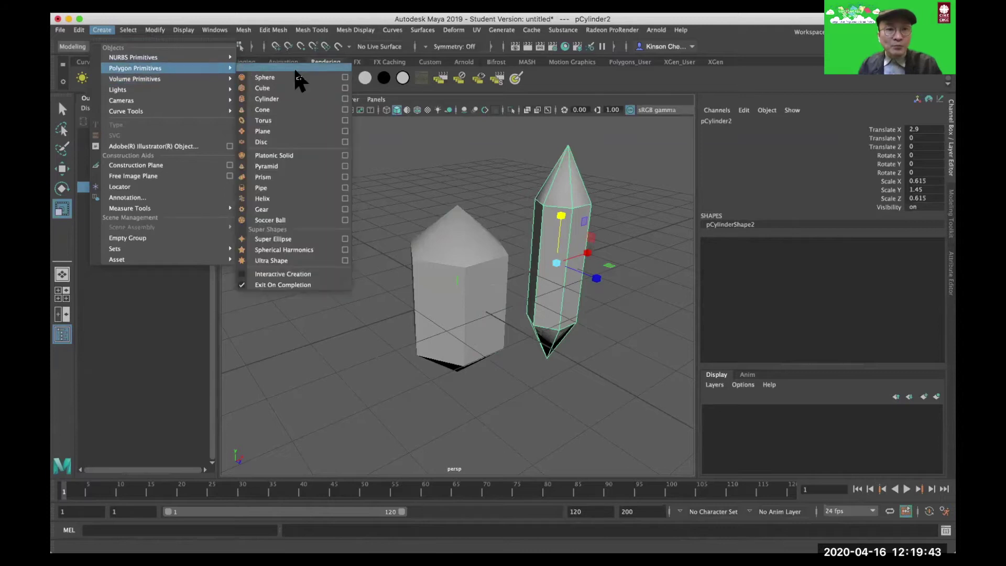
left_click(302, 221)
key("w")
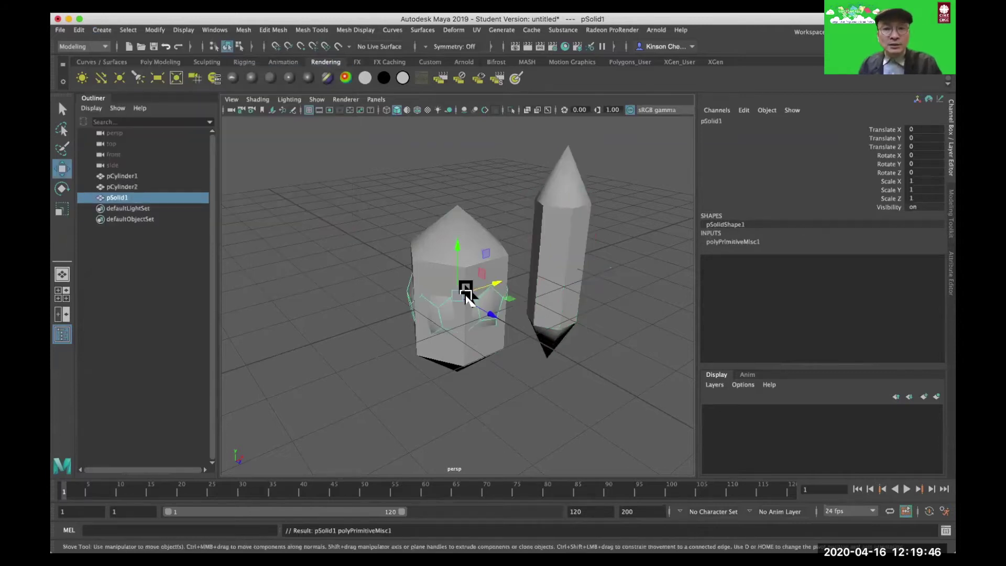
left_click_drag(489, 280, 388, 319)
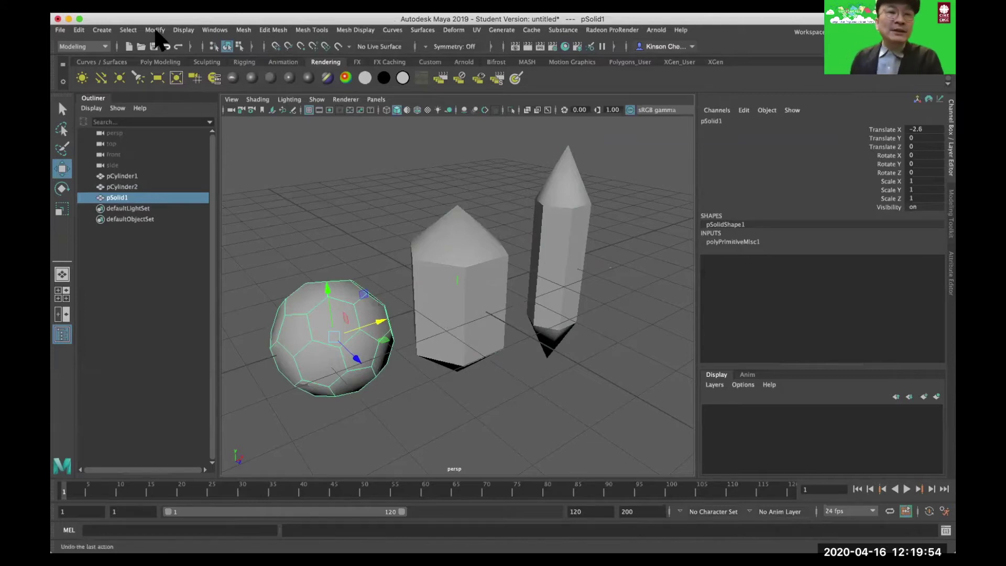
Open the scene mod_crystals.mb from the project's scenes folder without saving the untitled scene.
left_click(141, 47)
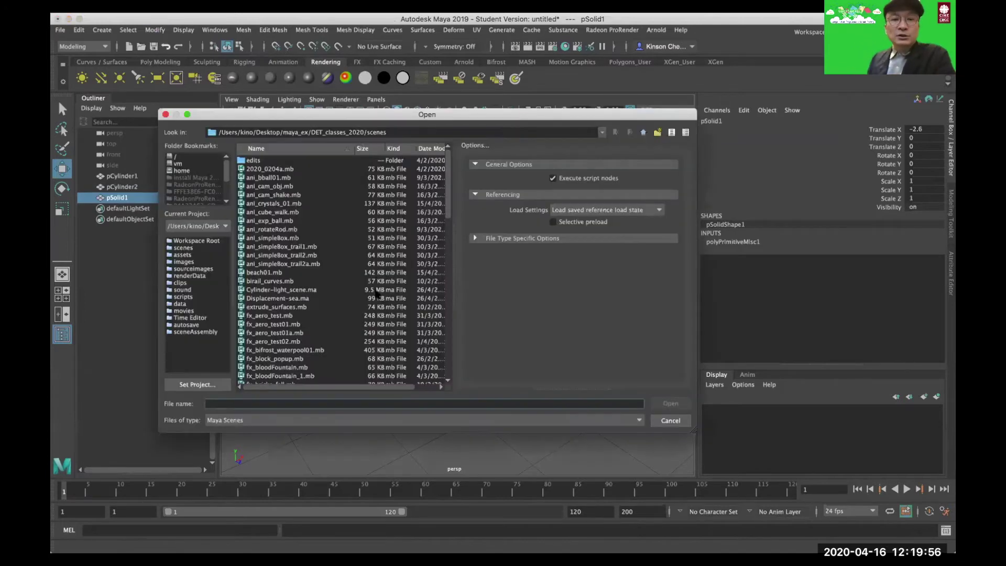
scroll(330, 348, "down", 10)
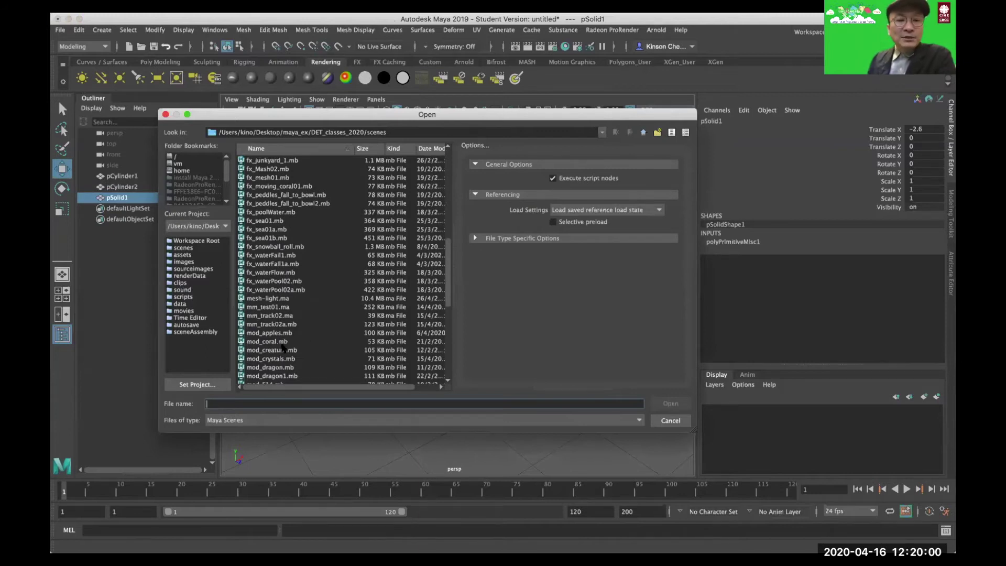
scroll(281, 347, "down", 1)
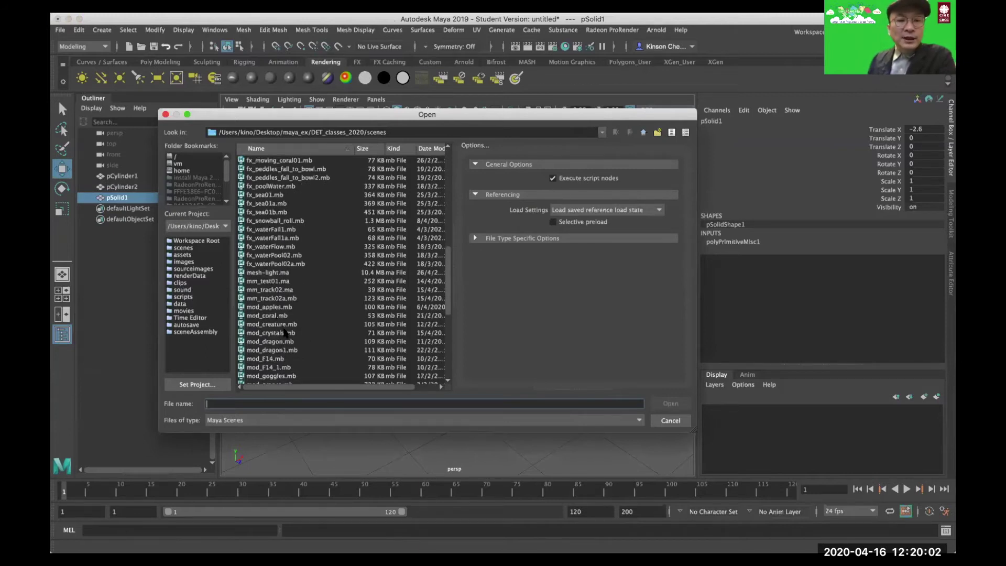
left_click(287, 341)
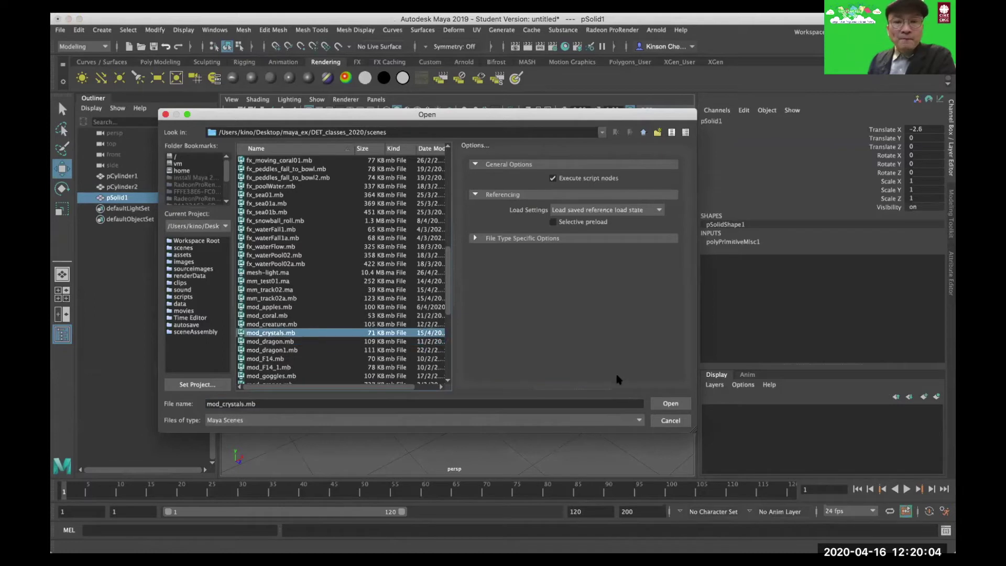
left_click(670, 403)
left_click(497, 283)
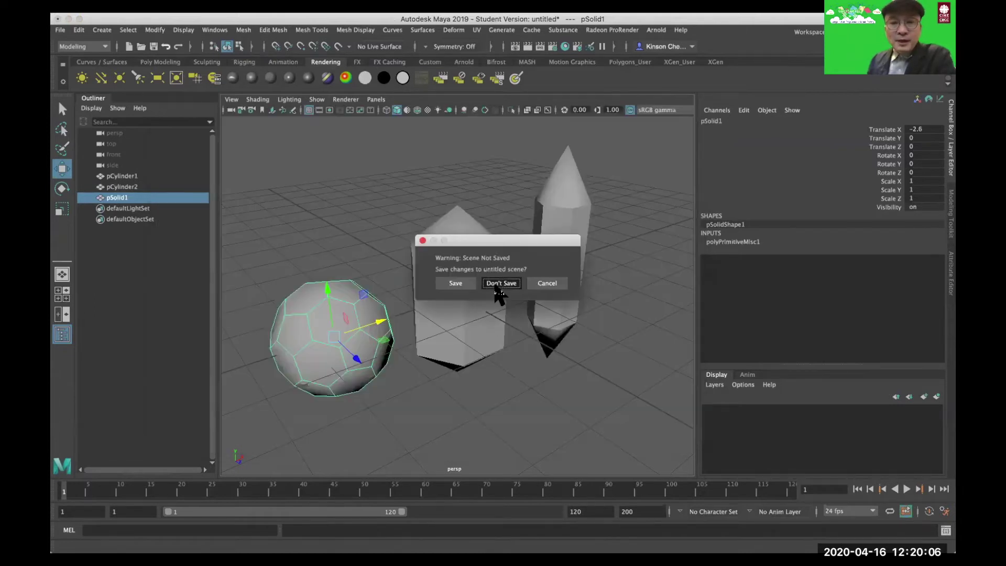
Examine the row of crystal models from several angles and distances, selecting the faceted platonic solid.
left_click(478, 301)
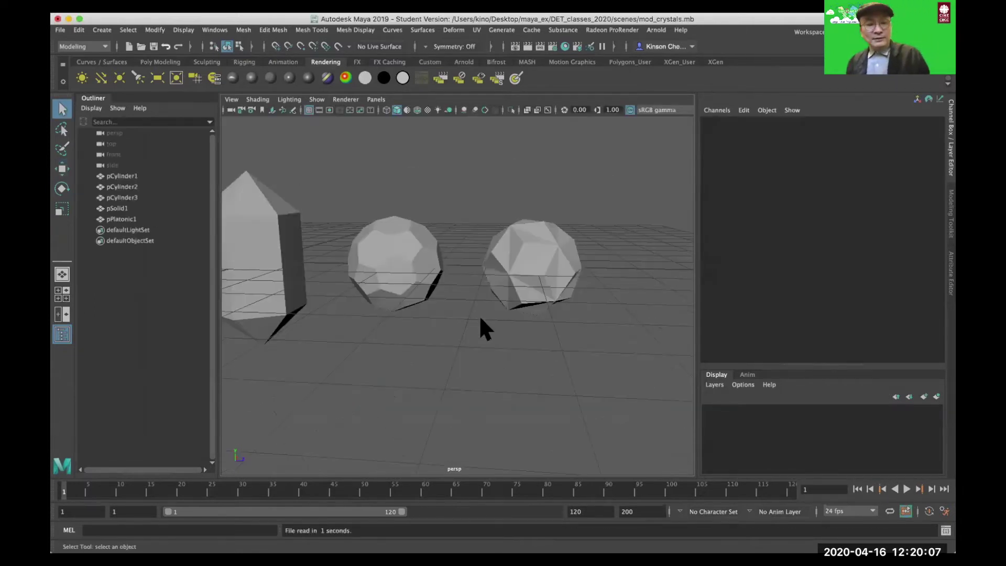
left_click_drag(485, 330, 426, 325, "alt")
right_click_drag(495, 309, 549, 285, "alt")
left_click(480, 299)
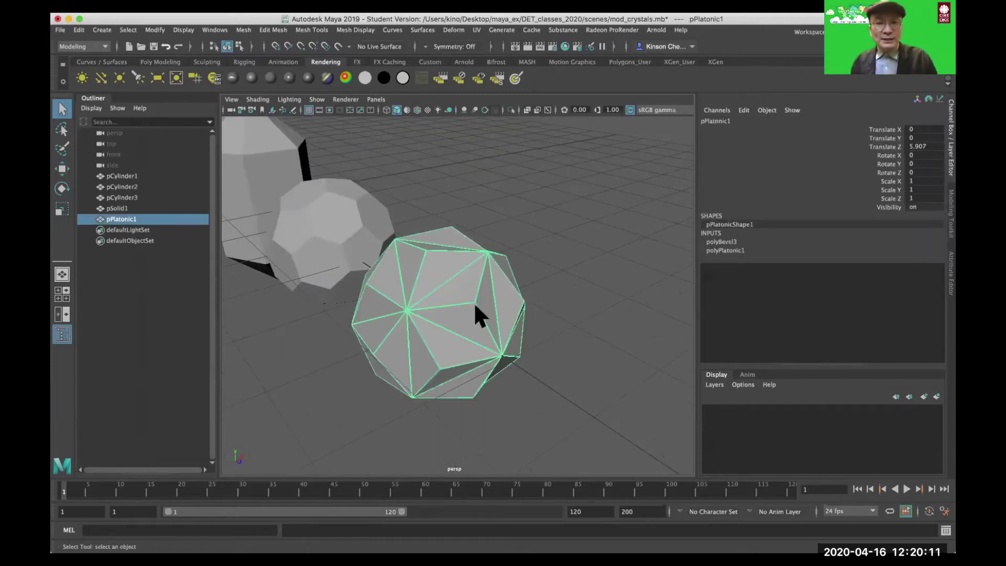
right_click_drag(405, 279, 512, 302, "alt")
mouse_move(512, 303)
left_mouse_down("alt")
mouse_move(539, 292)
mouse_move(503, 315)
mouse_move(523, 291)
left_mouse_up("alt")
scroll(511, 285, "up", 10)
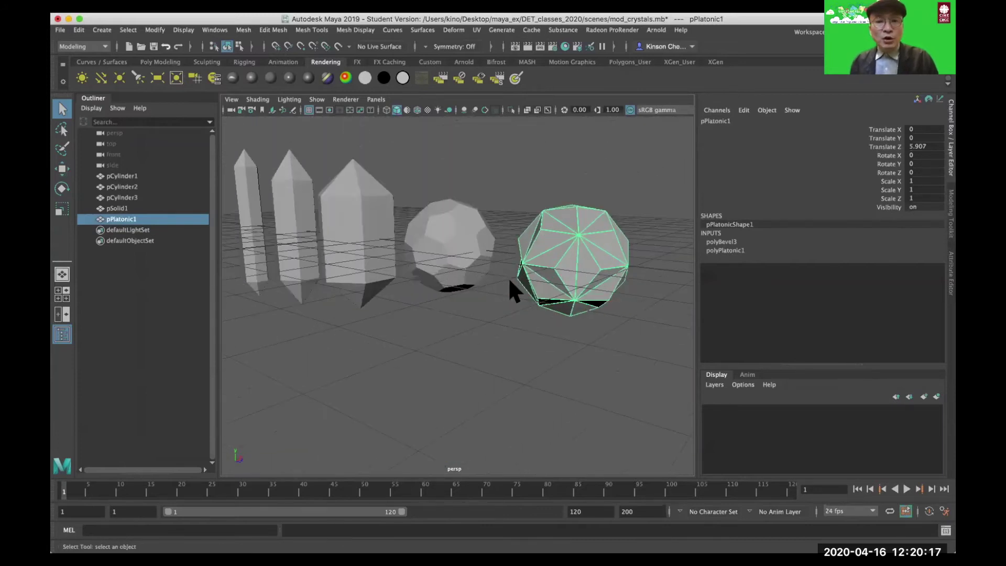
scroll(530, 313, "down", 10)
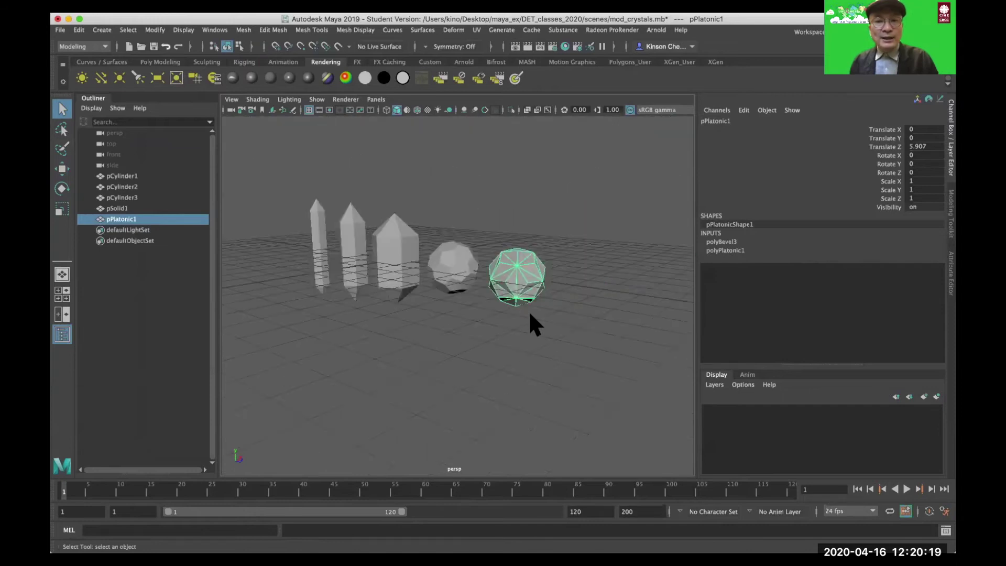
scroll(530, 315, "up", 3)
left_click_drag(503, 244, 530, 292, "alt")
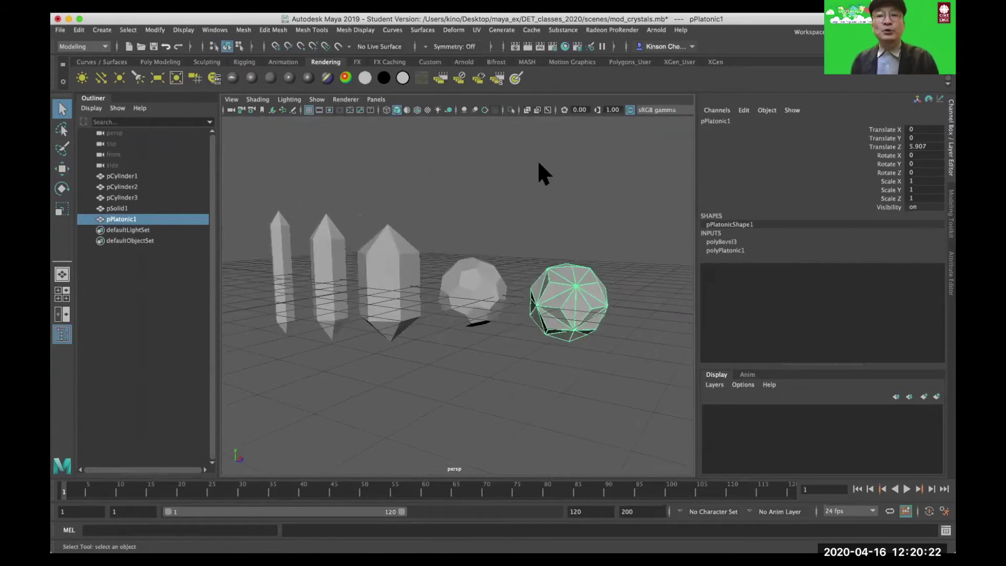
Render the perspective view, switch the renderer to Radeon ProRender, render the crystals again, and dismiss the render window.
left_click(527, 48)
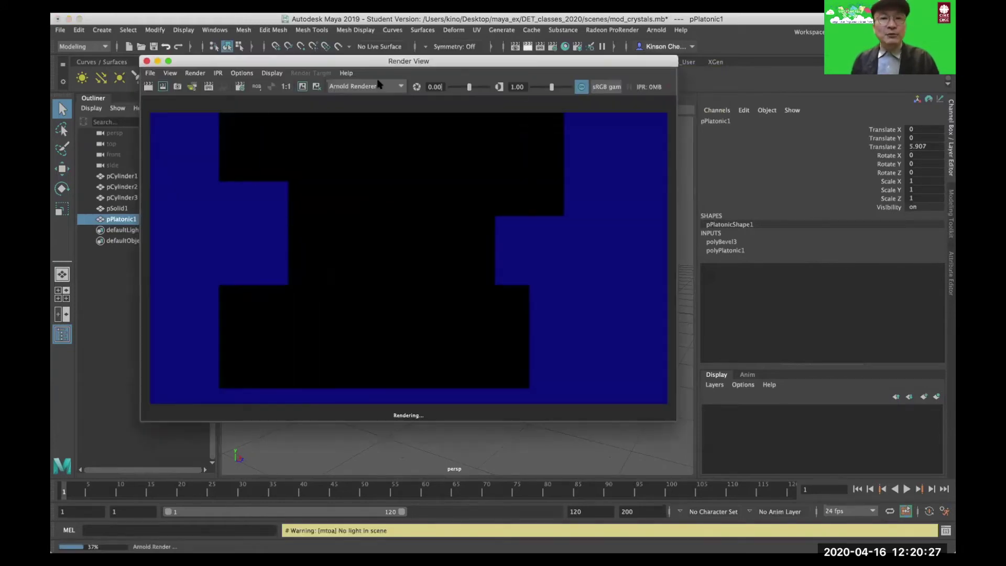
left_click(380, 85)
left_click(379, 123)
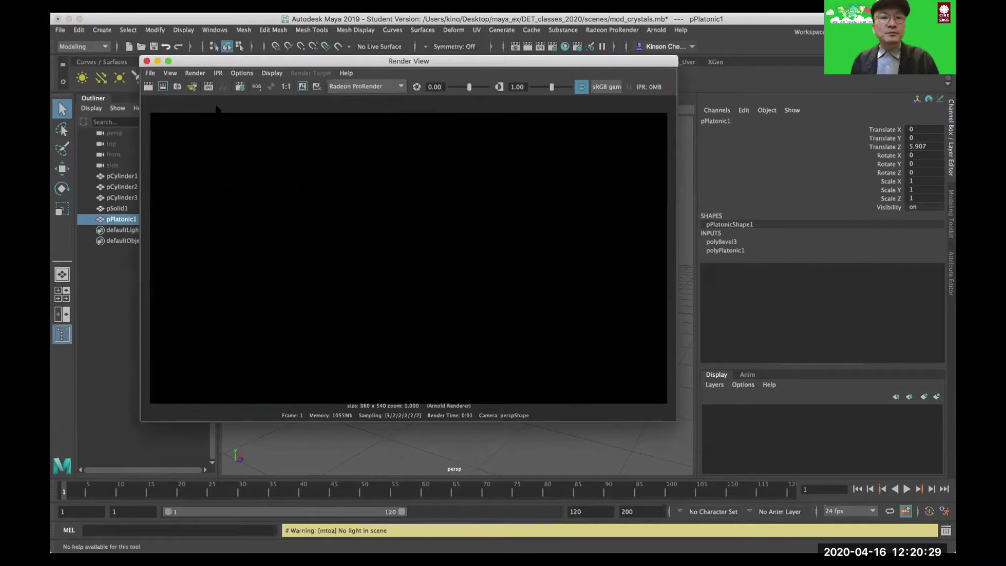
left_click(163, 86)
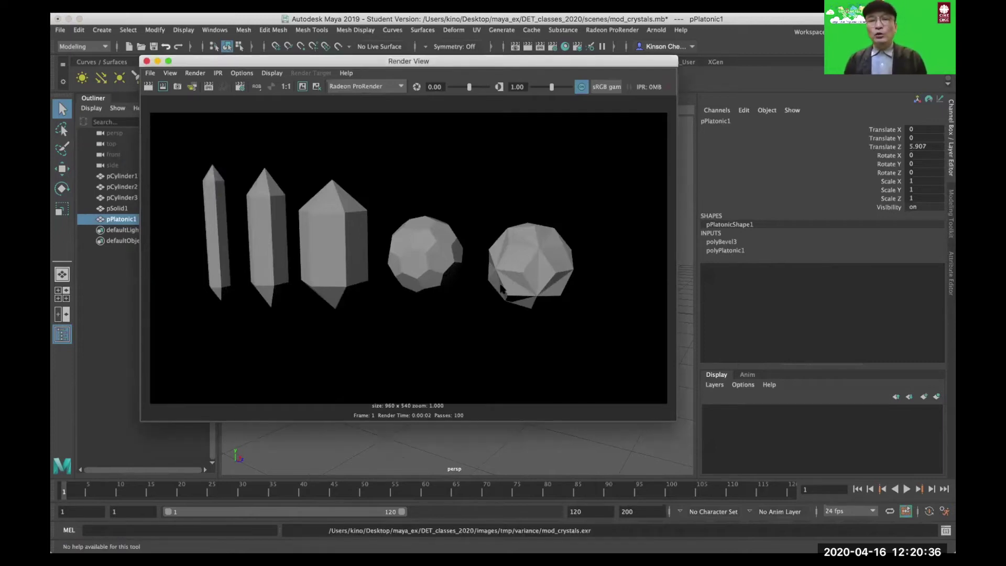
left_click(157, 61)
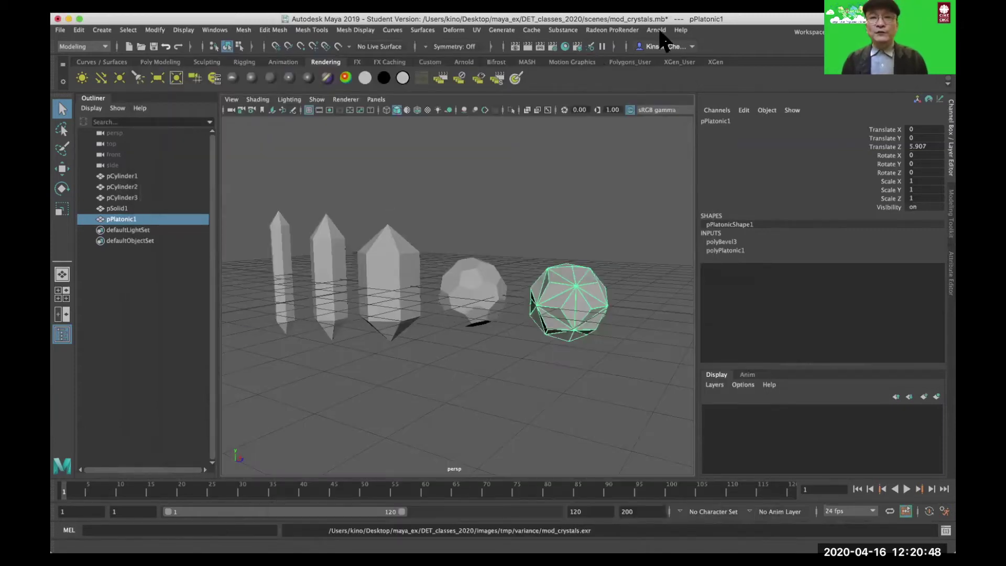
Open the Radeon ProRender material library and reposition its window so that all of it is visible.
left_click(626, 30)
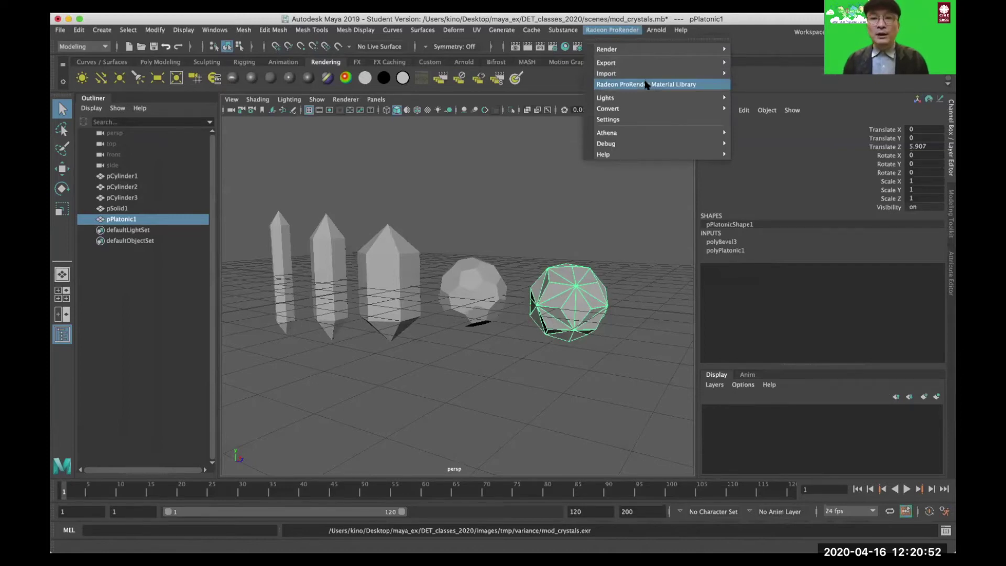
left_click(647, 85)
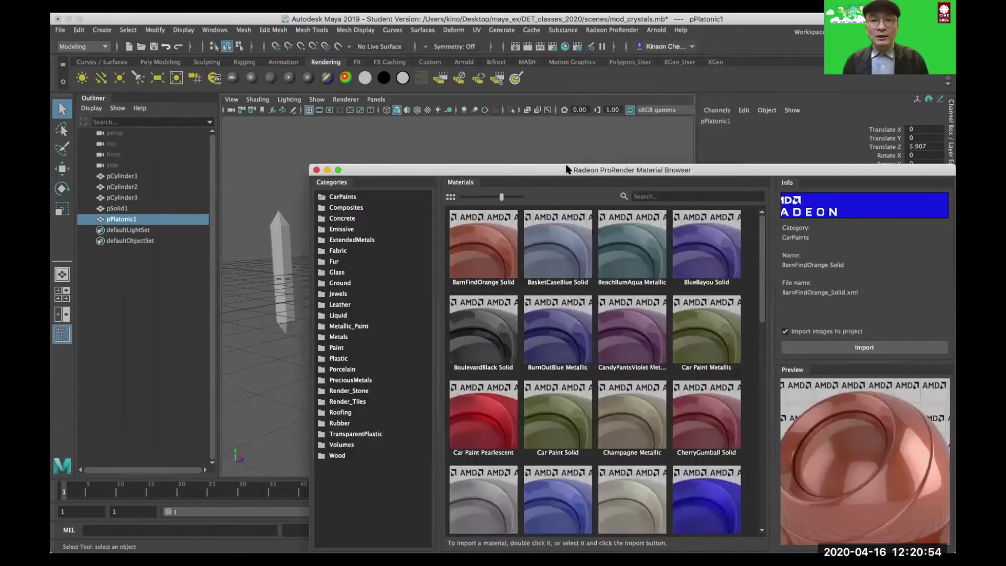
left_click_drag(565, 172, 454, 83)
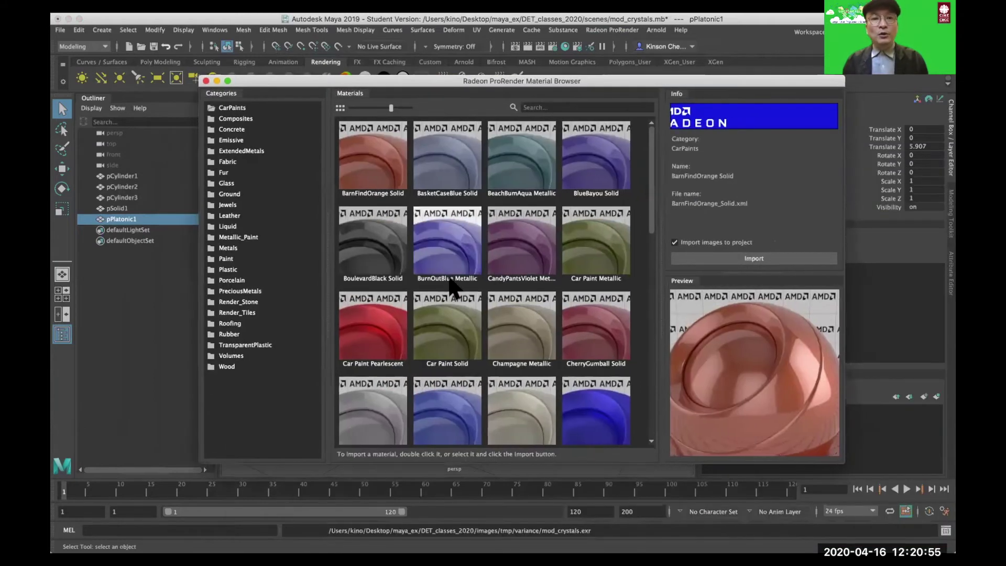
Browse the material library's categories, including Composites, Concrete, Fabric, Fur, Glass, Leather, Liquid, Plastic and Rubber, to examine the available materials.
left_click(235, 119)
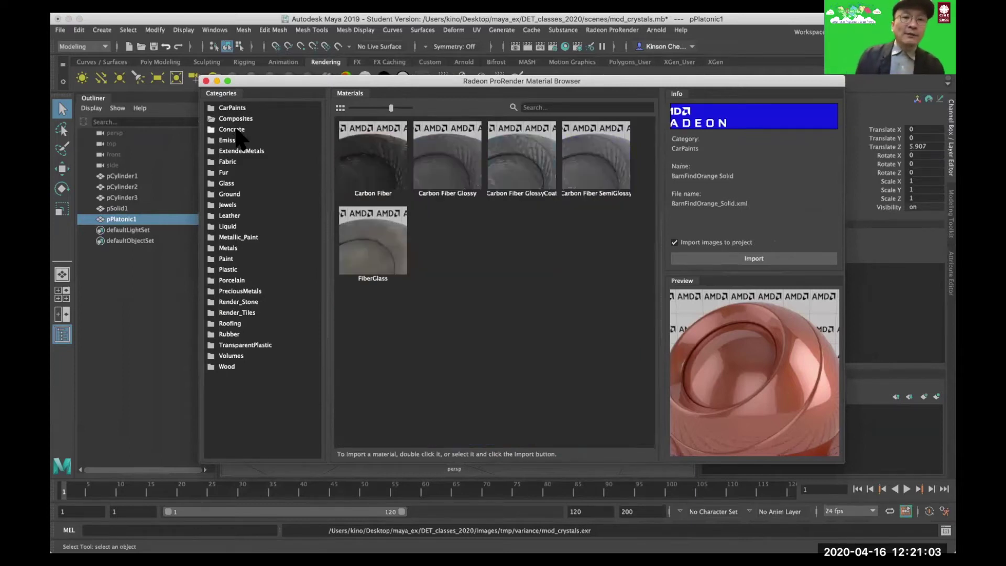
left_click(236, 130)
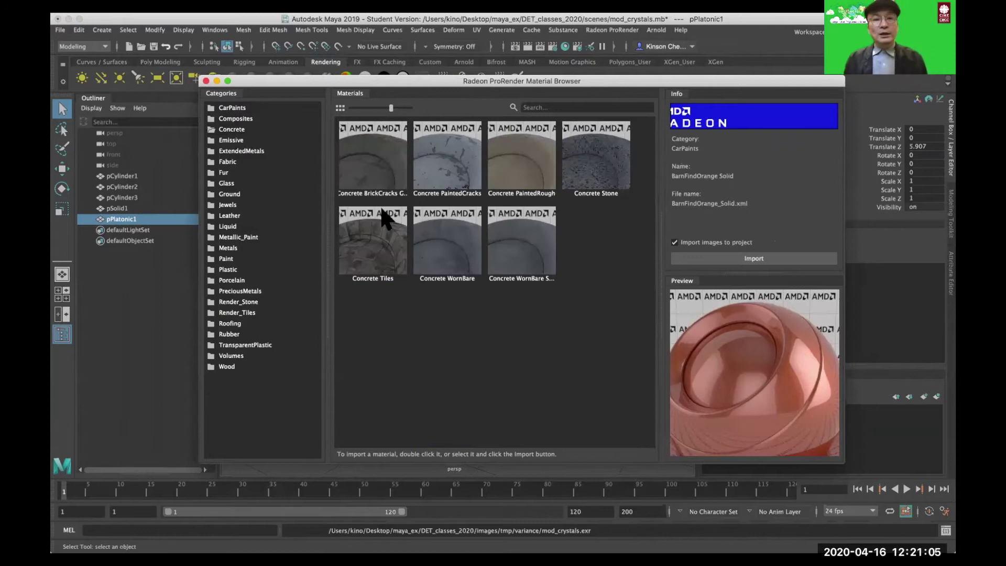
left_click(230, 163)
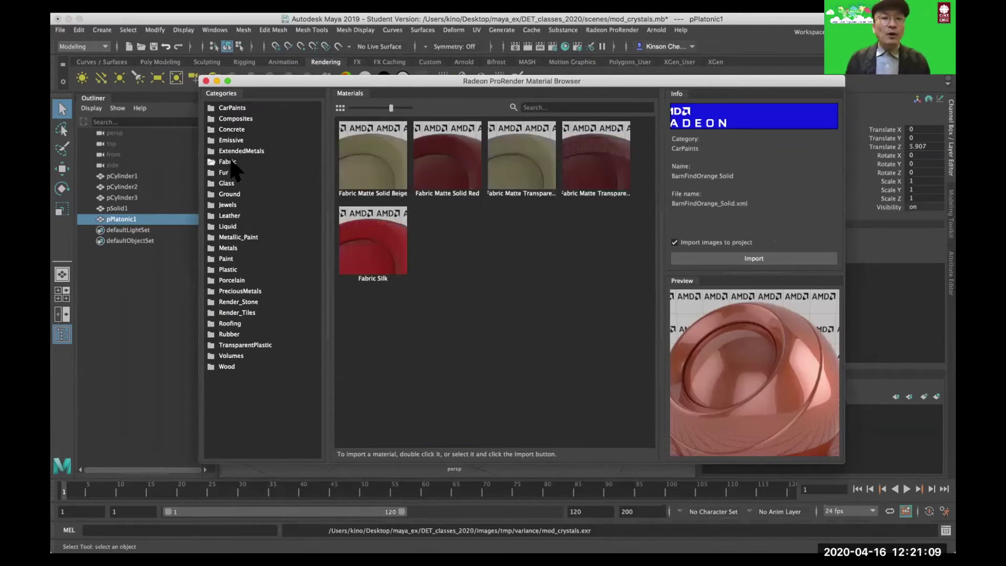
left_click(229, 173)
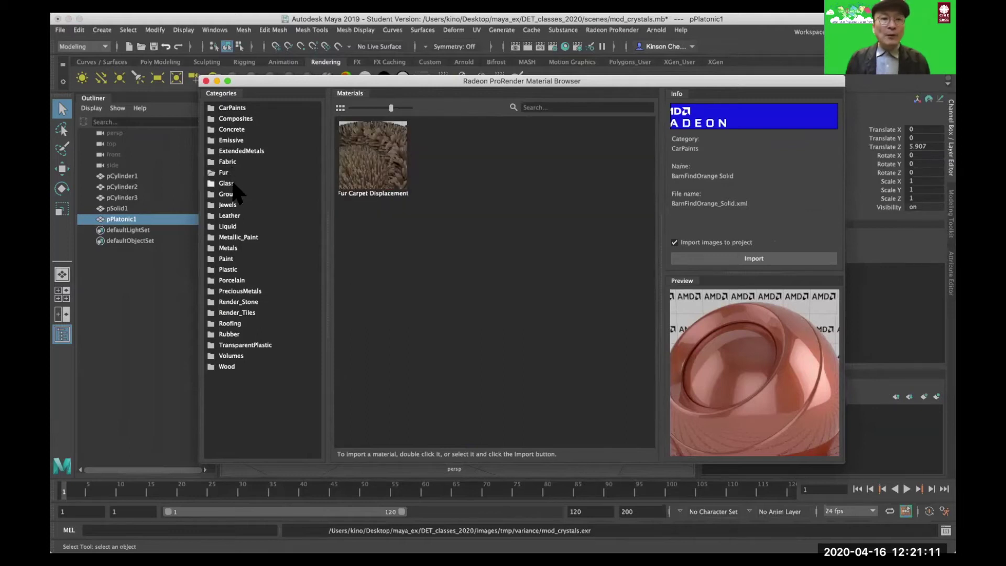
left_click(230, 184)
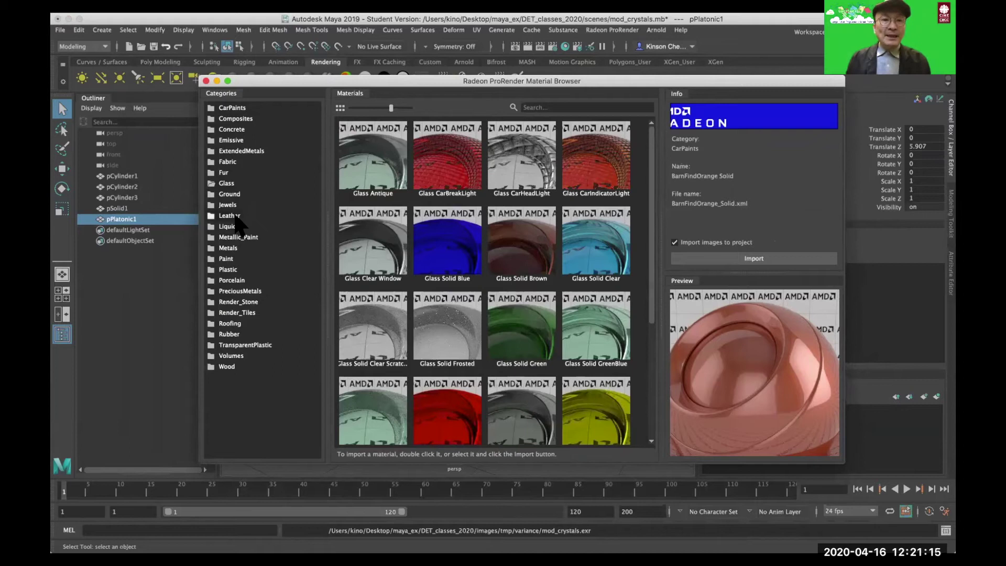
left_click(235, 216)
left_click(236, 226)
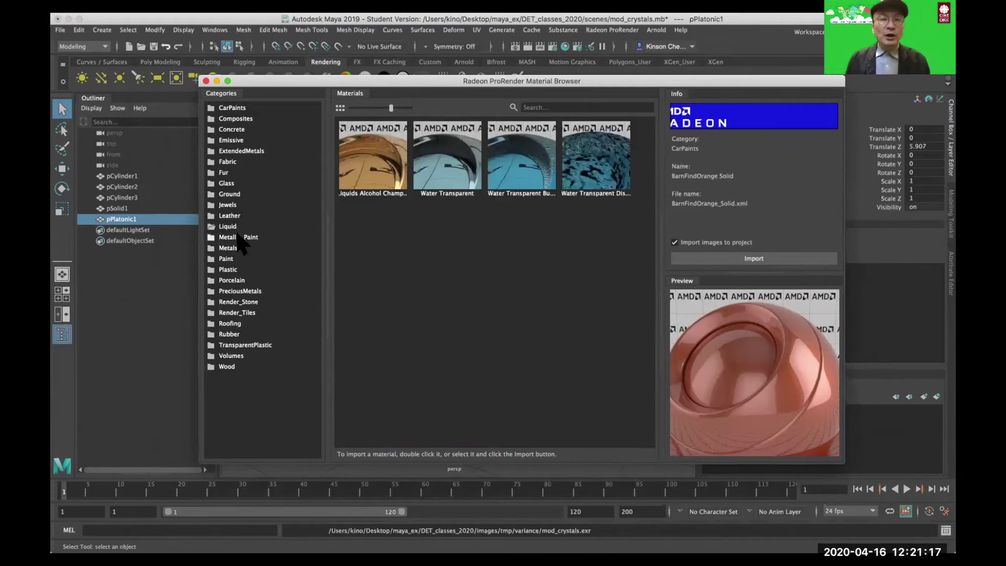
left_click(229, 269)
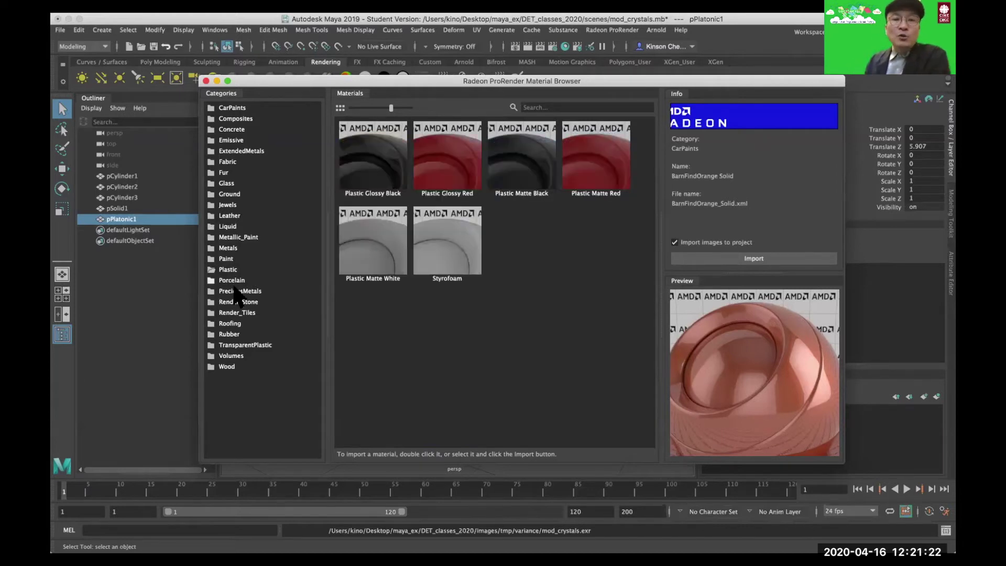
left_click(232, 334)
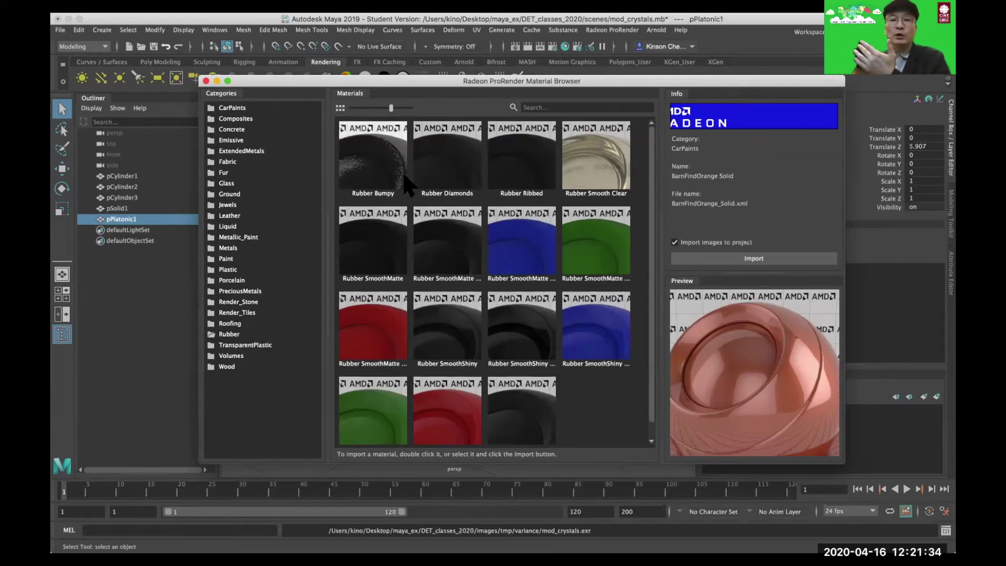
Import the Jewels Diamond material from the Jewels category into the scene and close the material library.
left_click(231, 206)
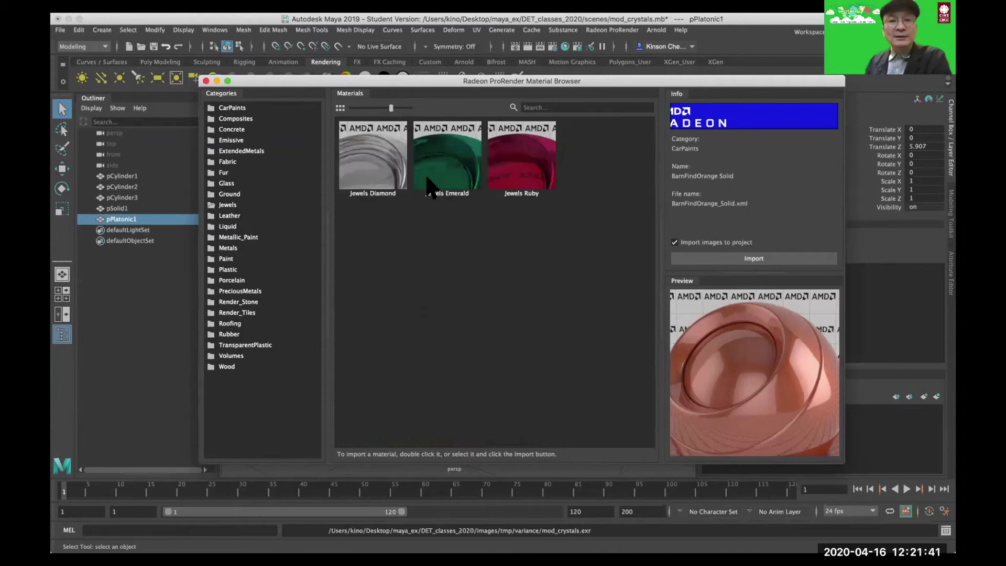
double_click(372, 161)
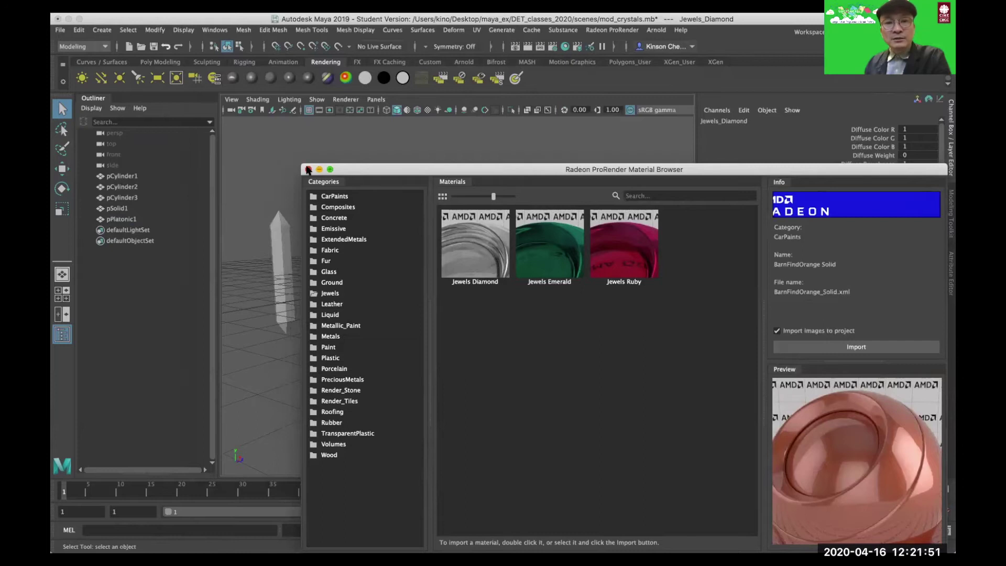
left_click(308, 169)
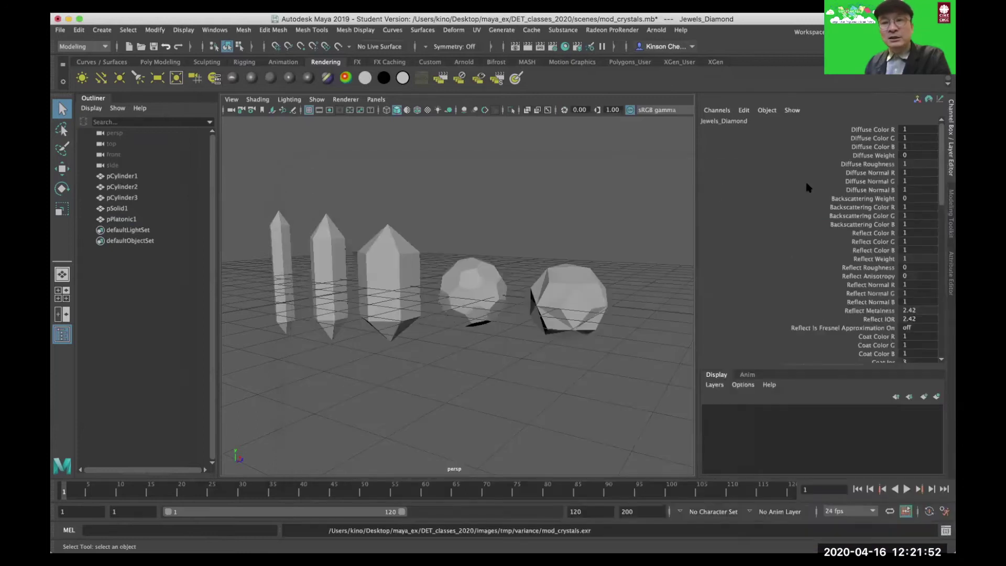
Open Hypershade beside the models, select all five crystals and assign the Jewels_Diamond material to them.
left_click(565, 46)
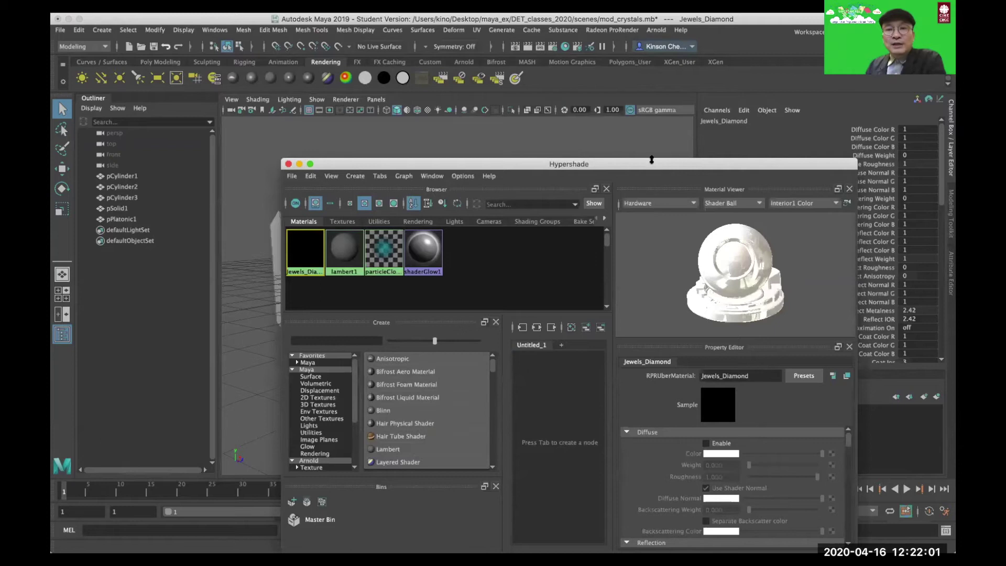
left_click_drag(652, 166, 837, 315)
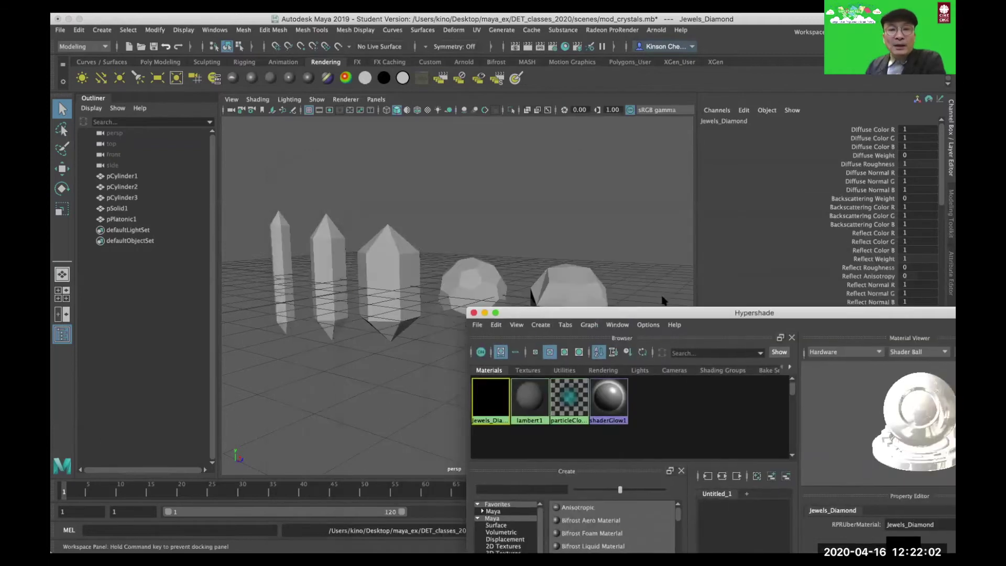
left_click(379, 237)
left_click_drag(267, 202, 573, 361)
left_click(490, 401)
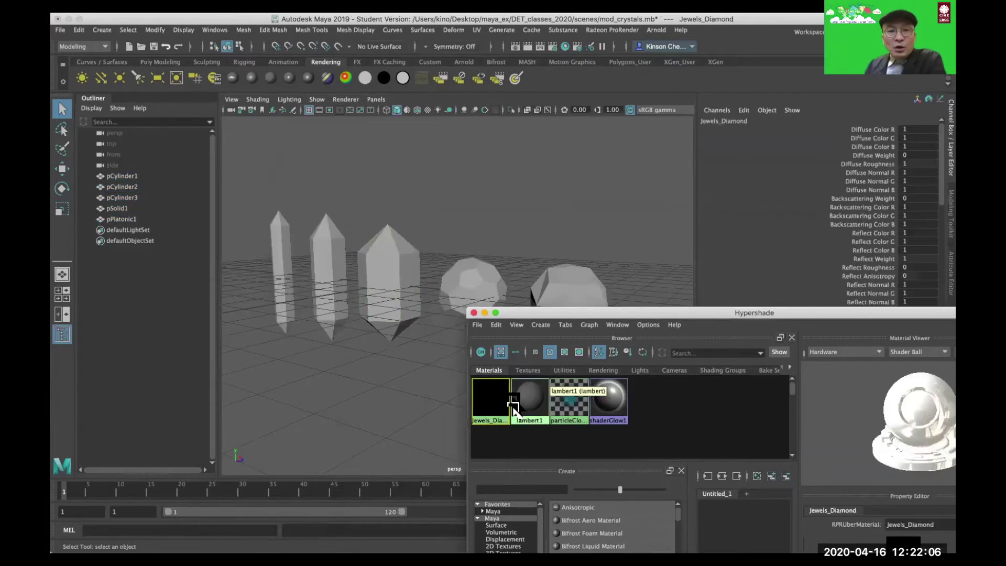
left_click_drag(258, 191, 655, 367)
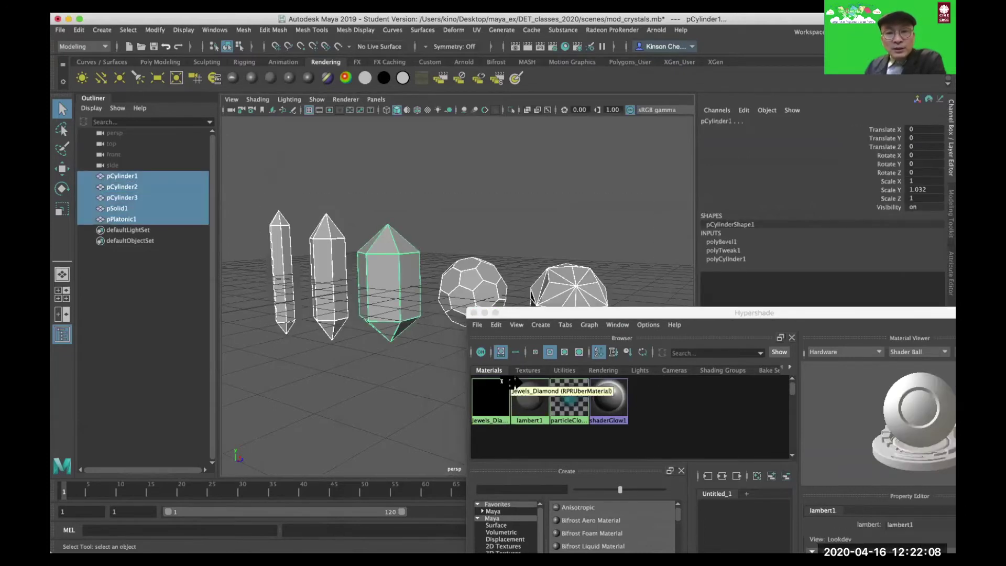
right_click_drag(493, 402, 483, 333)
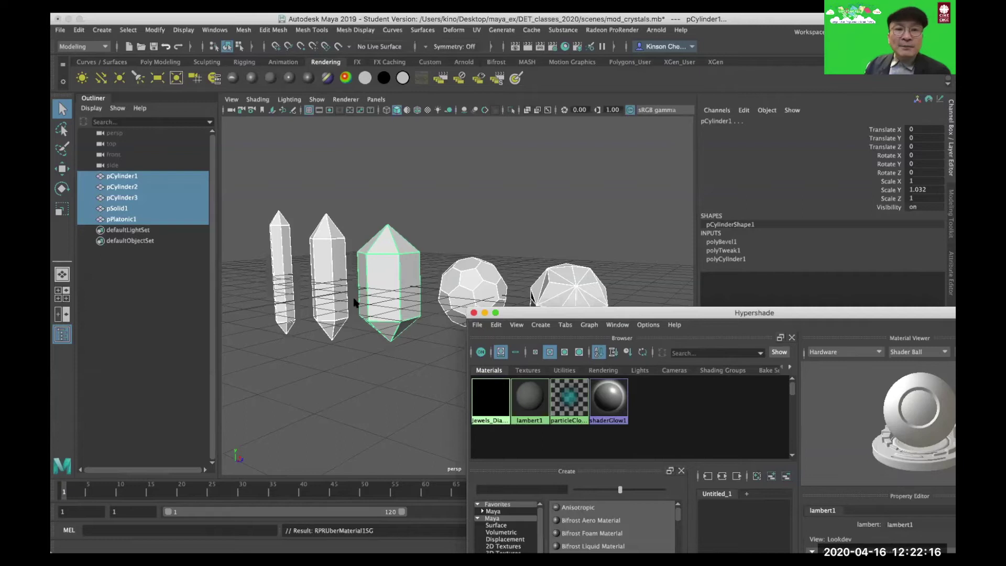
Render the diamond crystals with Radeon ProRender, move the render window for a clear view, and close it.
left_click(529, 47)
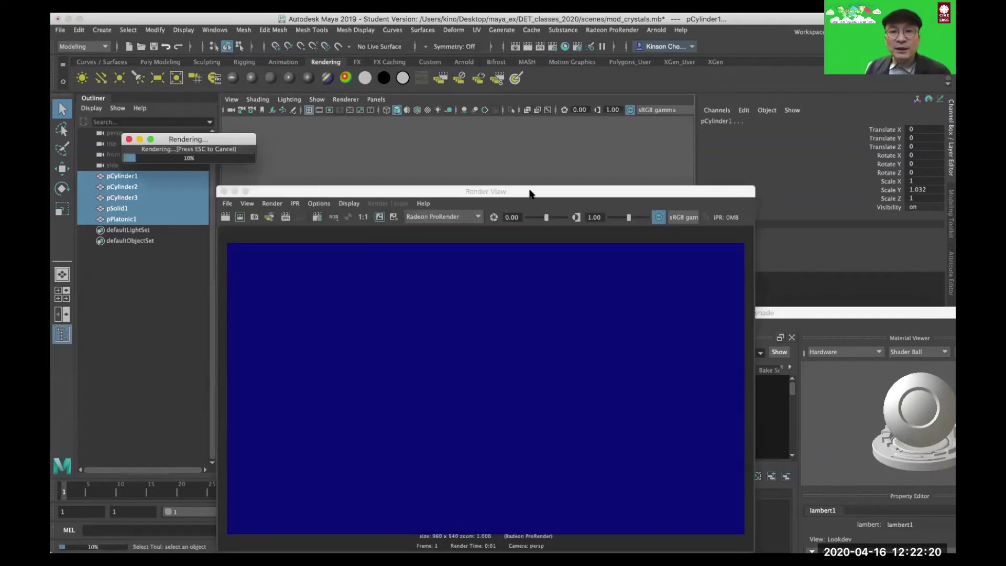
left_click_drag(529, 191, 482, 115)
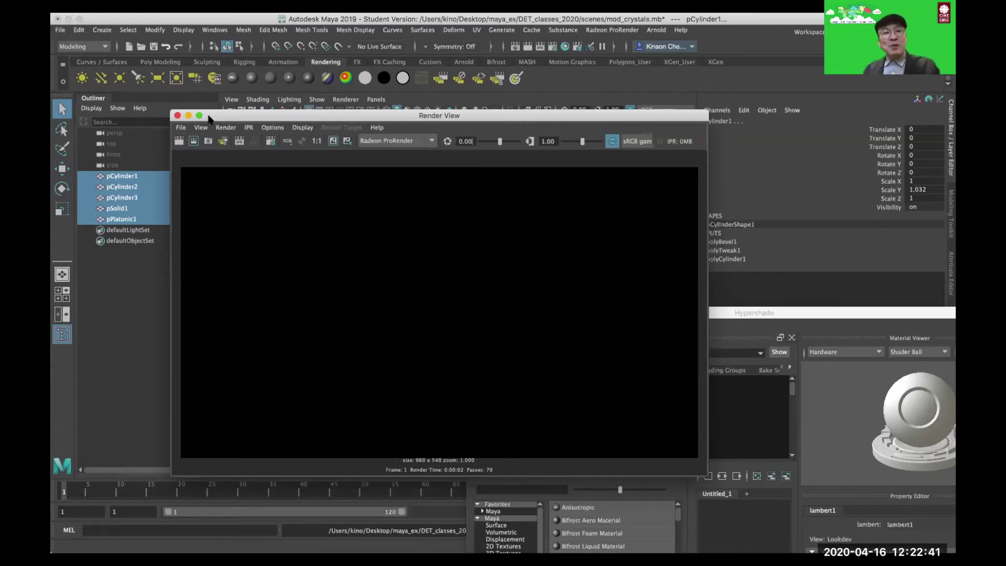
left_click(177, 115)
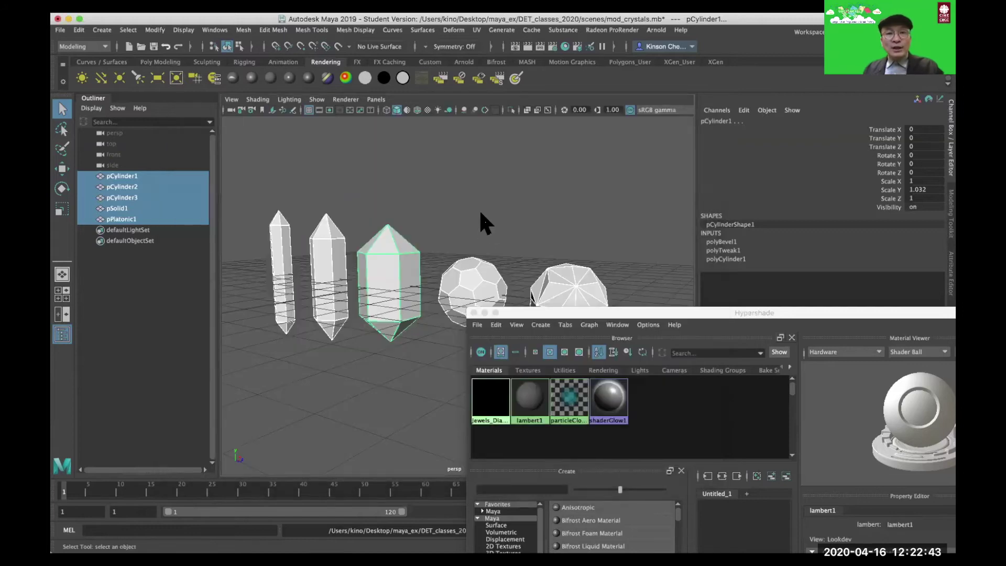
Create a Radeon ProRender IBL node to light the scene and render the crystals.
left_click(600, 31)
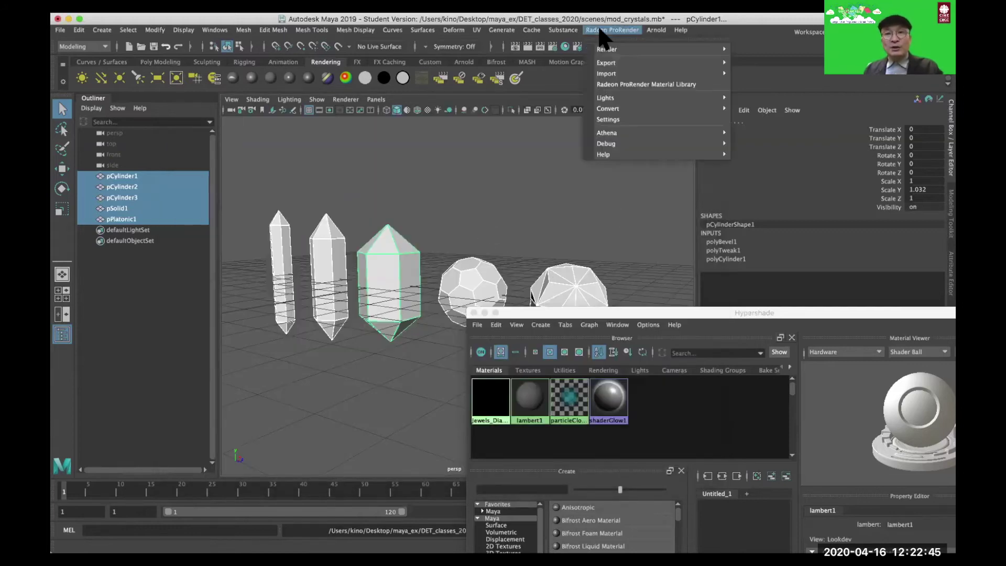
mouse_move(635, 97)
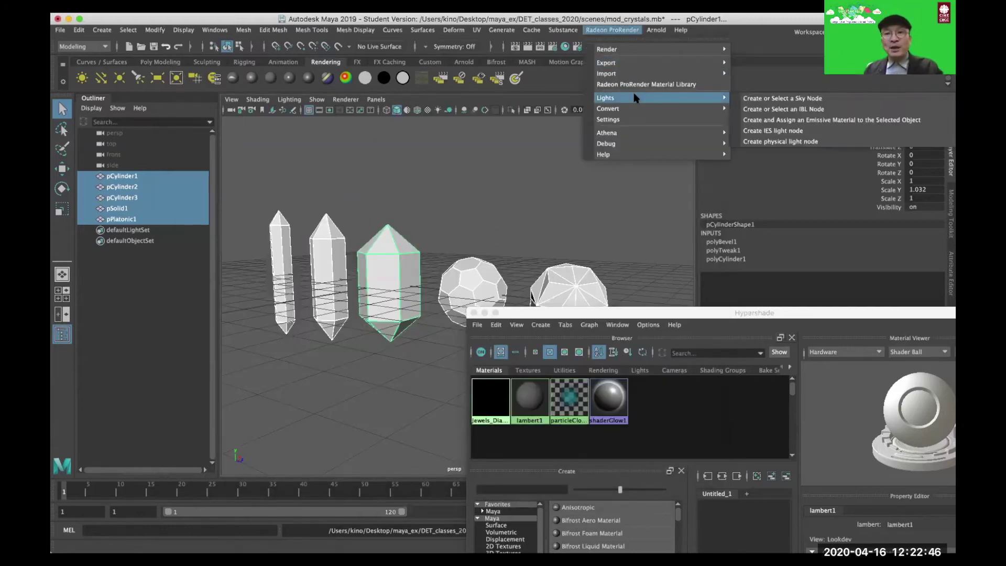
left_click(768, 109)
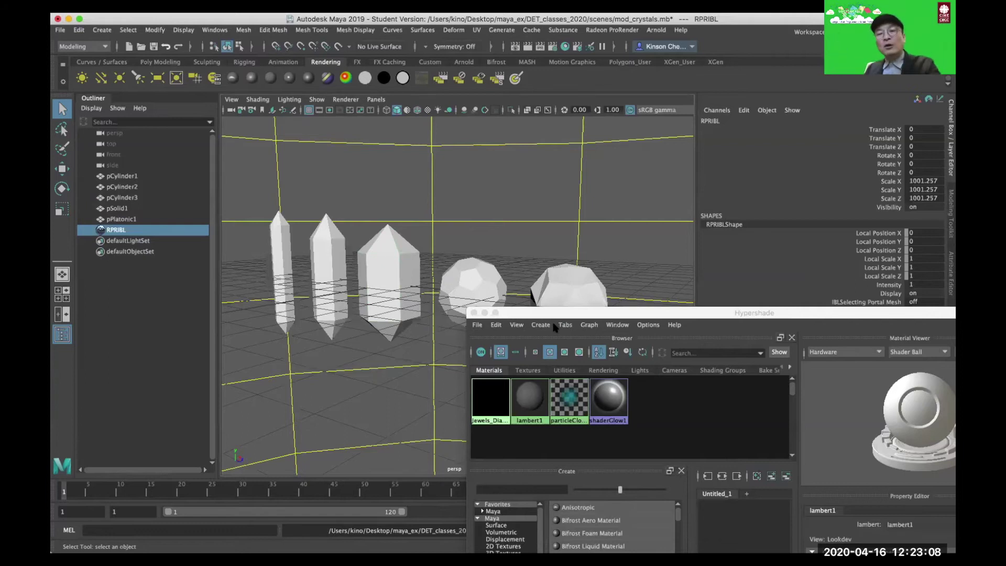
left_click(526, 48)
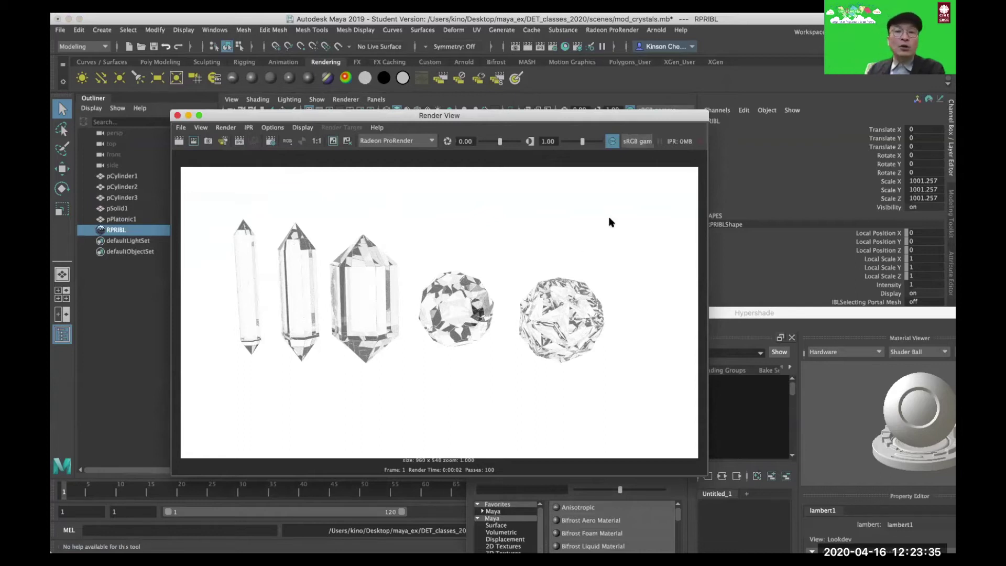
Move the render window clear of the crystal models and close Hypershade.
left_click_drag(570, 120, 403, 366)
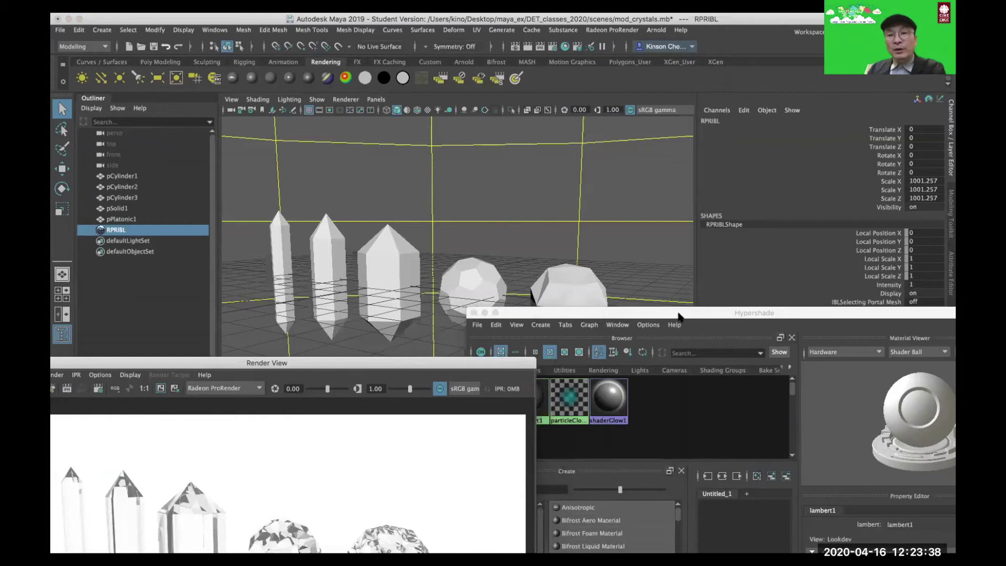
left_click_drag(678, 316, 680, 314)
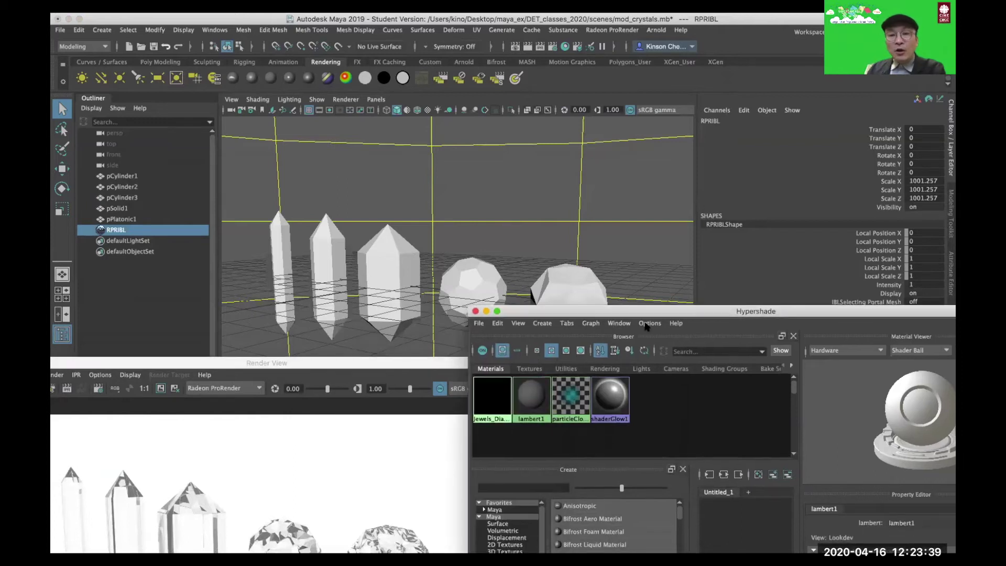
left_click(475, 312)
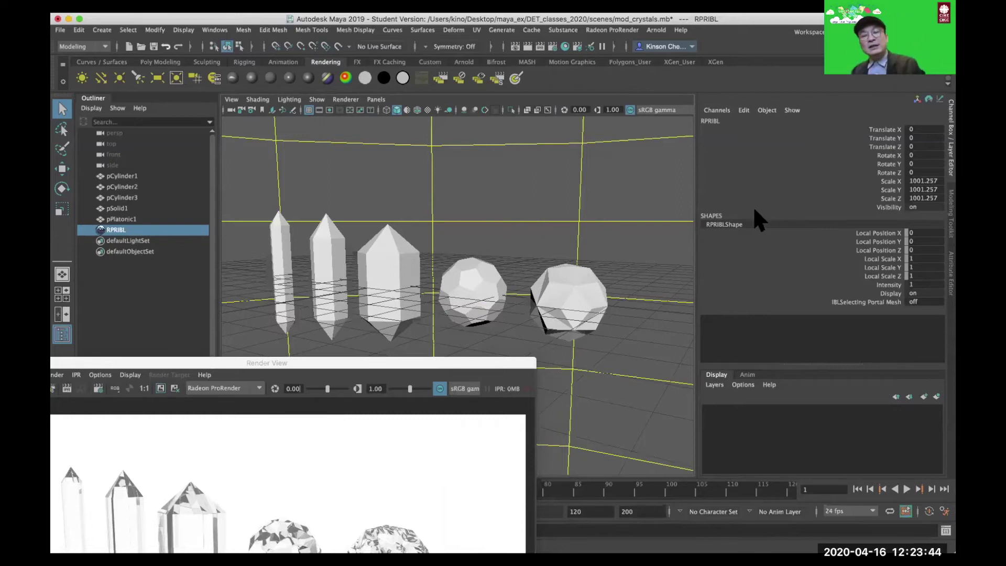
Show the IBL light's attributes and load IBL_2.hdr from the sourceimages folder as its environment map.
key("ctrl+a")
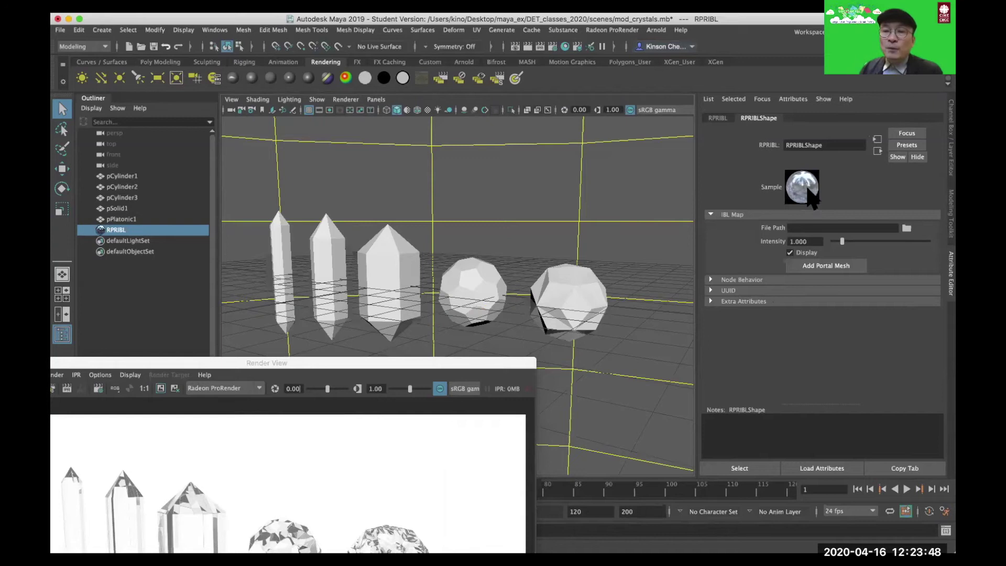
left_click(907, 229)
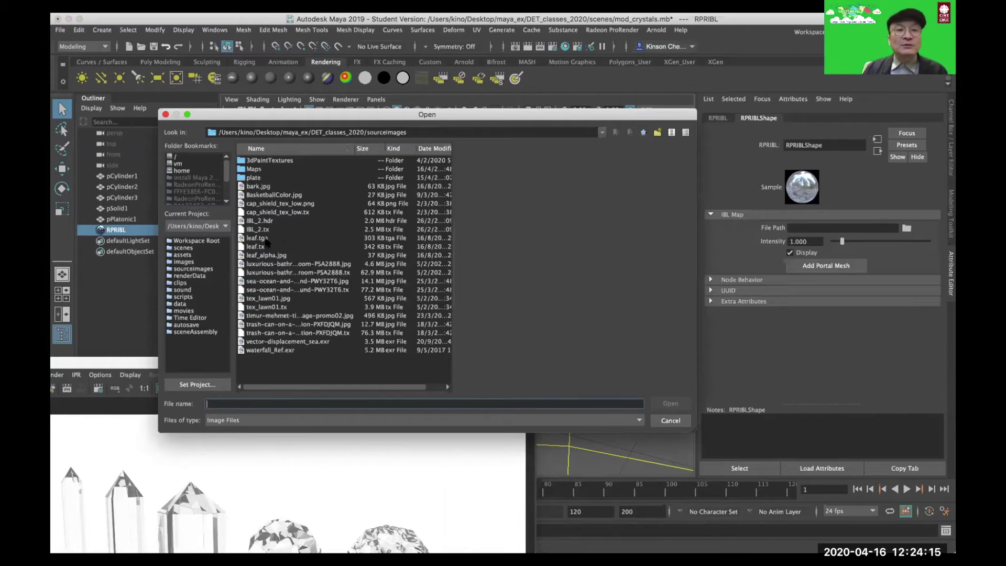
left_click(263, 221)
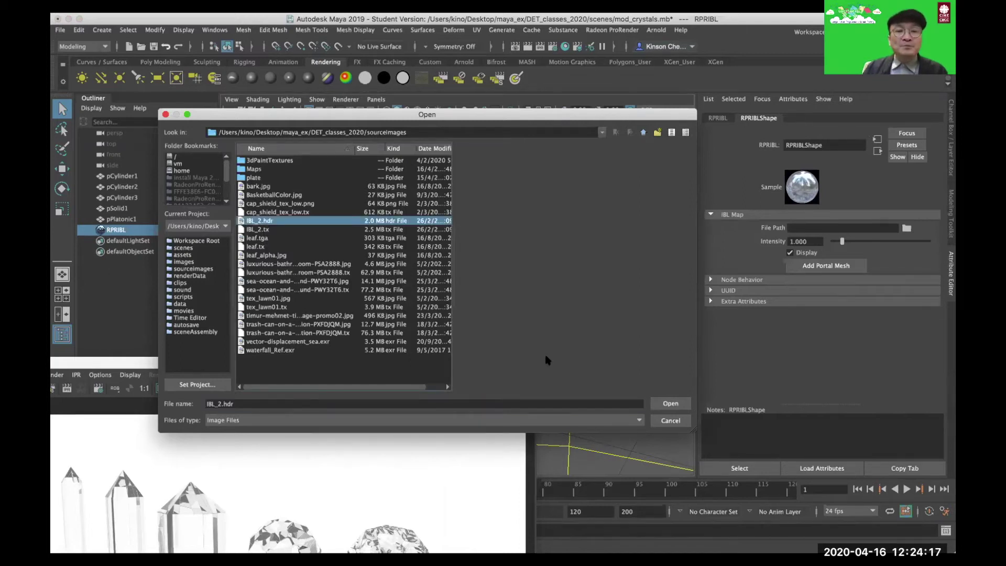
left_click(670, 404)
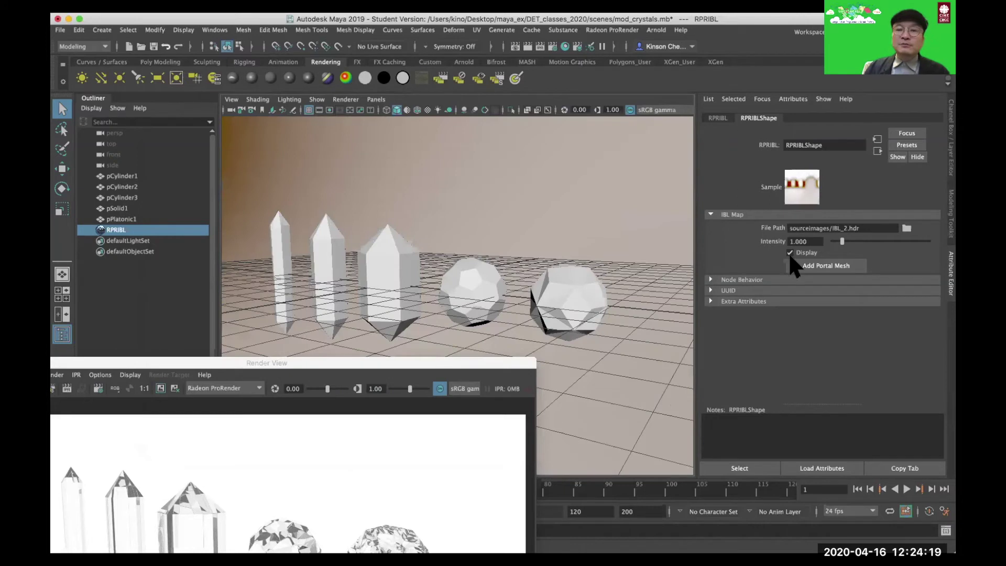
View the crystals from the opposite side, keep the previous render, render again, and compare the stored images.
left_click_drag(566, 285, 427, 269, "alt")
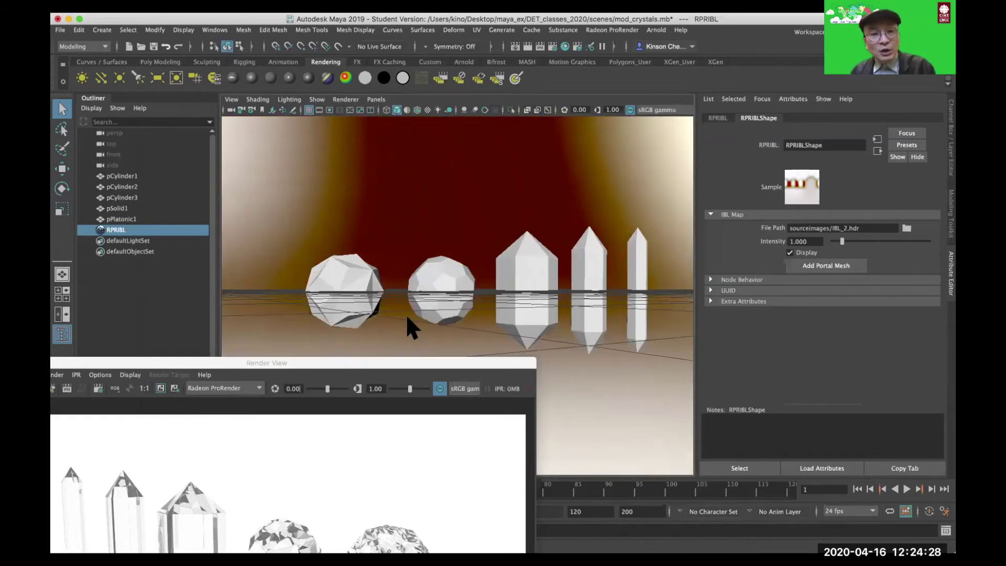
left_click(368, 365)
left_click_drag(368, 365, 617, 139)
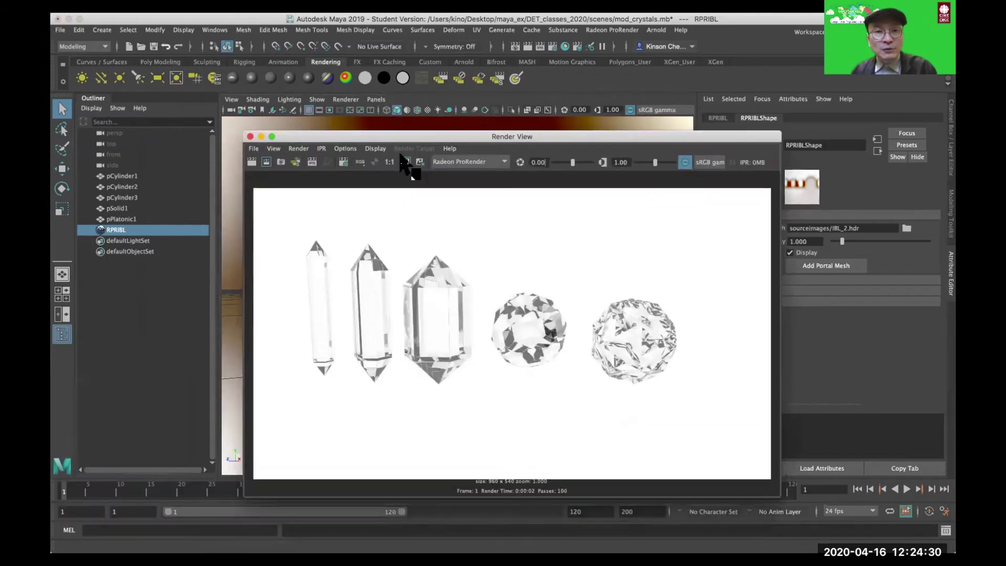
left_click(406, 162)
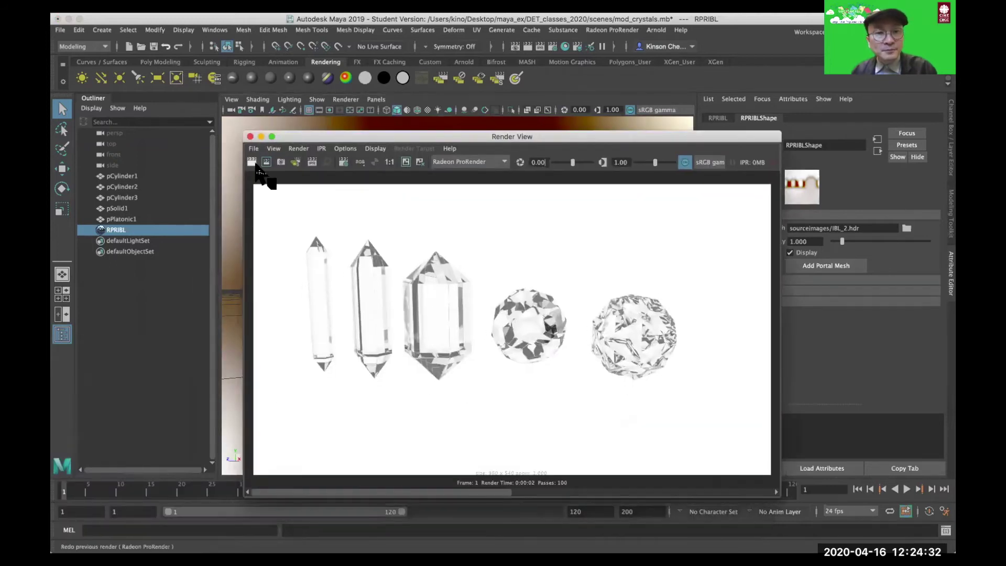
left_click(252, 161)
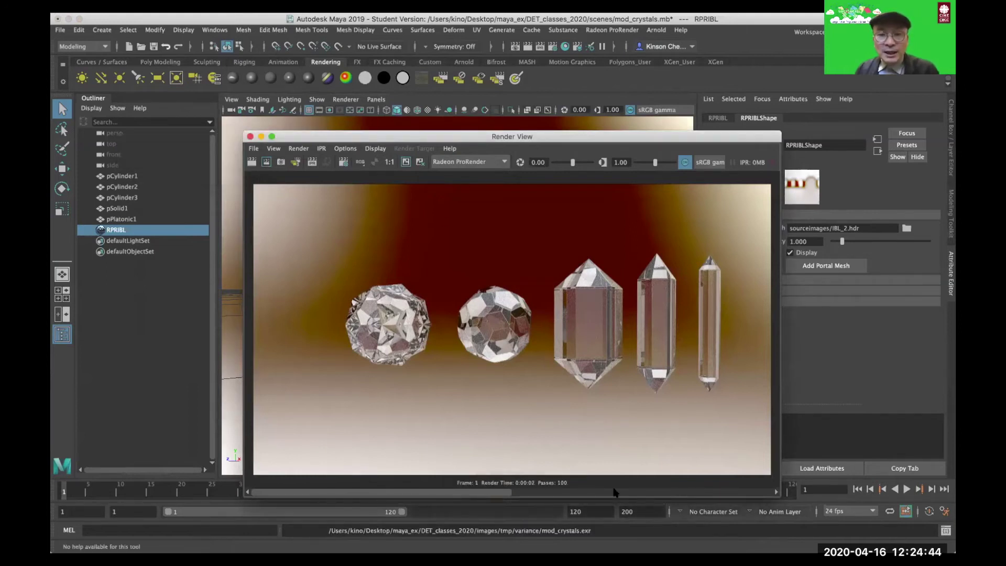
left_click(642, 492)
left_click(440, 492)
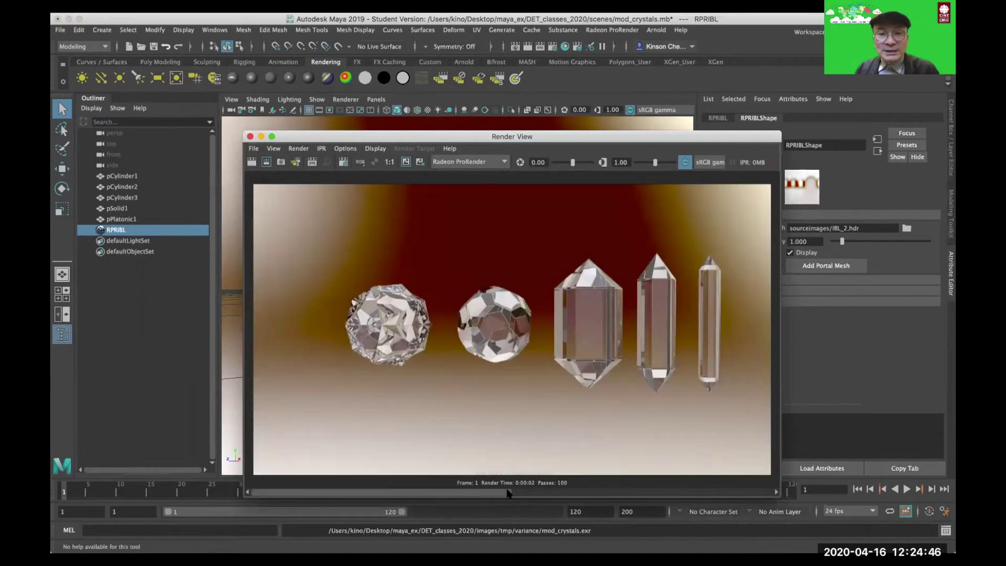
Close the render window and create a MASH network from all five crystal models using the FX menu set.
left_click(250, 137)
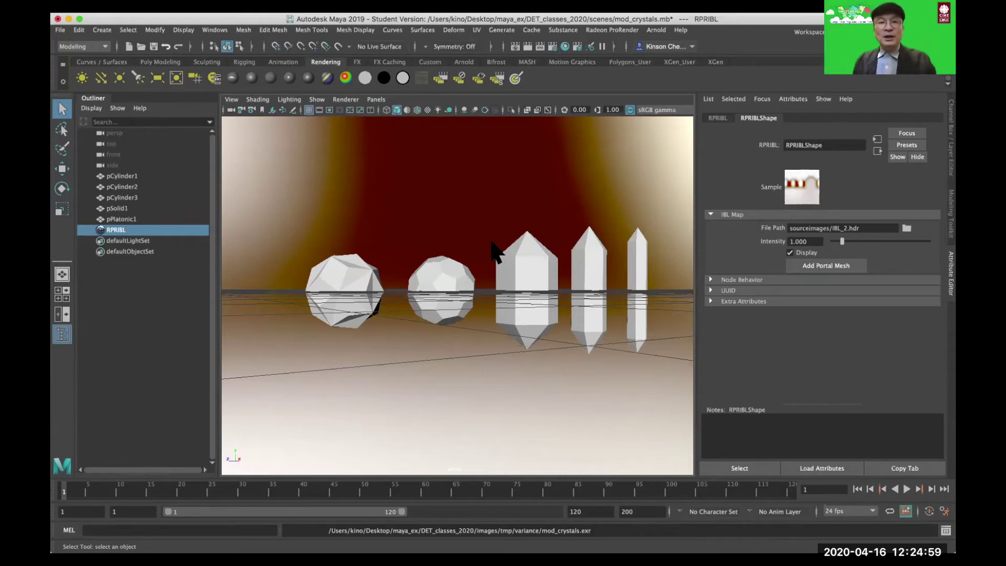
left_click_drag(456, 285, 578, 288, "alt")
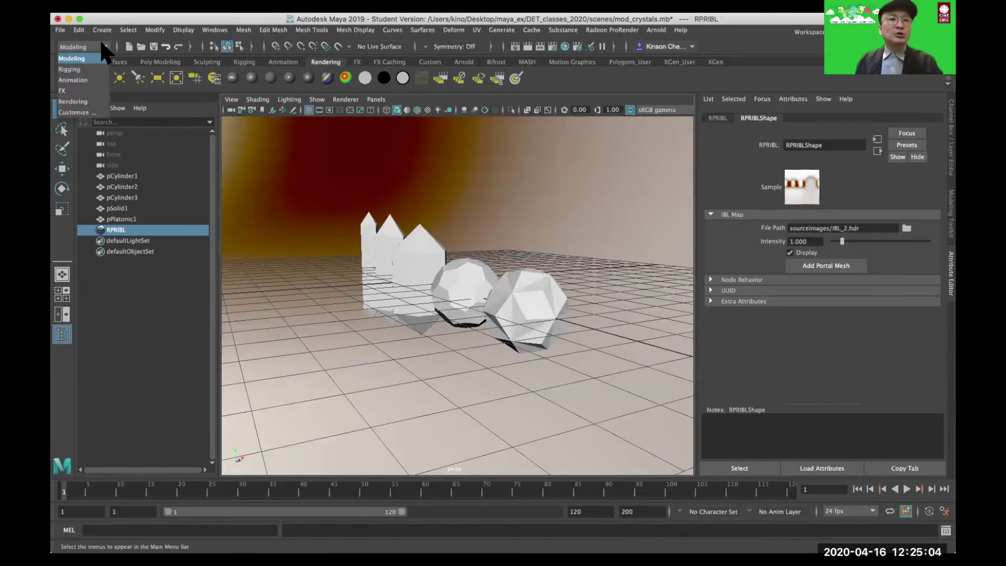
left_click(95, 90)
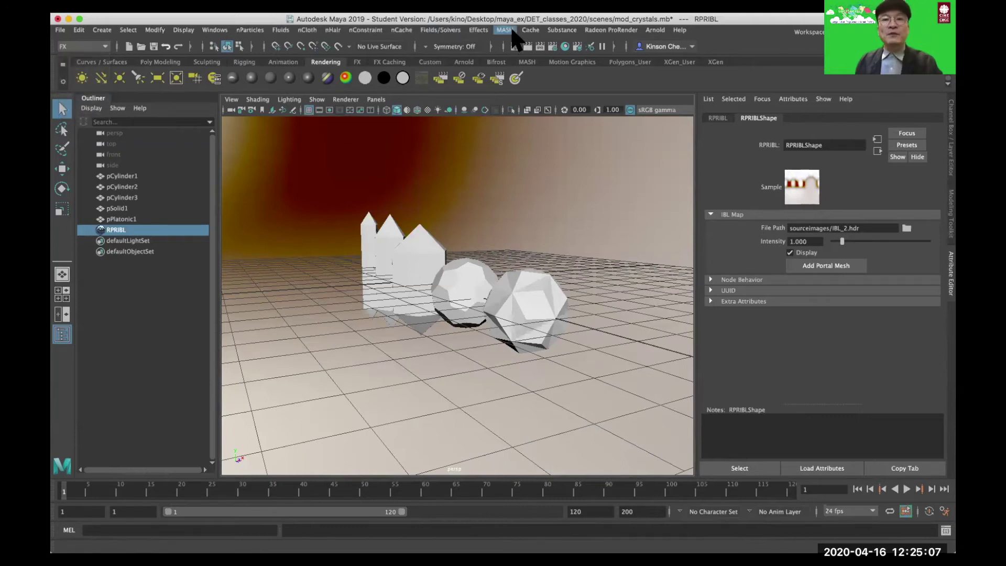
left_click_drag(159, 173, 157, 215)
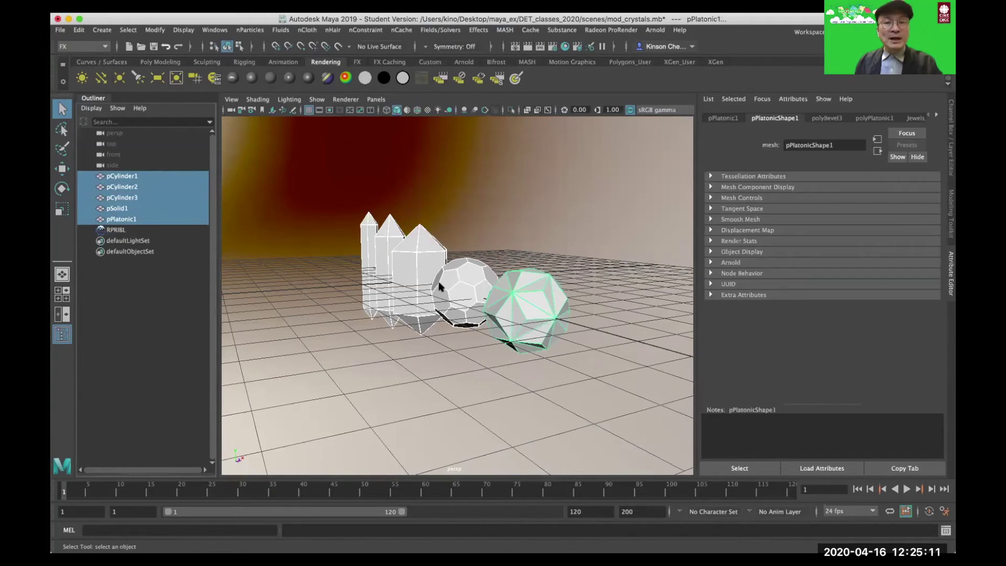
left_click(505, 30)
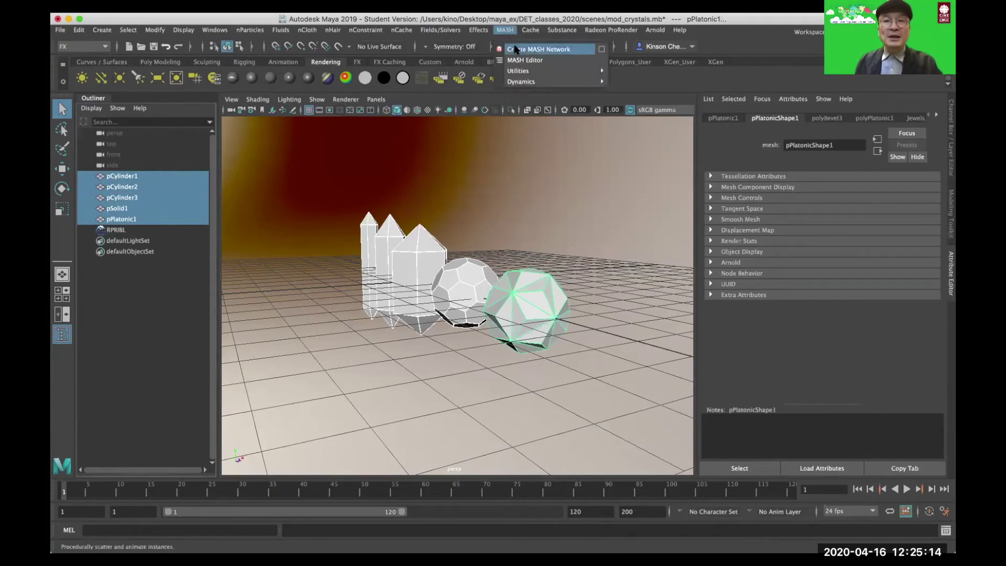
left_click(515, 49)
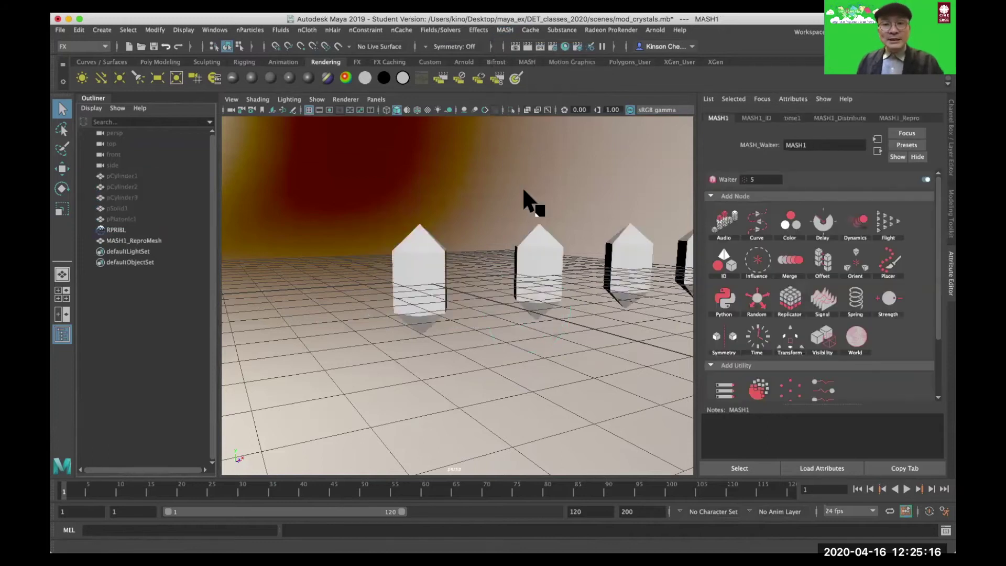
left_click_drag(438, 338, 403, 323, "alt")
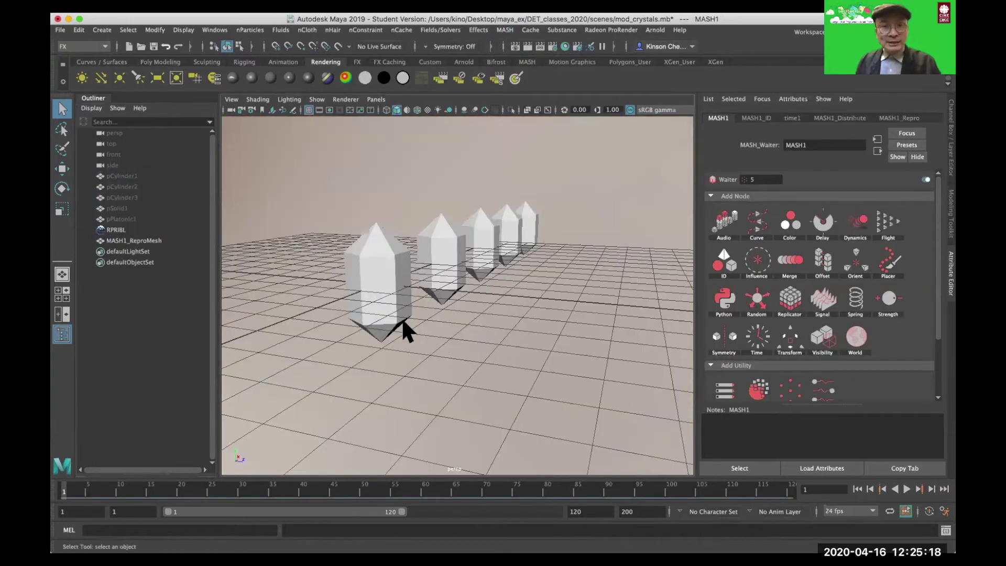
left_click_drag(505, 292, 410, 266, "alt")
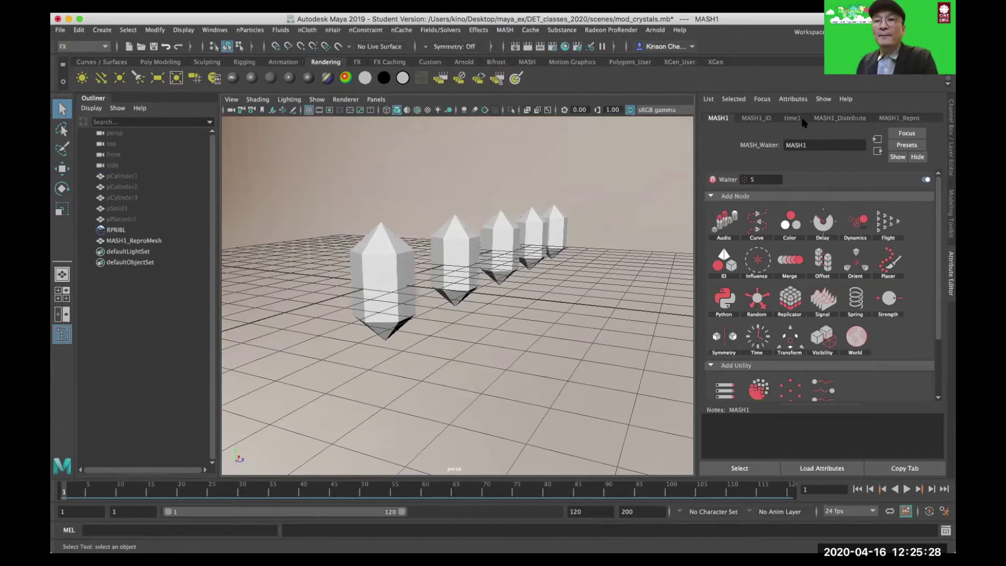
Change the MASH network's distribution type from Linear to Grid.
left_click(833, 118)
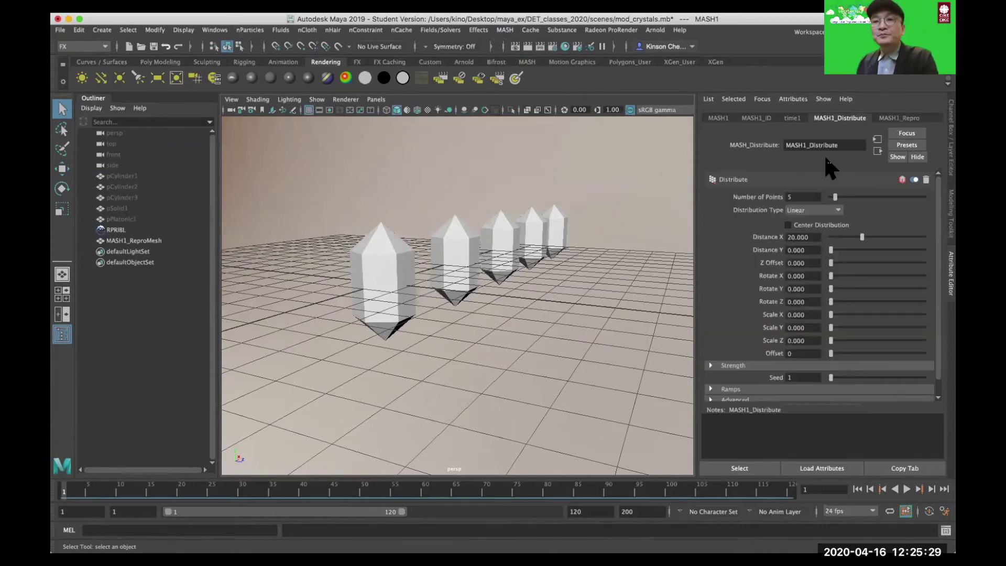
left_click(838, 210)
left_click(825, 270)
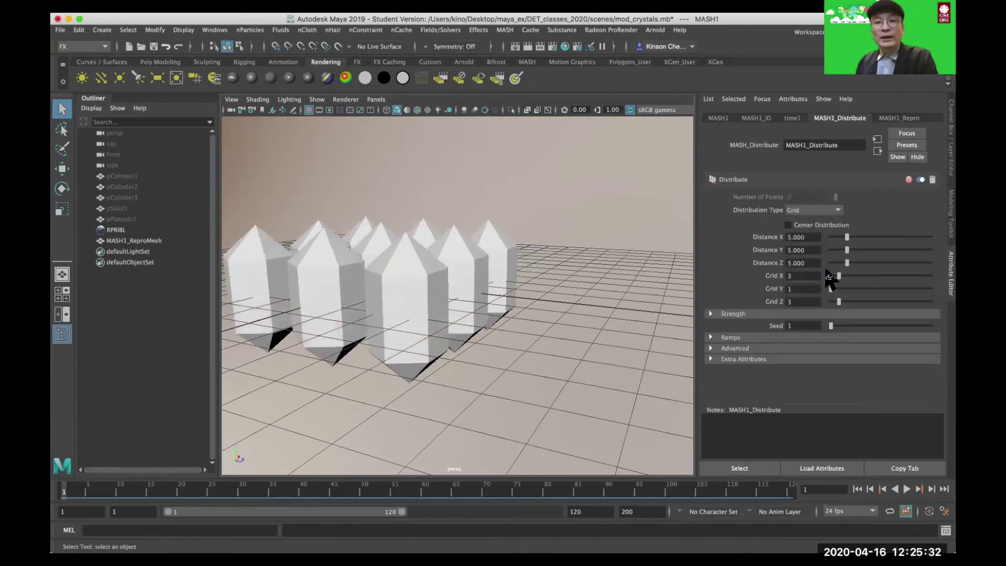
left_click_drag(440, 315, 410, 301, "alt")
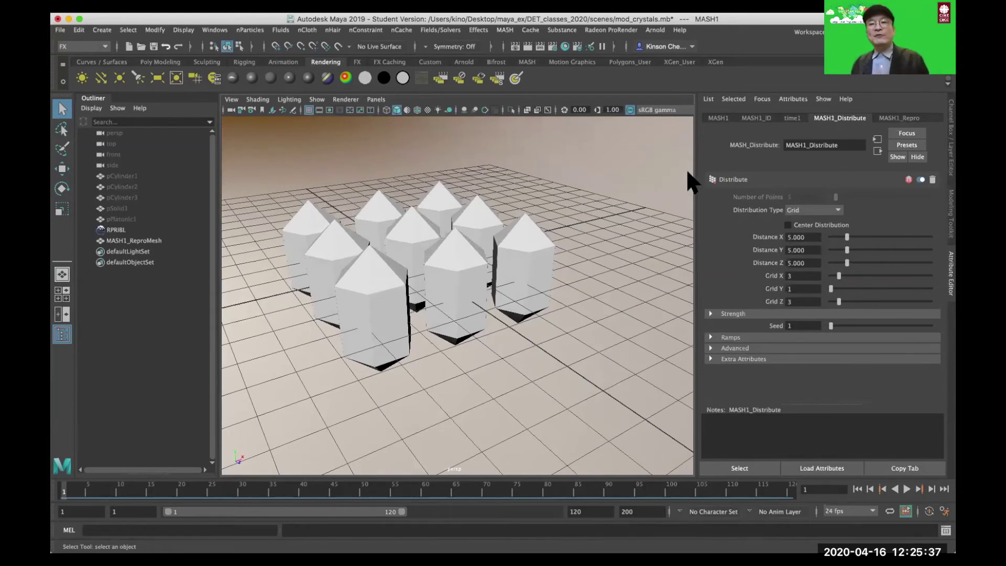
Add an ID node to the MASH network and set its ID type to Random so all crystal shapes are mixed.
left_click(718, 117)
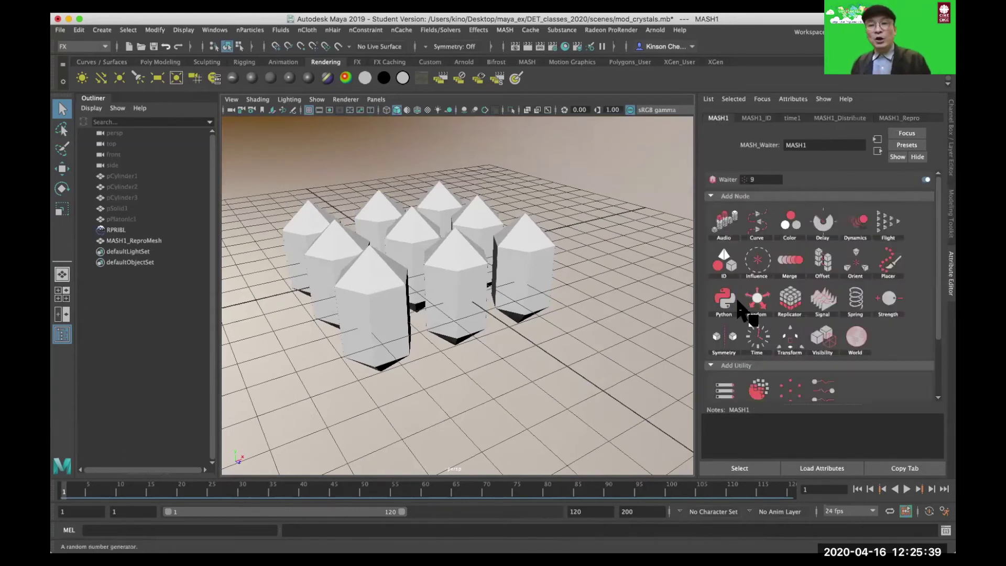
left_click(752, 277)
mouse_move(420, 309)
left_mouse_down("alt")
mouse_move(490, 315)
mouse_move(435, 321)
mouse_move(427, 292)
left_mouse_up("alt")
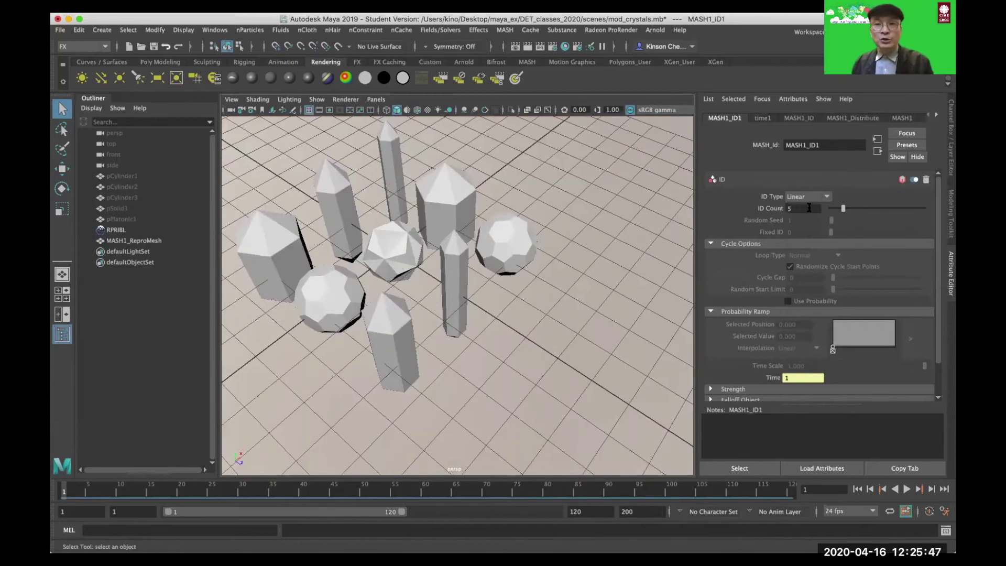
left_click(825, 197)
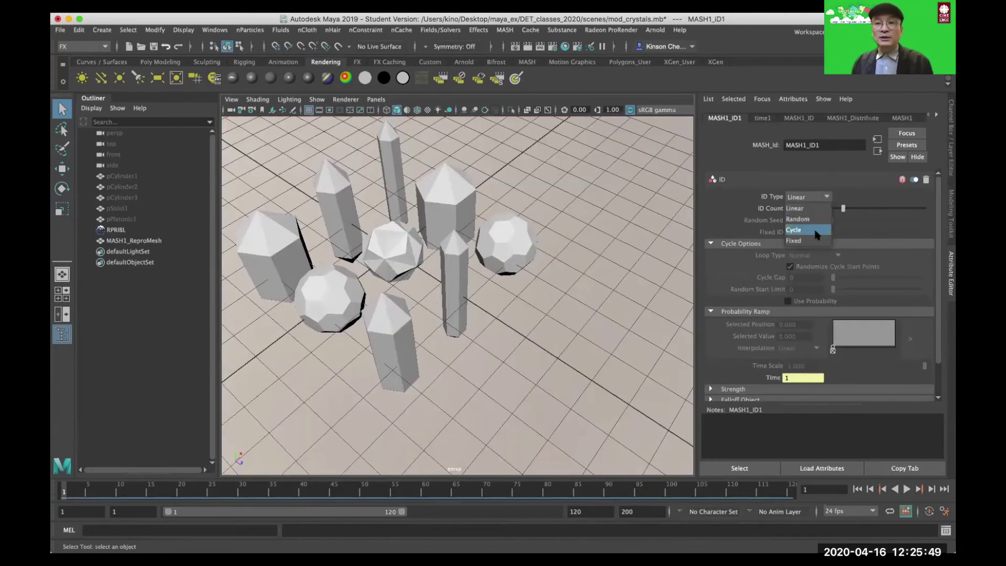
left_click(814, 221)
left_click_drag(416, 388, 566, 330, "alt")
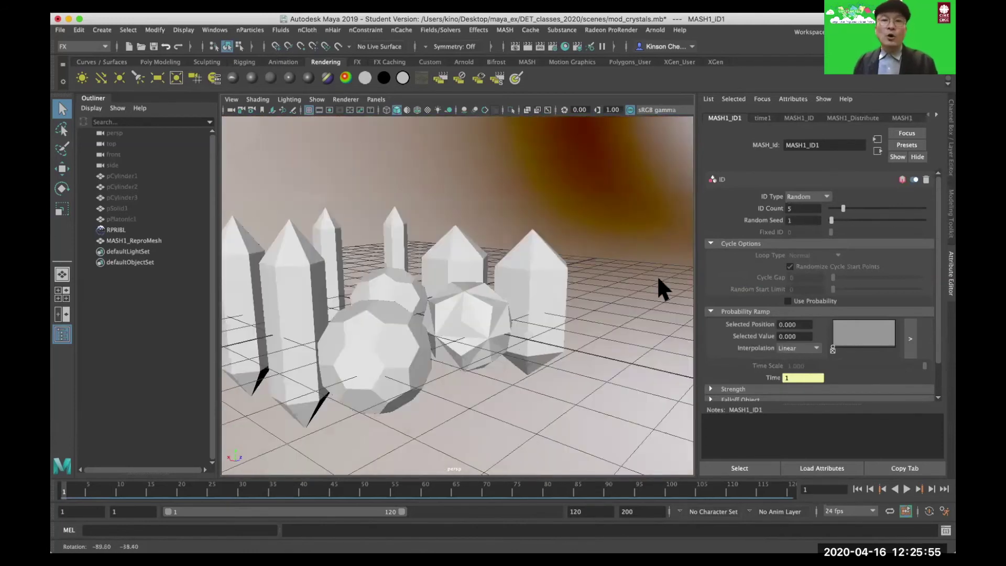
Set the MASH distribution's grid counts to 6 in X, 13 in Y and 6 in Z.
left_click(798, 118)
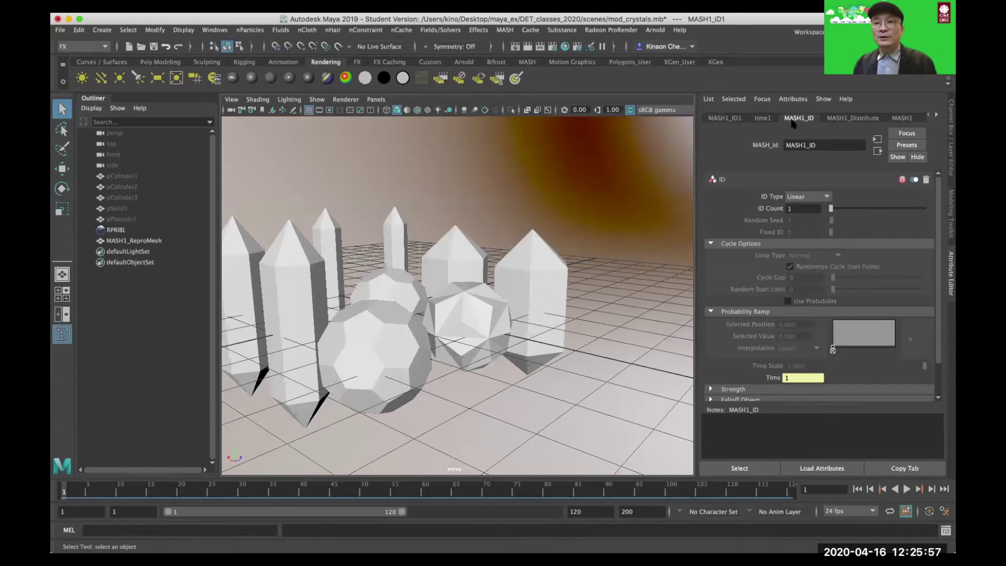
left_click(828, 119)
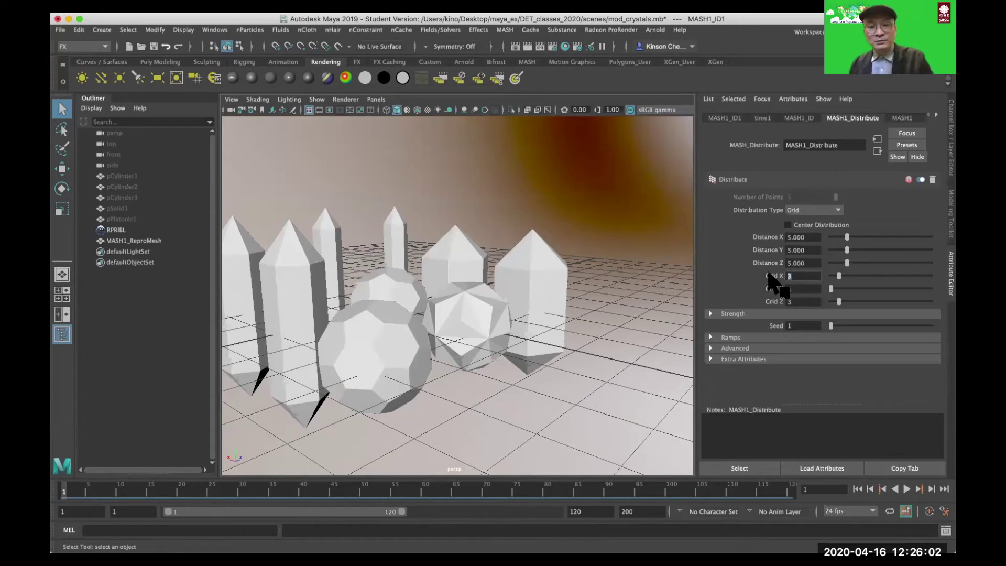
key("Tab")
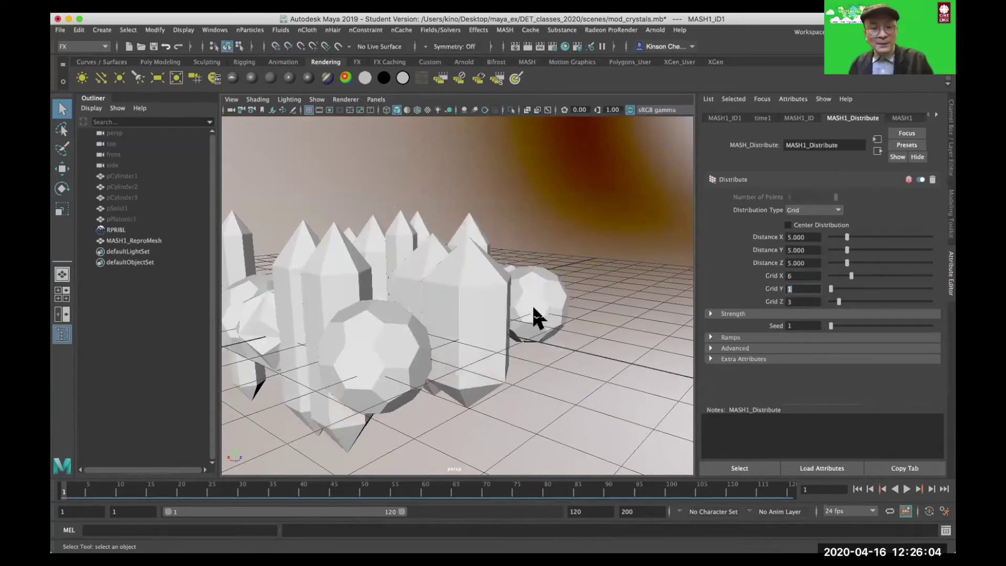
left_click_drag(495, 306, 514, 325, "alt")
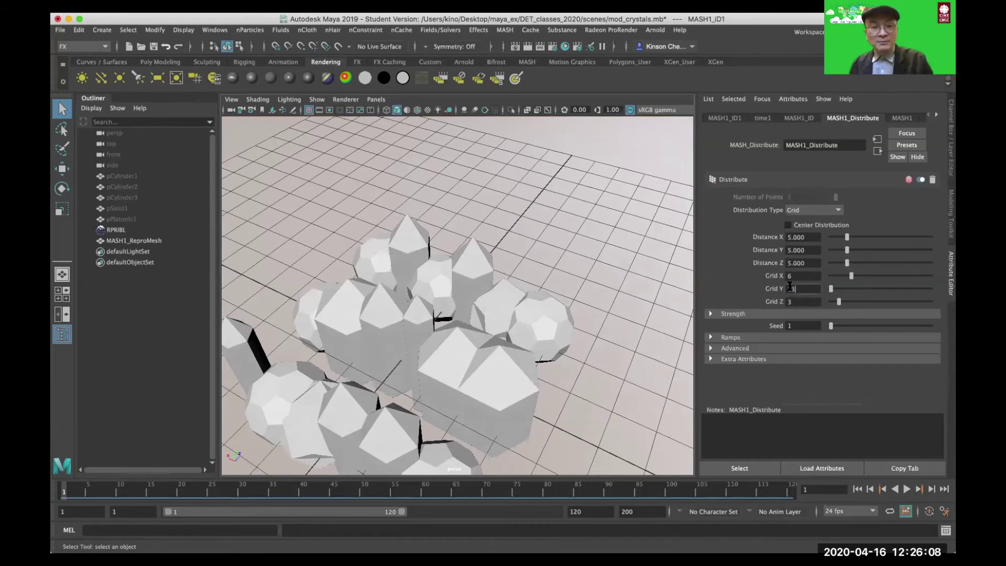
key("Tab")
type("6")
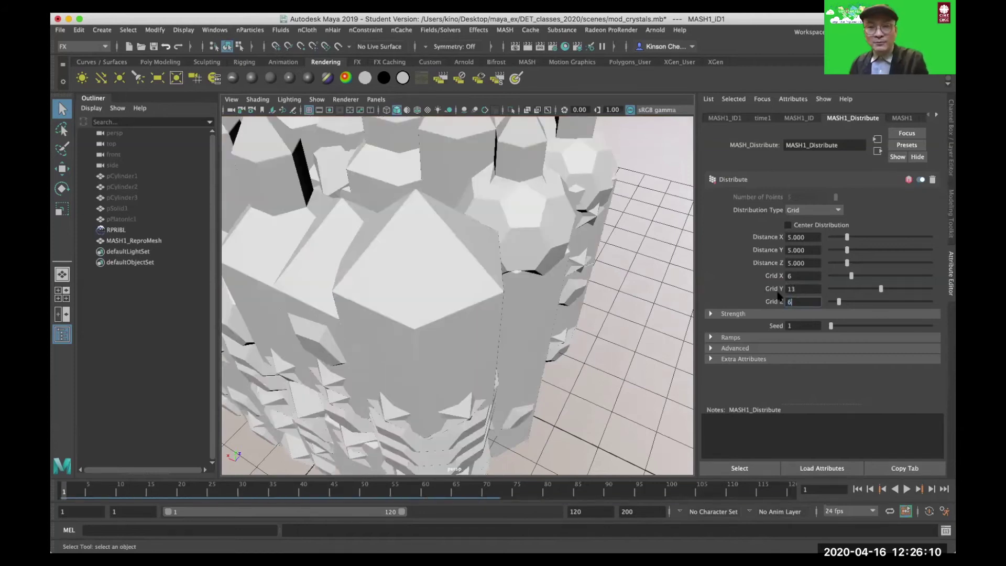
key("Return")
scroll(434, 314, "down", 5)
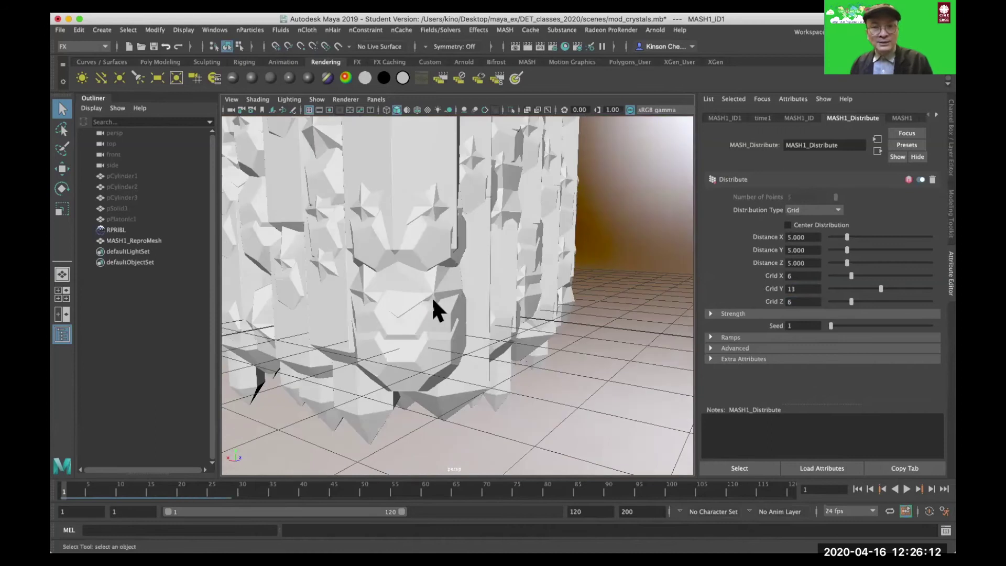
scroll(431, 297, "down", 3)
left_click_drag(432, 296, 506, 289, "alt")
Set the MASH grid distances to 12 in X, 10 in Y and 12 in Z.
left_click(806, 238)
type("12")
left_click(789, 247)
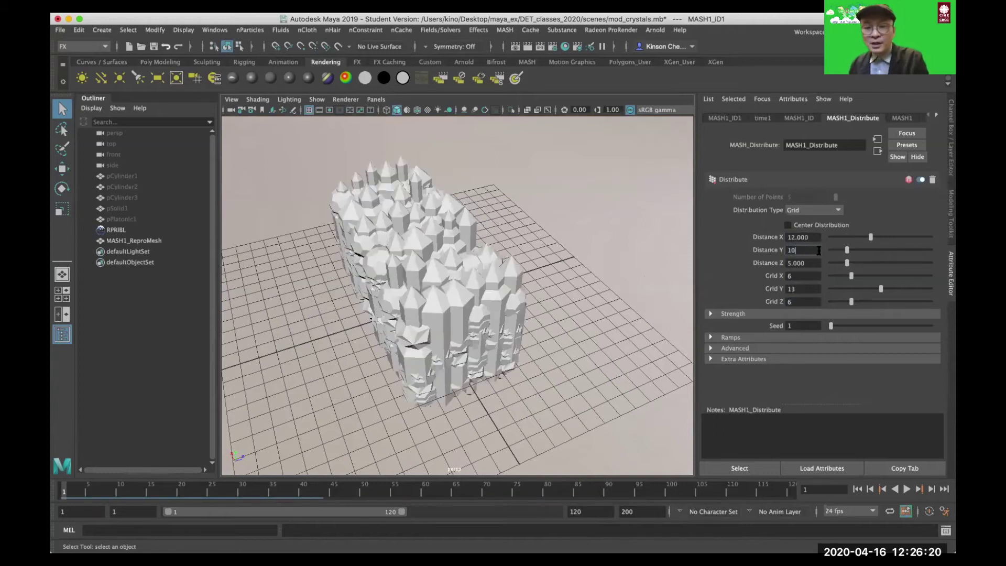
type("10")
key("Return")
left_click(810, 260)
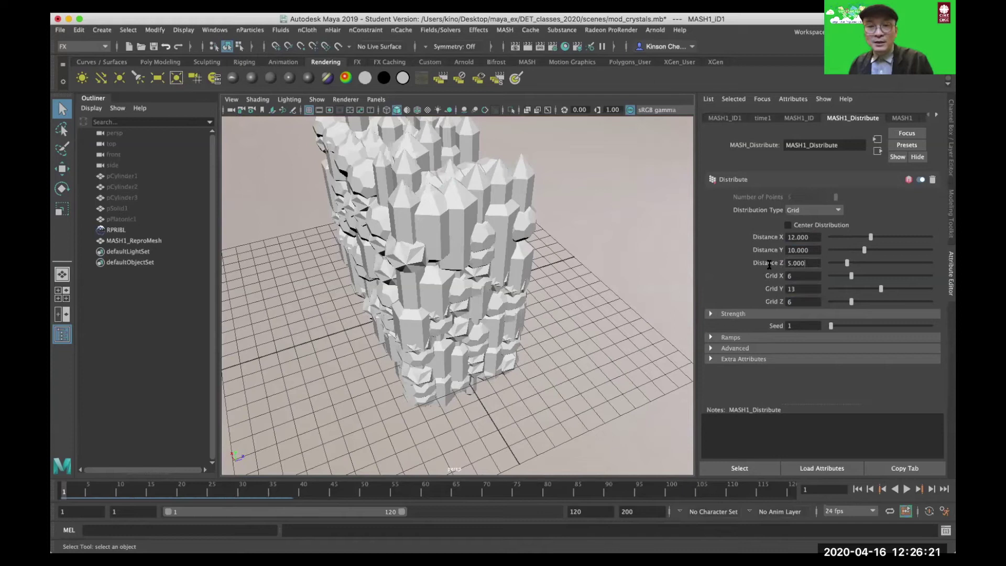
type("12")
key("Return")
Reduce the MASH distribution's Grid Y count to 3.
left_click_drag(440, 326, 523, 290, "alt")
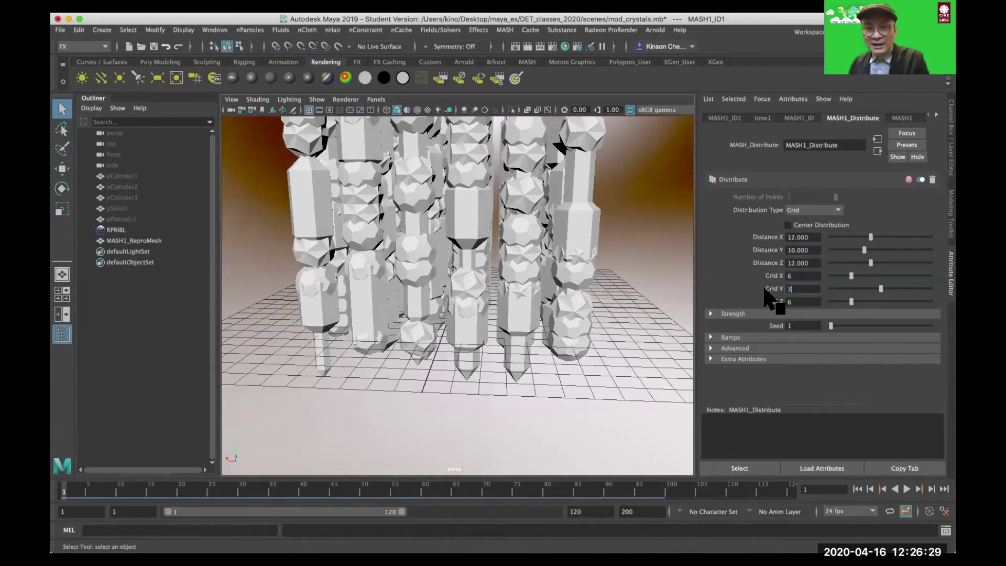
key("Return")
left_click_drag(511, 308, 492, 313, "alt")
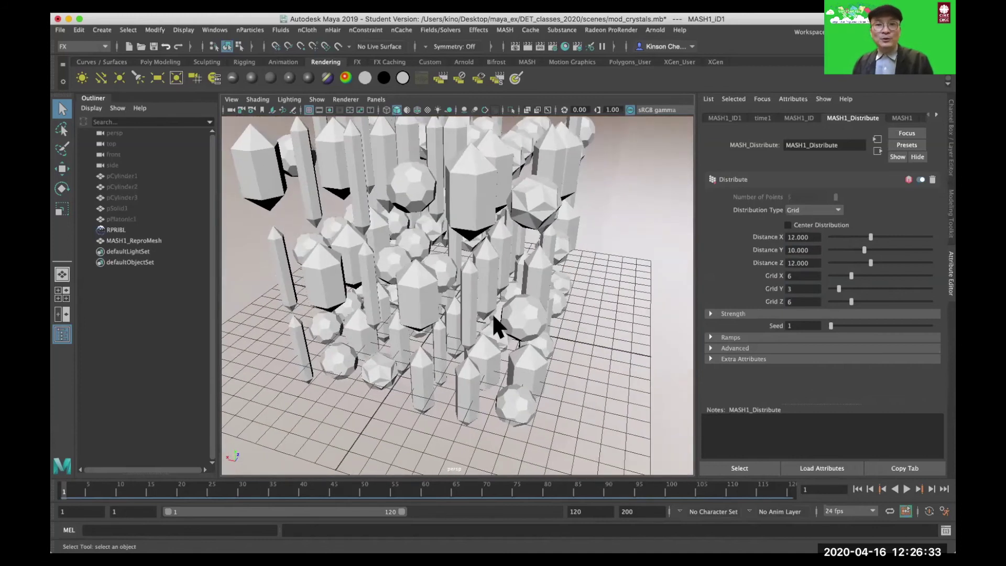
scroll(492, 312, "down", 4)
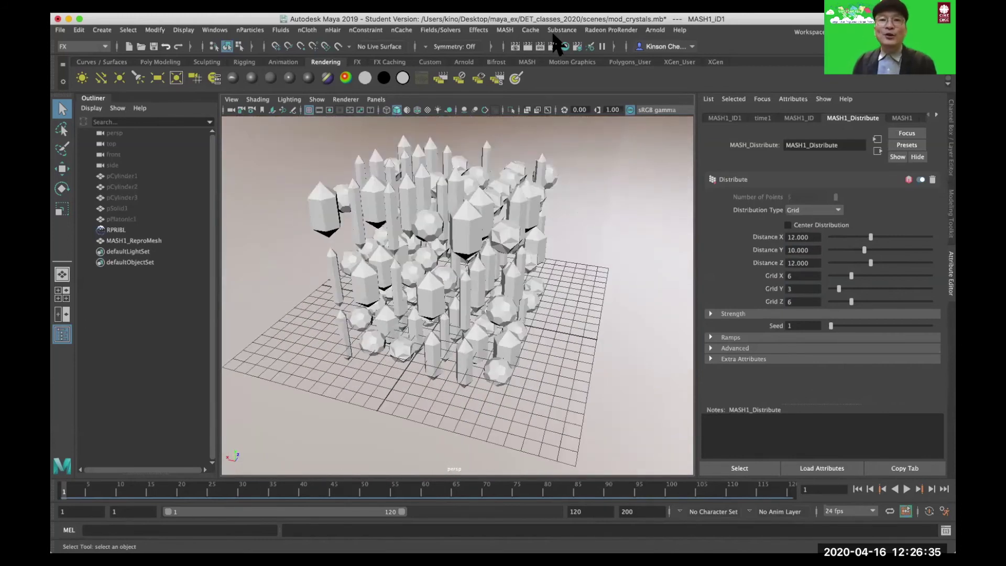
Render the crystal array with Radeon ProRender, inspect the image and close the render window.
left_click(528, 45)
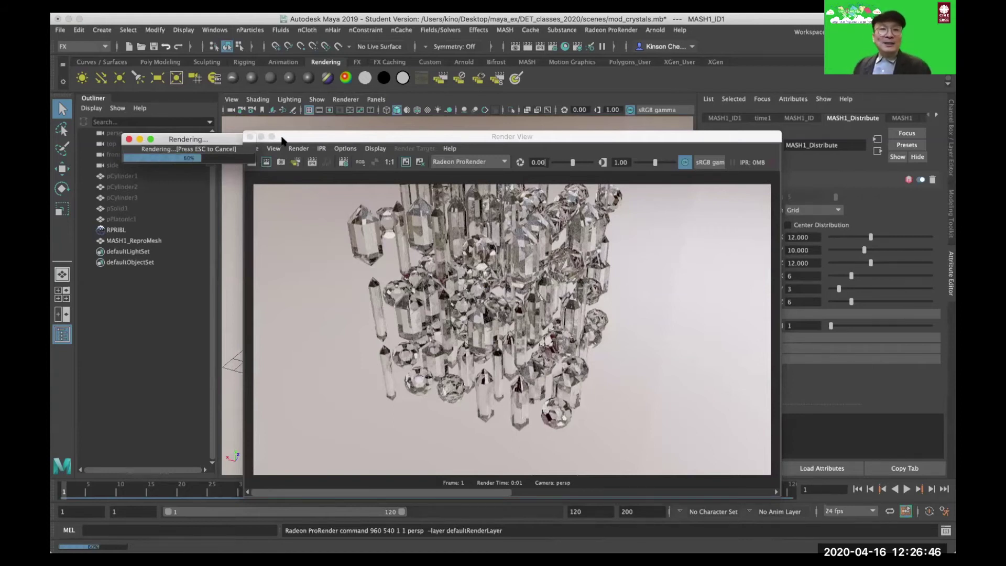
left_click_drag(281, 140, 296, 159)
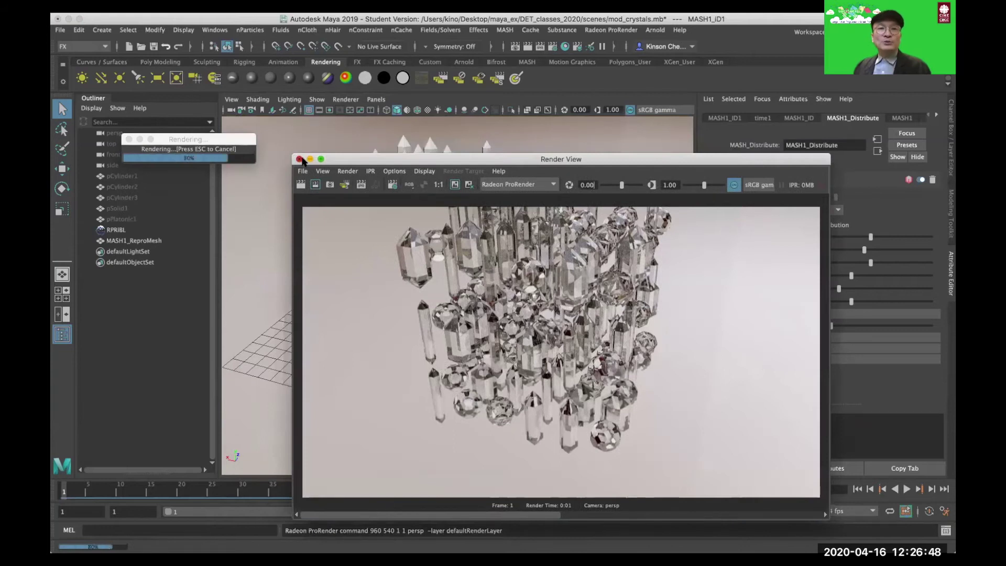
left_click(299, 160)
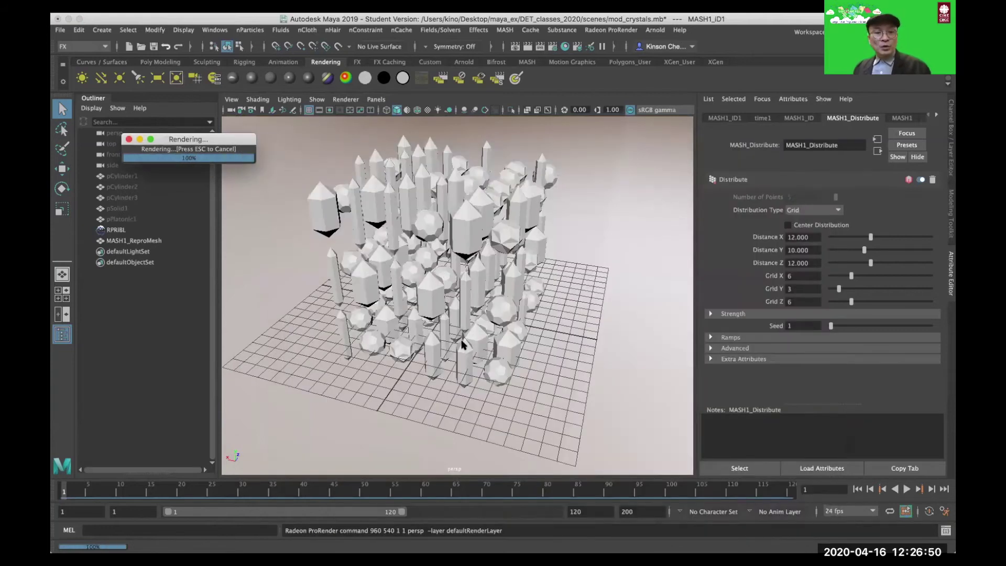
View the crystal layers from a low angle and hide the viewport grid.
left_click_drag(447, 313, 434, 244, "alt")
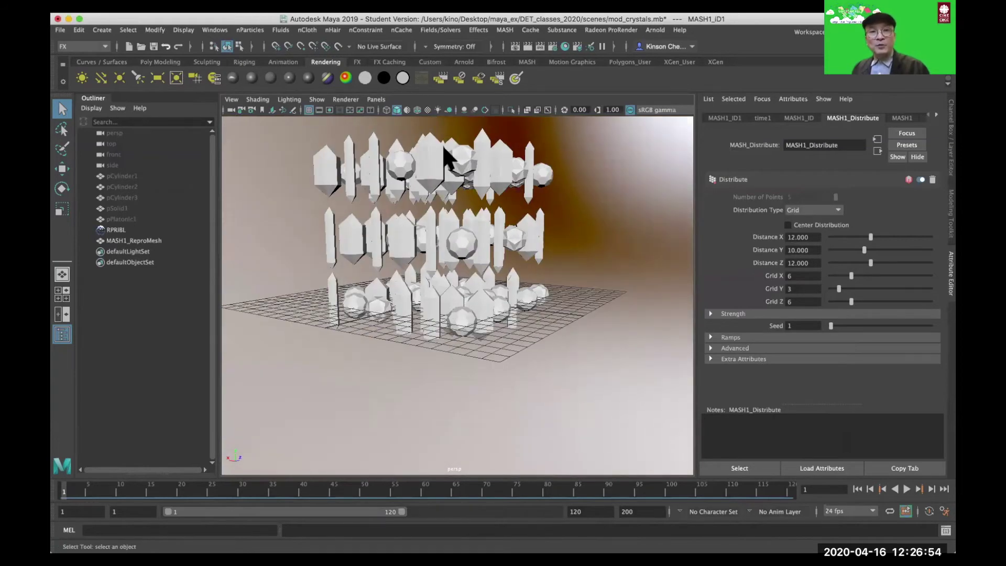
left_click(309, 110)
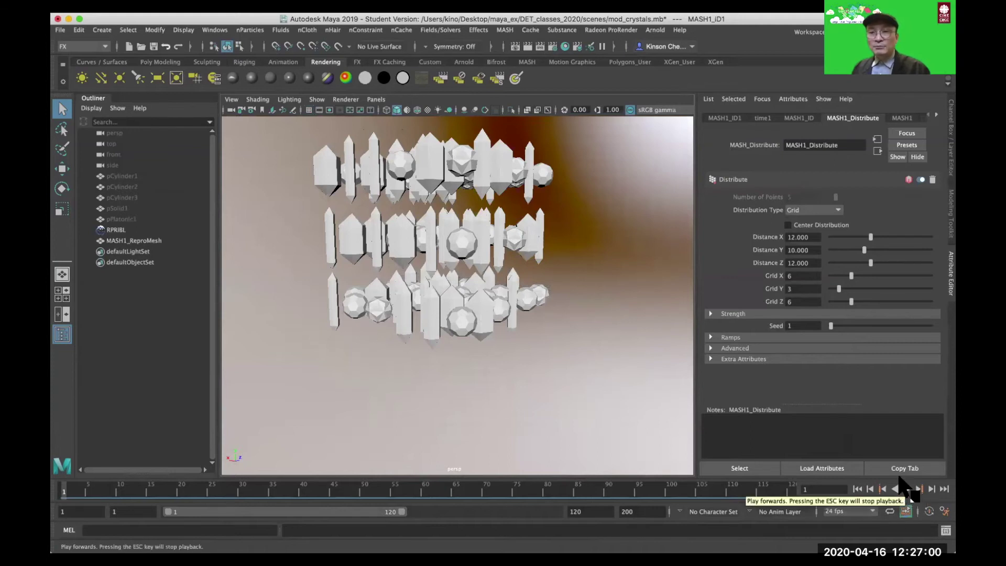
Add a Dynamics node to the crystals' MASH1 network.
left_click(722, 115)
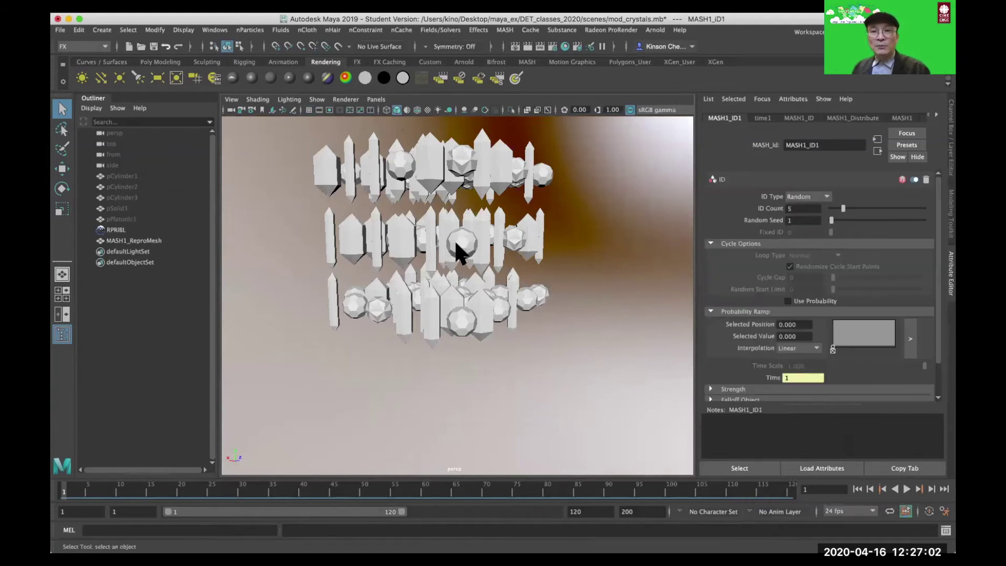
left_click(763, 119)
left_click(796, 118)
left_click(828, 119)
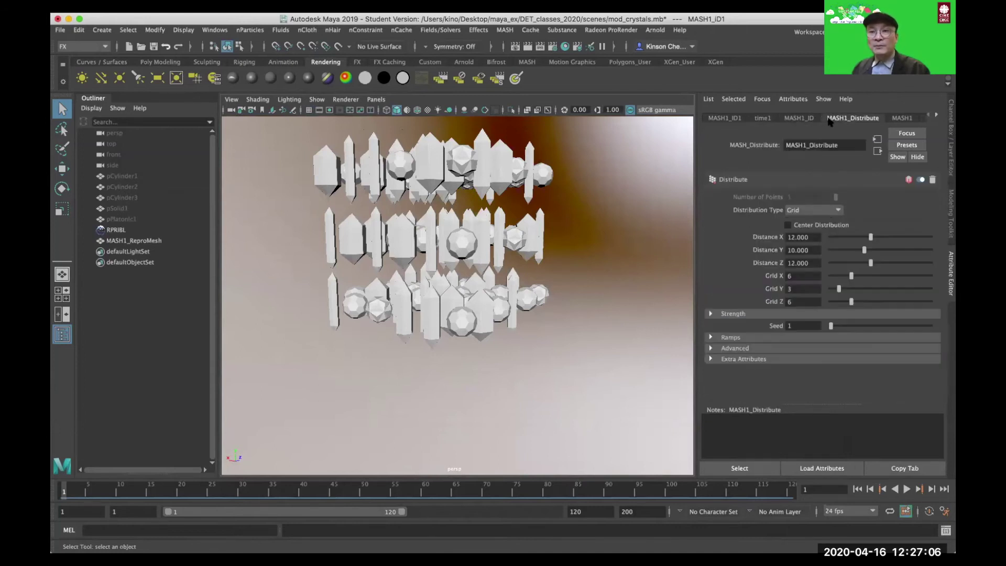
left_click(148, 240)
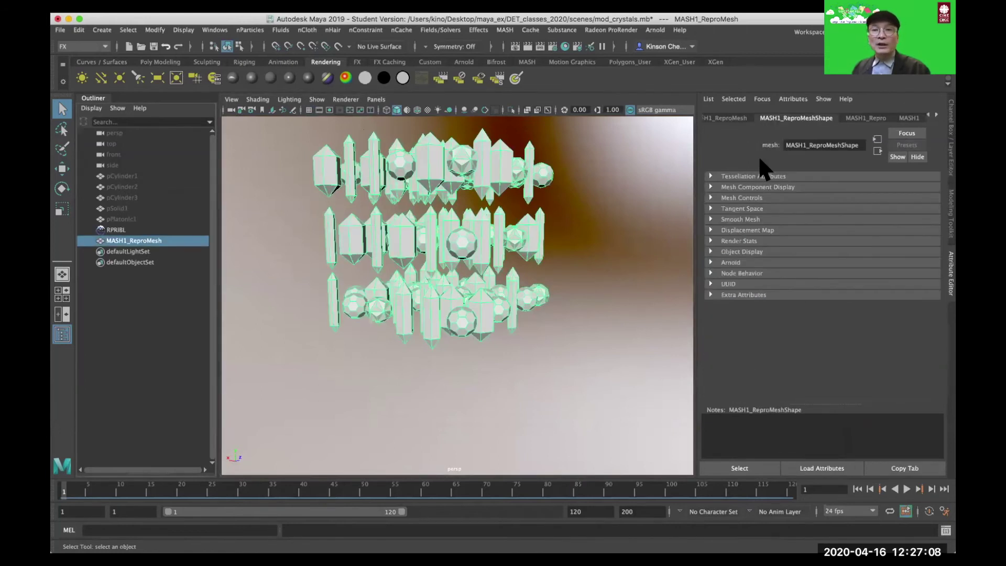
left_click(740, 117)
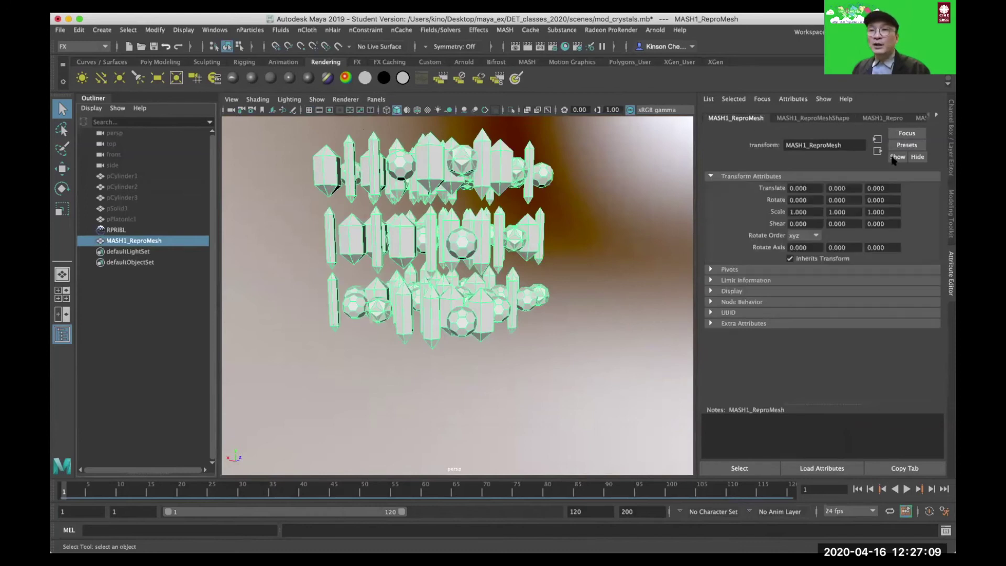
left_click(882, 118)
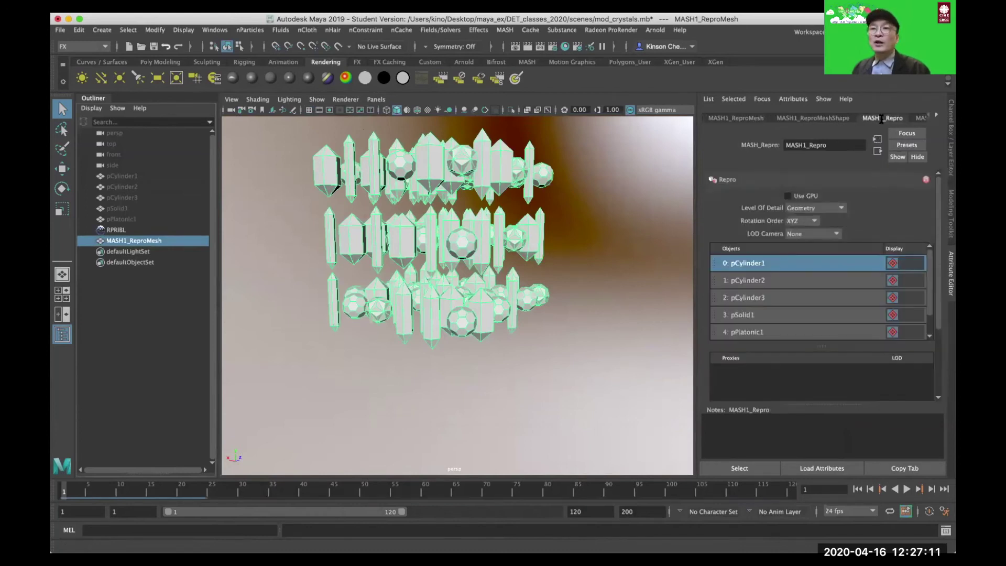
left_click(922, 118)
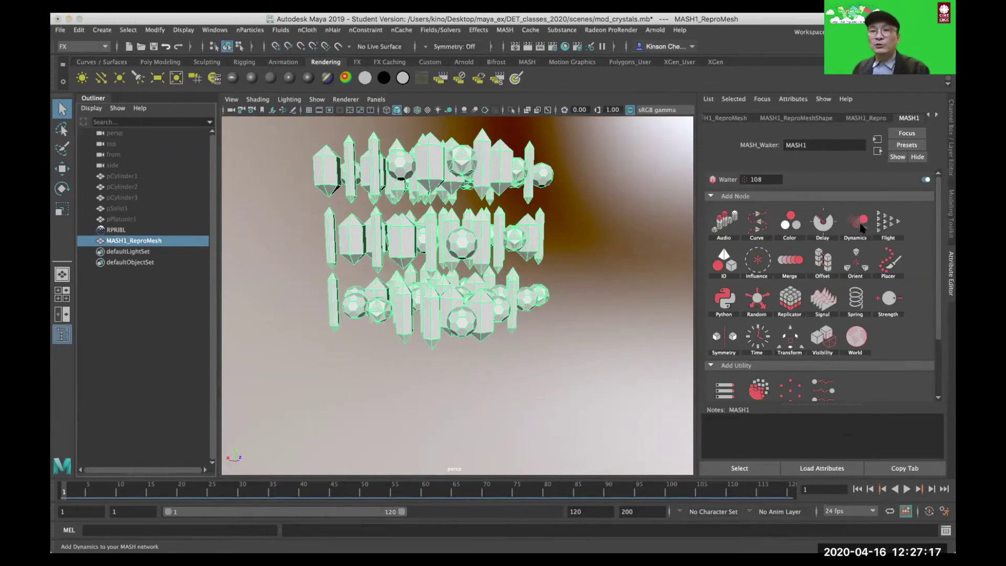
left_click_drag(861, 227, 894, 292)
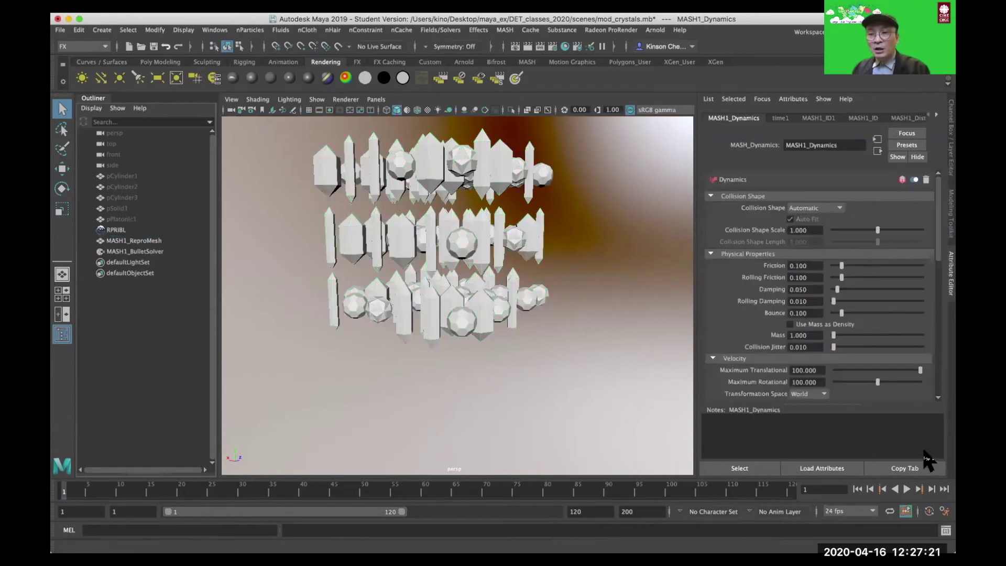
Play the dynamics simulation to watch the crystals fall, view the pile, stop playback and return to frame 1.
left_click(906, 488)
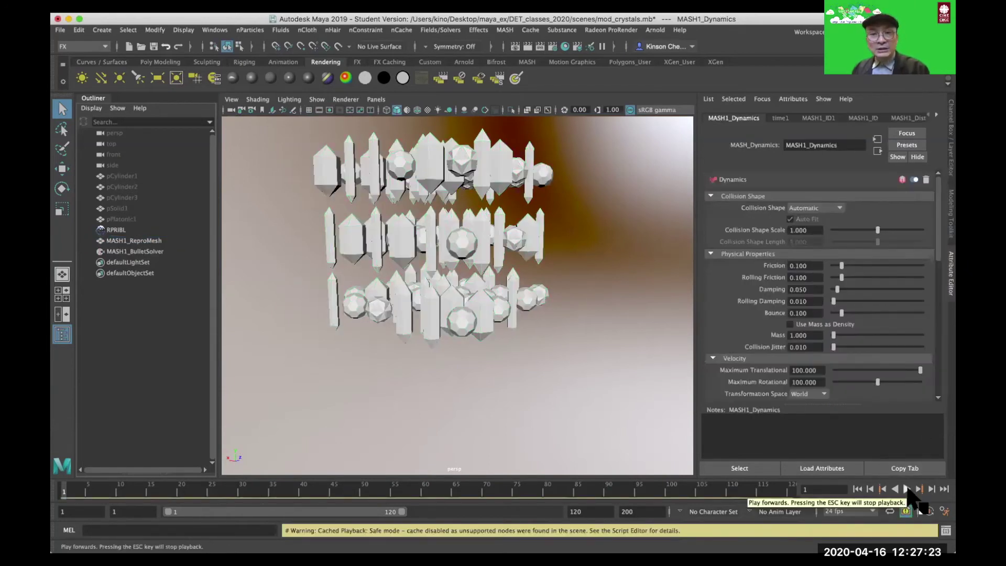
left_click(905, 489)
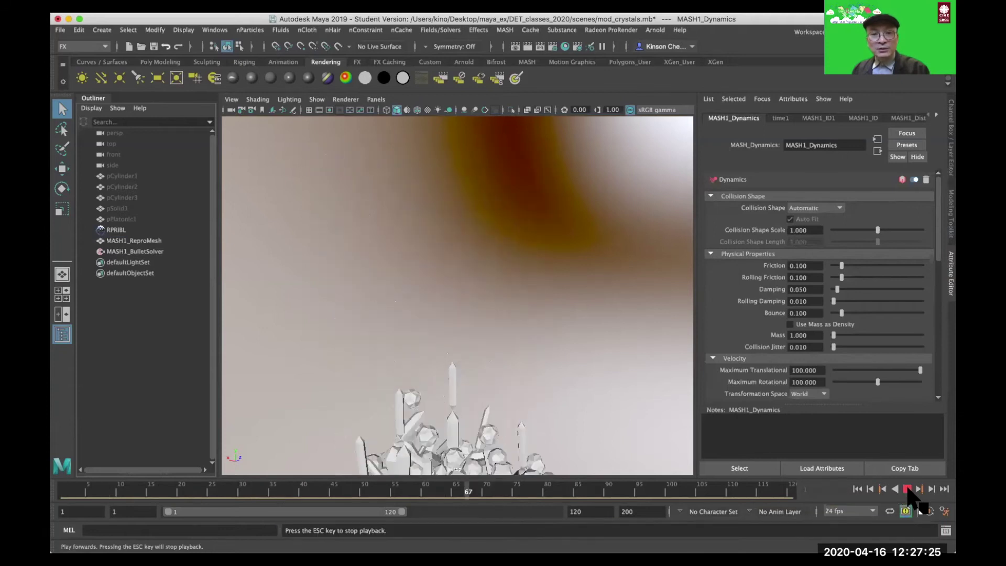
left_click_drag(536, 391, 528, 415, "alt")
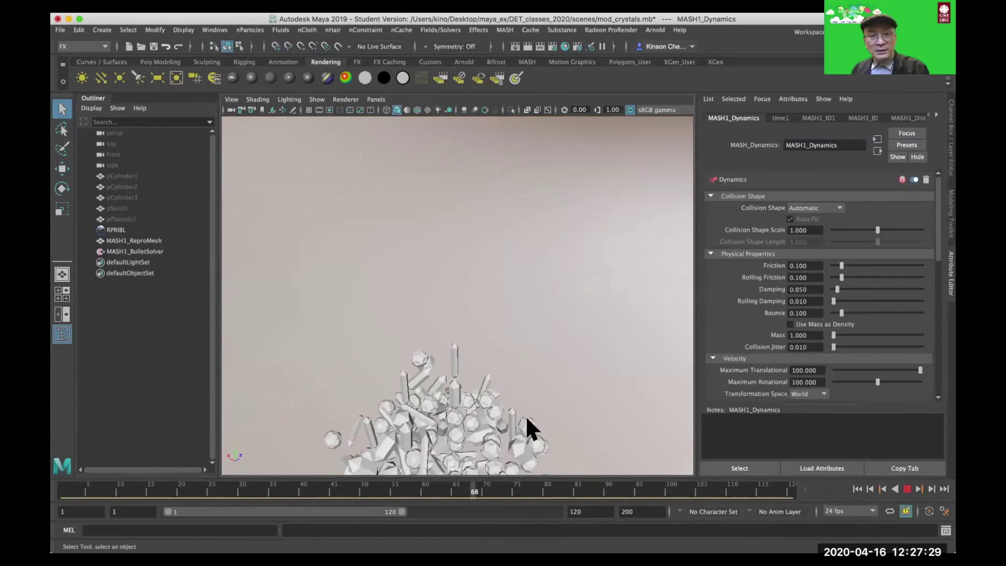
left_click(907, 489)
left_click_drag(483, 359, 348, 347, "alt")
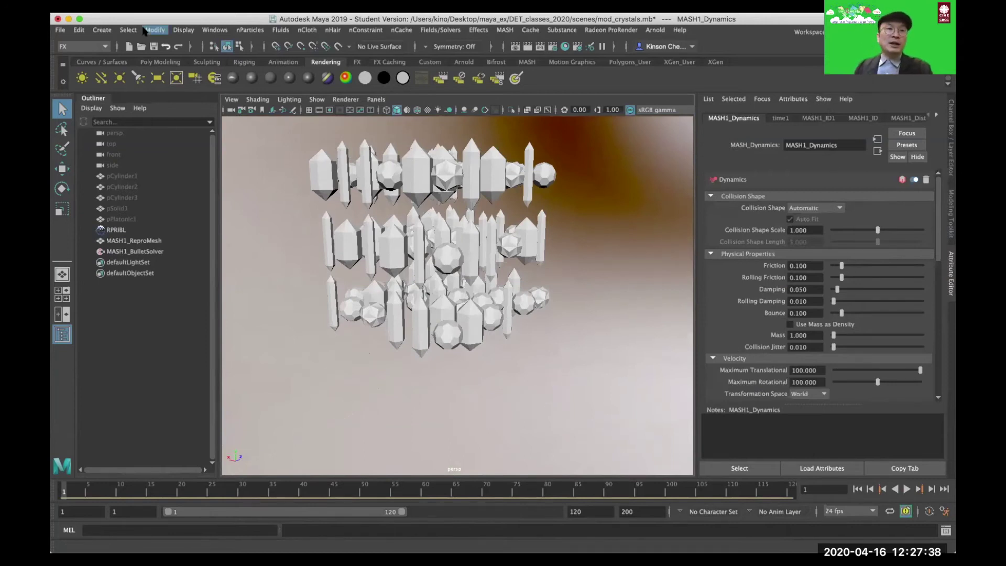
Create a polygon sphere, position it below the crystal grid and scale it uniformly to about 5.36.
left_click(106, 30)
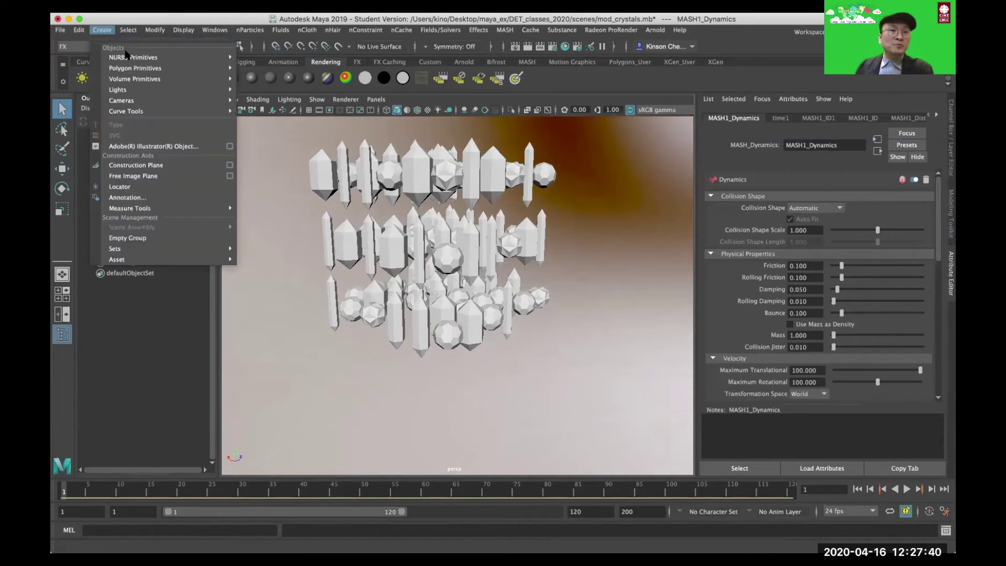
mouse_move(132, 67)
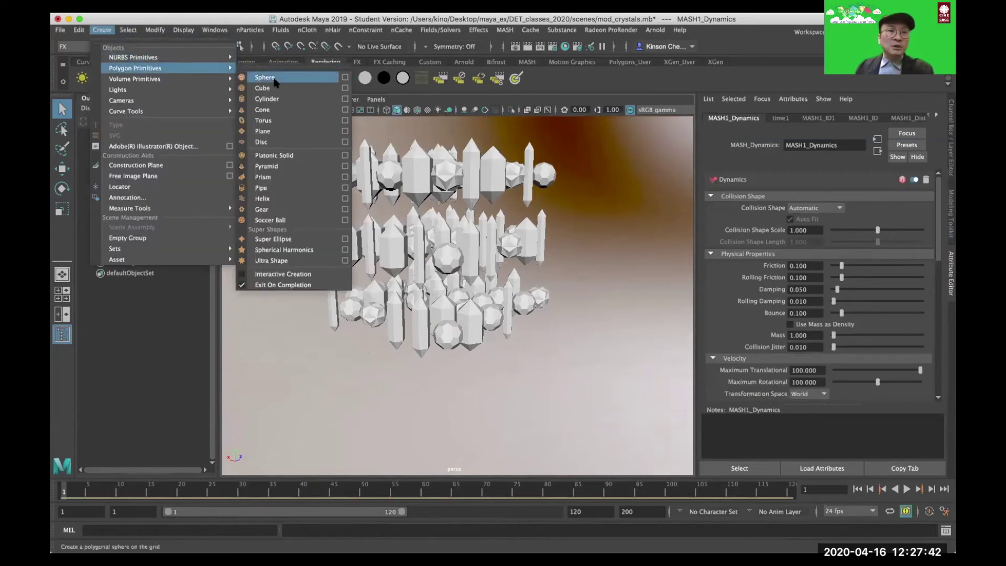
left_click(264, 78)
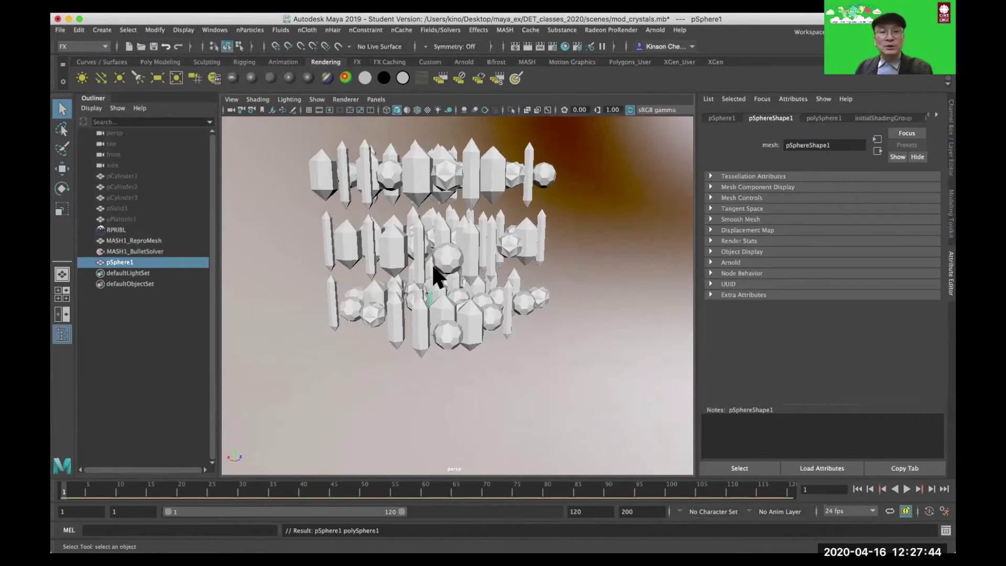
key("w")
left_click_drag(437, 269, 526, 383)
key("r")
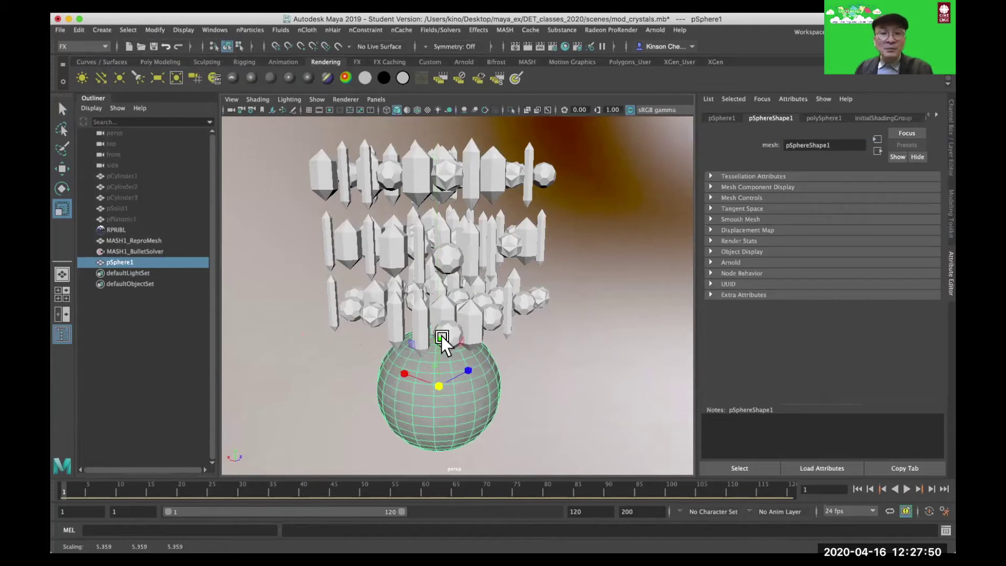
Flatten the sphere into a thin disc by reducing its Y scale to about 0.67.
left_click_drag(442, 341, 437, 393)
key("f")
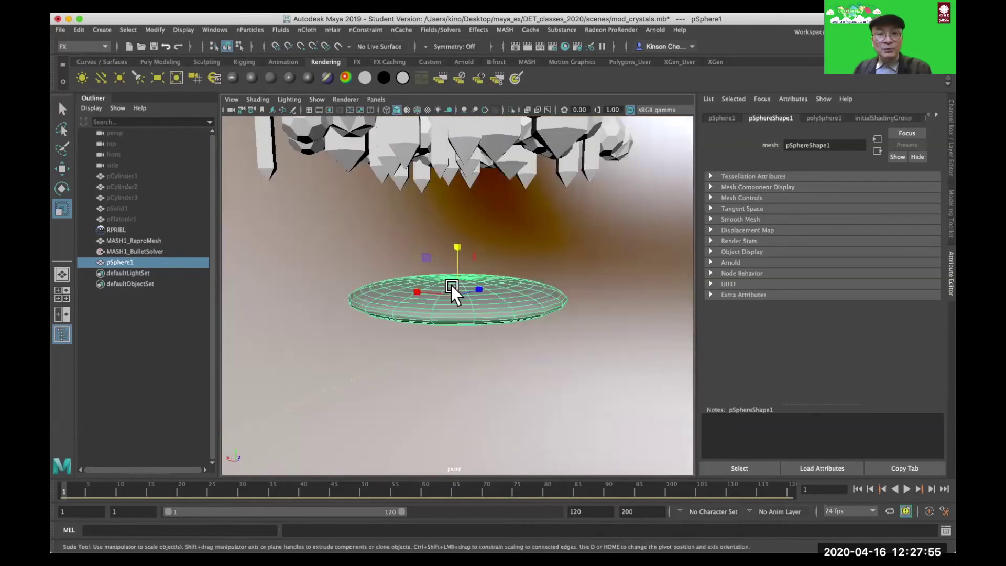
left_click_drag(455, 249, 456, 266)
Select the flattened sphere's centre pole vertices in the top view and return to the perspective view.
key("space")
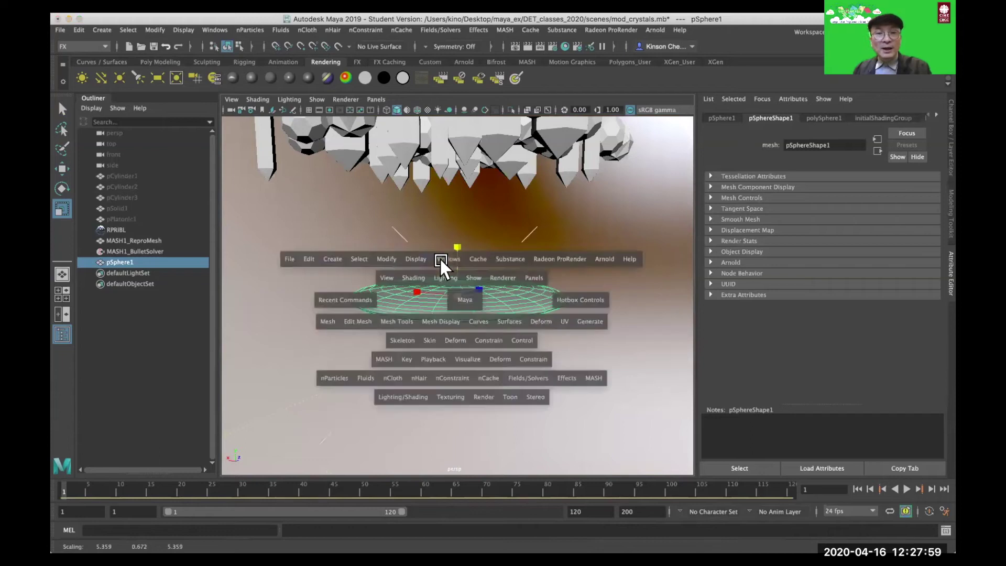
key("space")
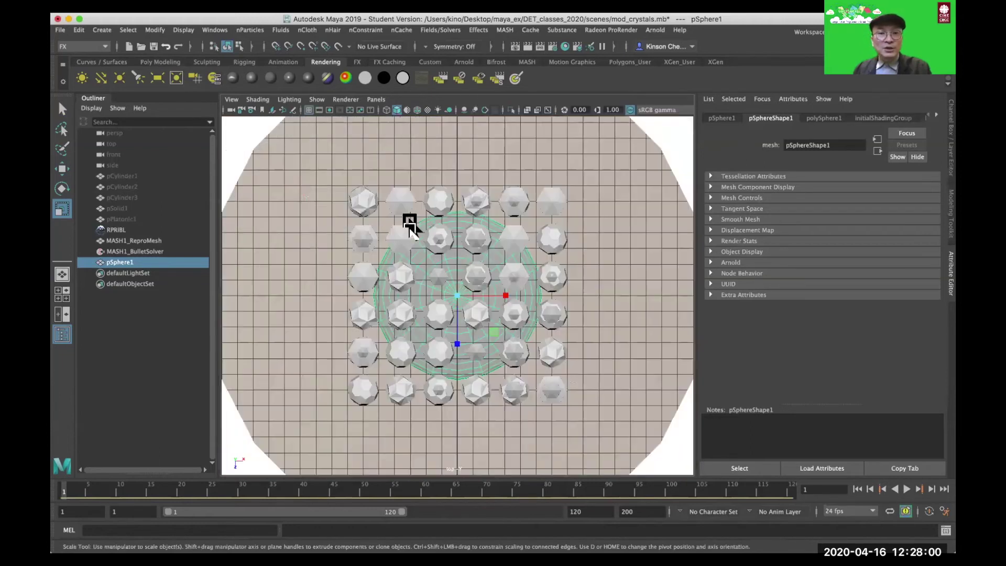
right_click(454, 298)
left_click(400, 237)
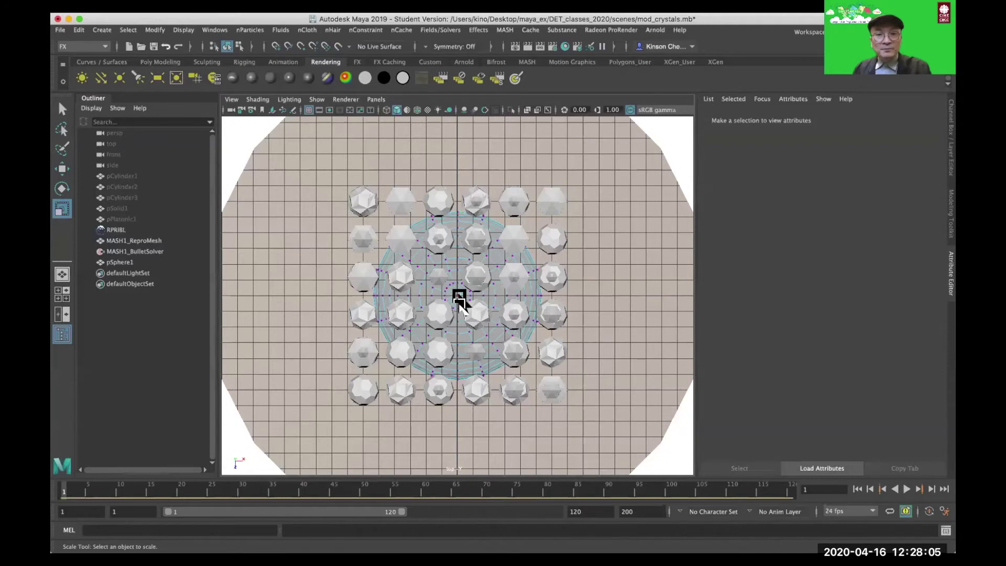
left_click_drag(449, 287, 469, 308)
key("space")
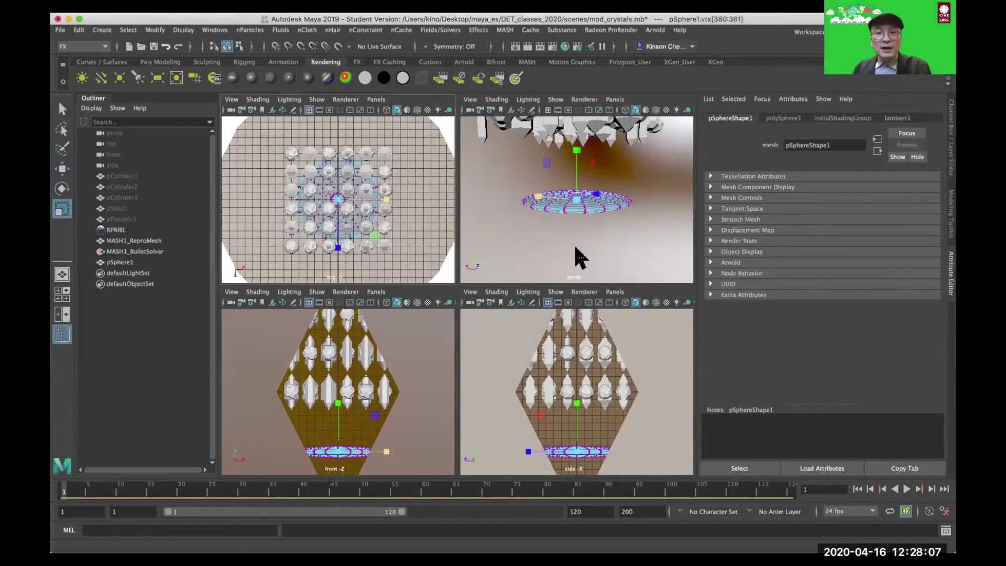
key("space")
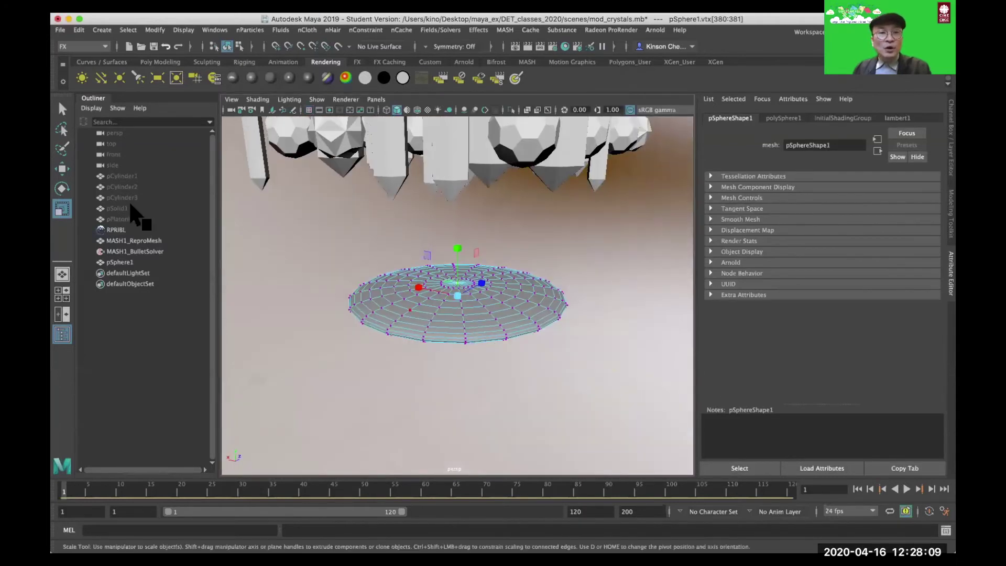
Enable Soft Select in the Move tool's settings.
left_click(61, 168)
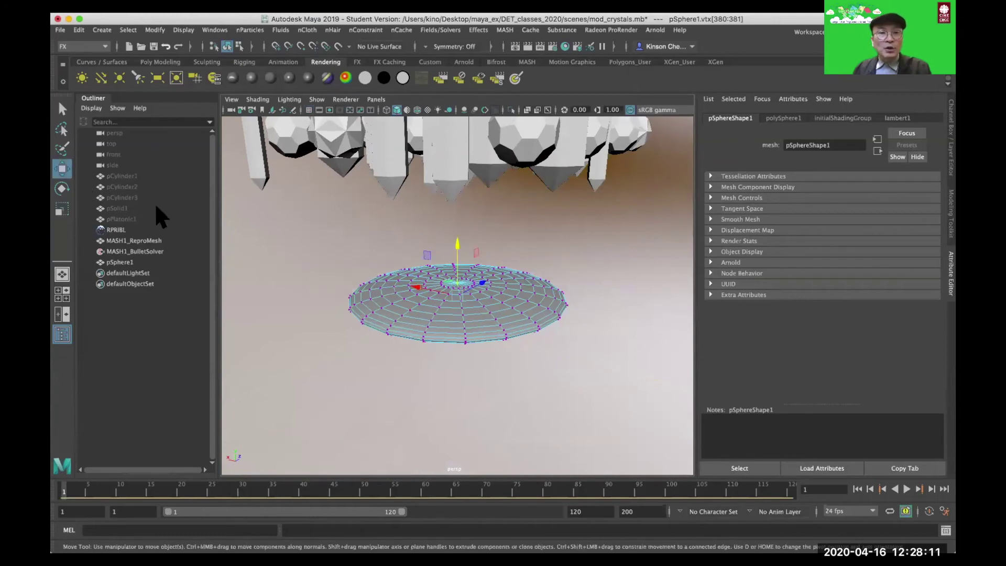
double_click(62, 168)
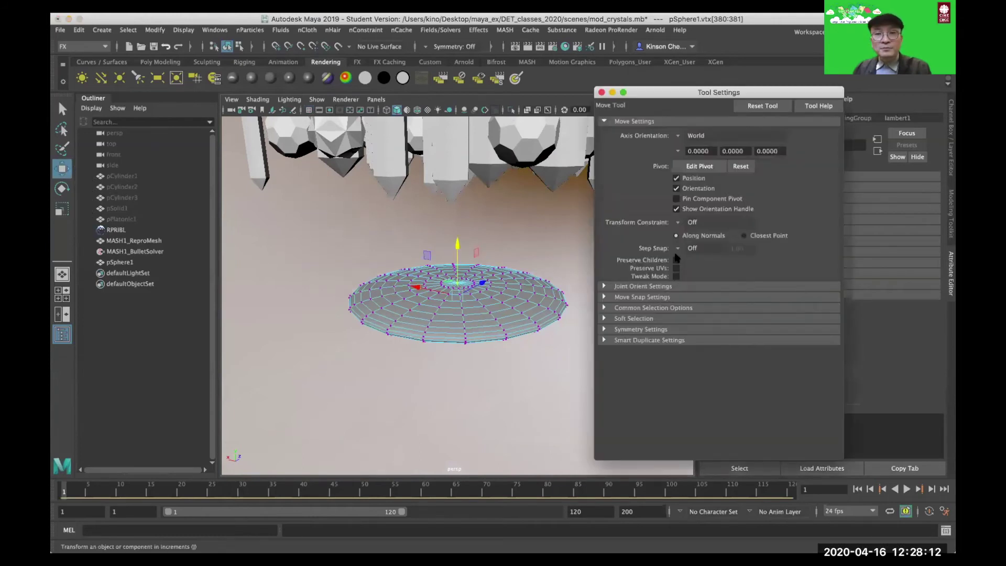
left_click(604, 318)
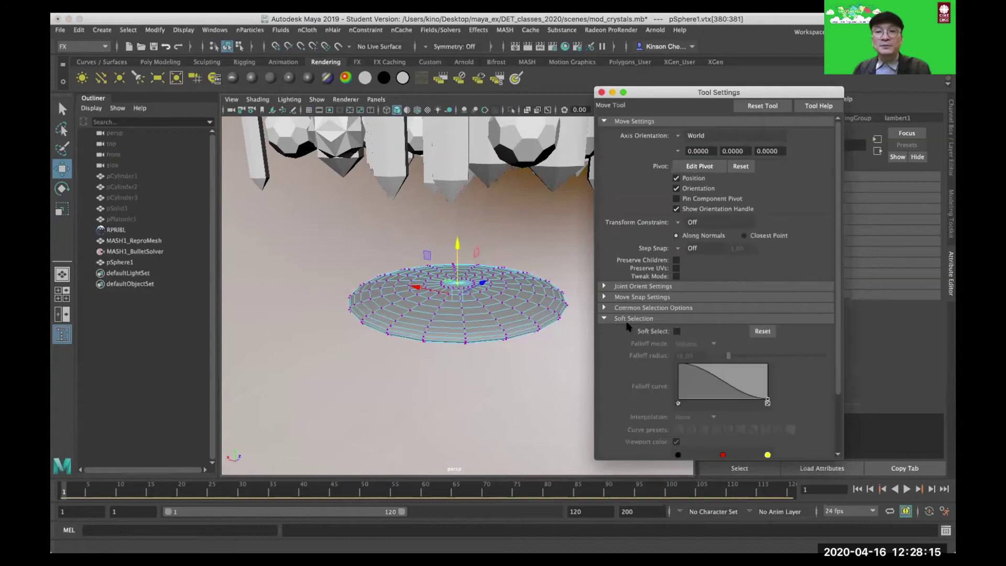
left_click(676, 331)
Pull the selected centre vertices down along Y so the flattened sphere becomes a hollow bowl.
left_click_drag(458, 247, 468, 209)
key("ctrl+z")
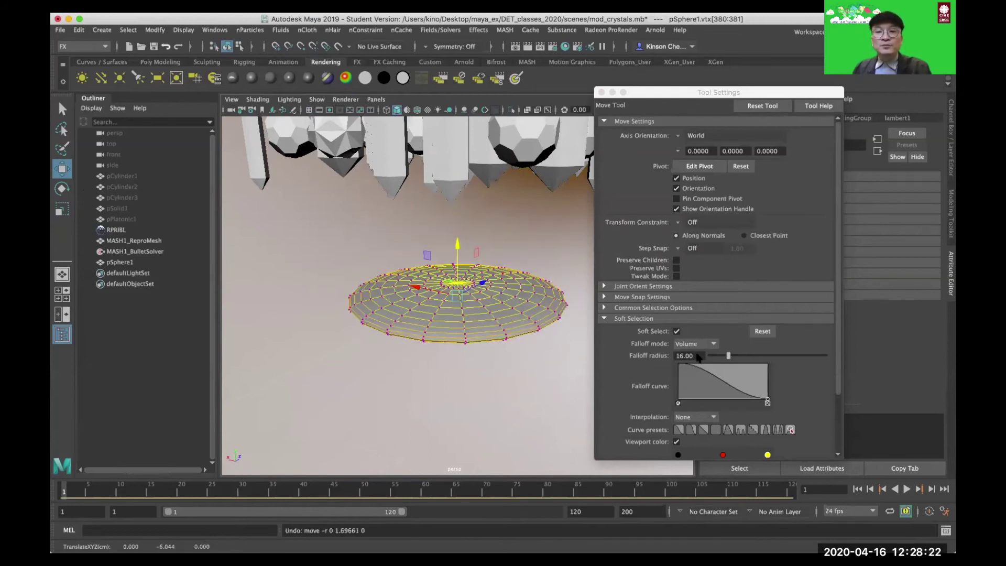
left_click_drag(441, 357, 462, 282, "alt")
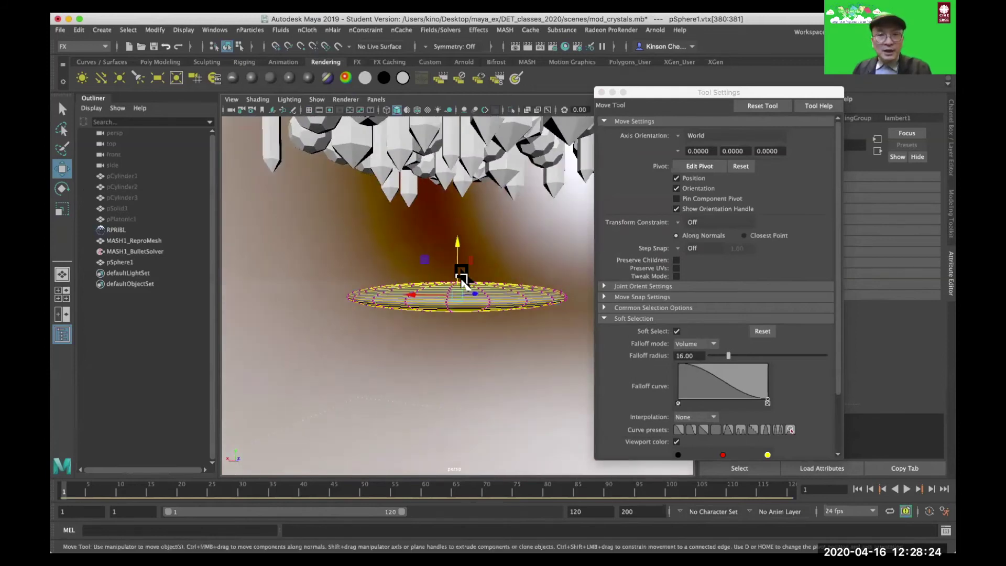
left_click_drag(455, 243, 502, 370)
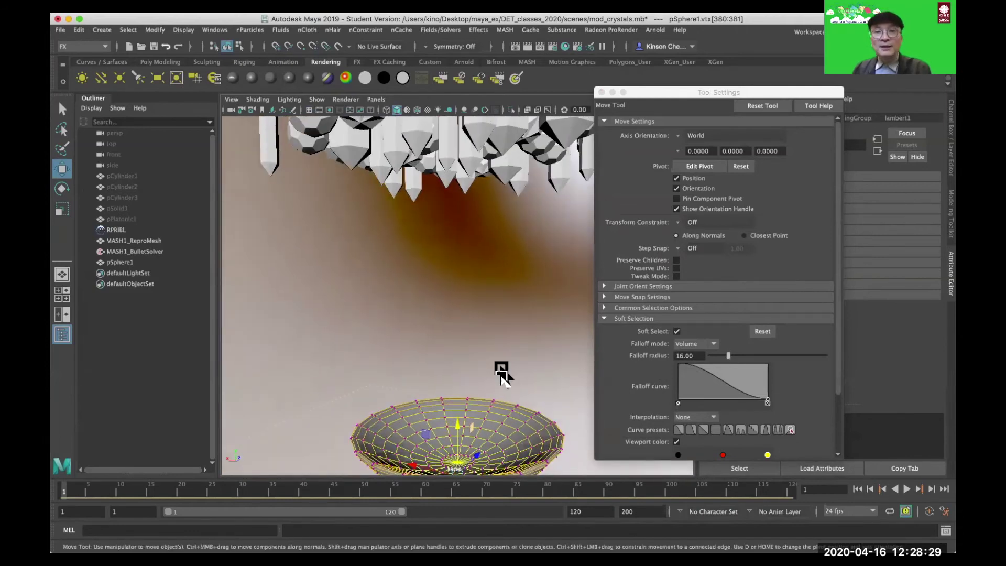
Disable Soft Select, close the tool settings and return the bowl to object selection mode.
left_click(677, 333)
left_click(676, 332)
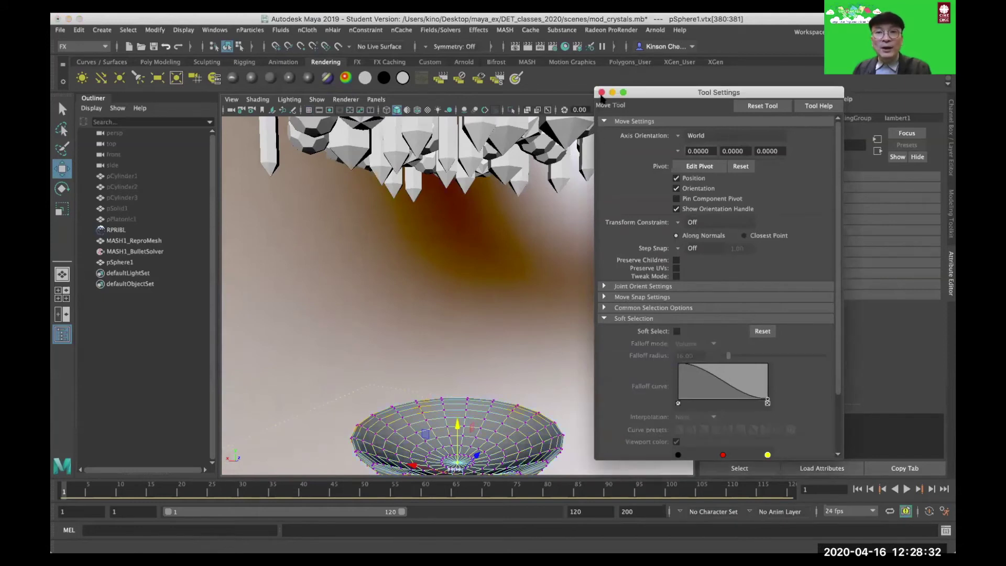
left_click(601, 93)
right_click(491, 412)
right_click_drag(619, 194, 609, 174)
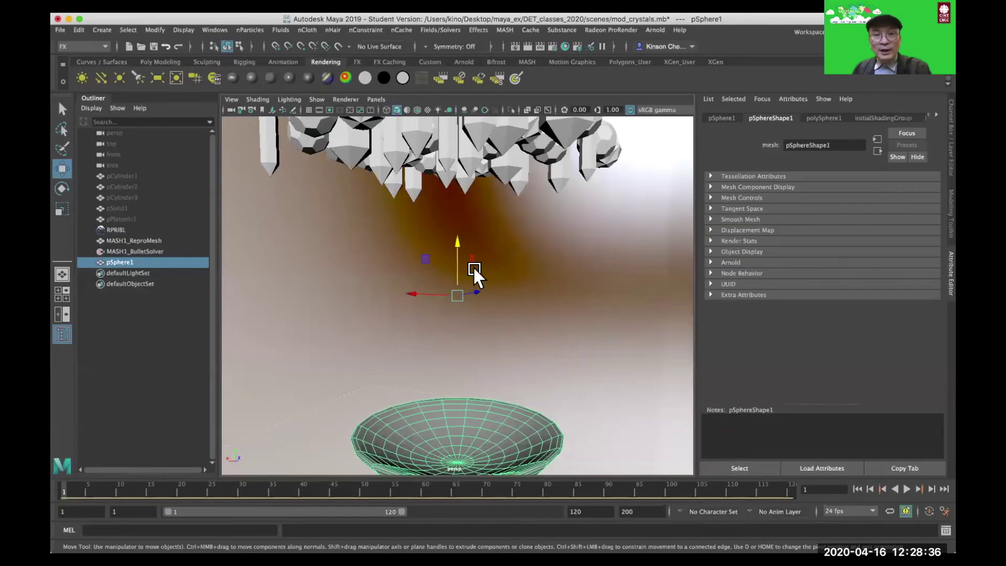
Raise the bowl along Y closer to the crystals and scale it up uniformly.
middle_click_drag(440, 139, 448, 110)
left_click_drag(514, 225, 532, 277, "alt")
left_click(490, 316, "shift")
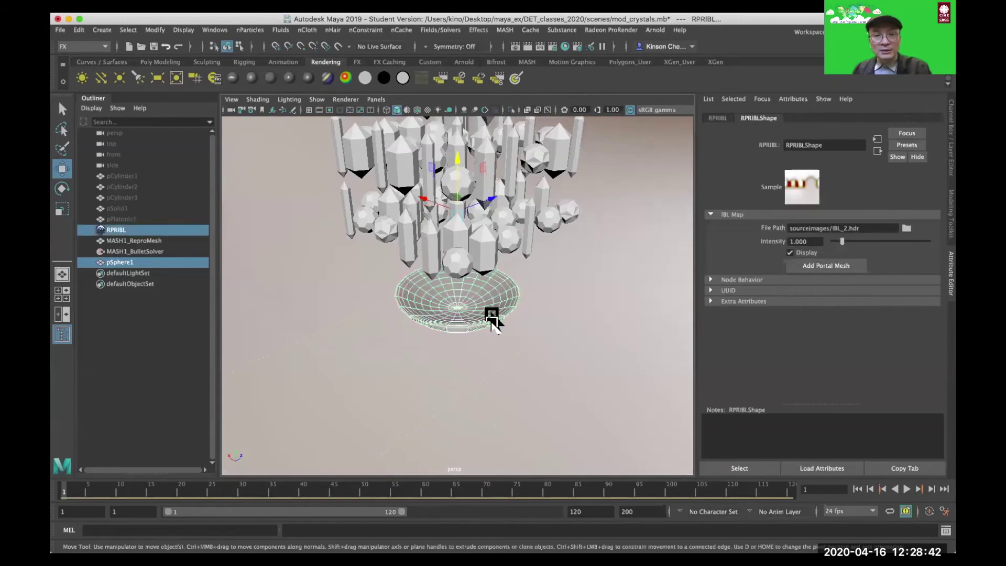
key("r")
mouse_move(461, 216)
left_mouse_down()
mouse_move(491, 207)
mouse_move(461, 211)
left_mouse_up()
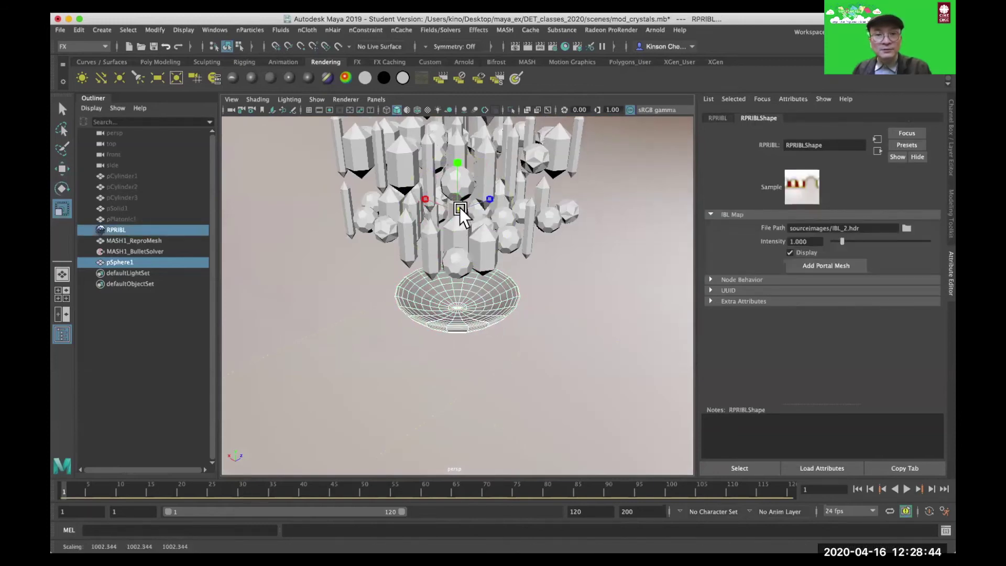
left_click(499, 311)
left_click_drag(455, 216, 498, 220)
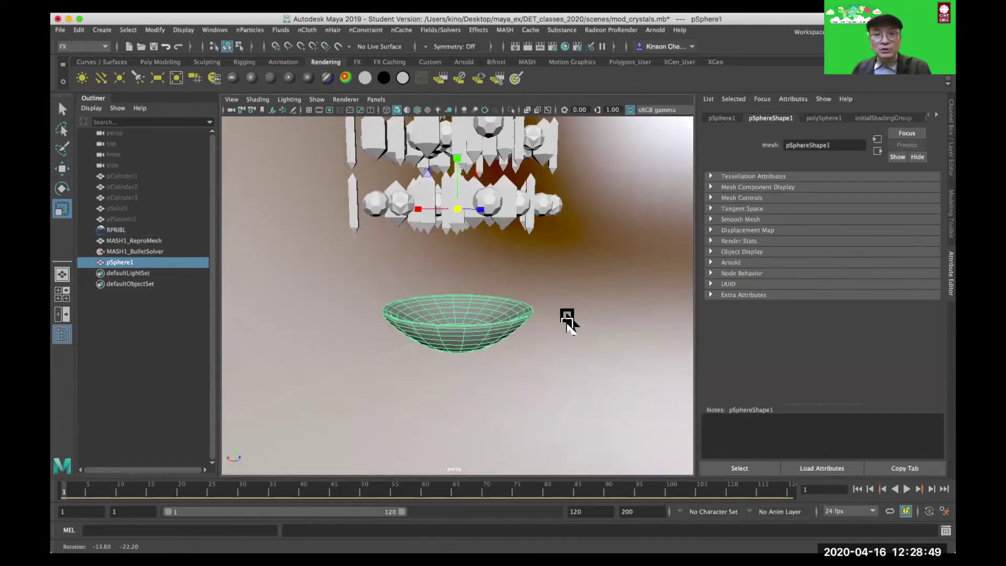
Play the simulation to check whether the crystals collide with the bowl, stop it and rewind to frame 1.
left_click(907, 488)
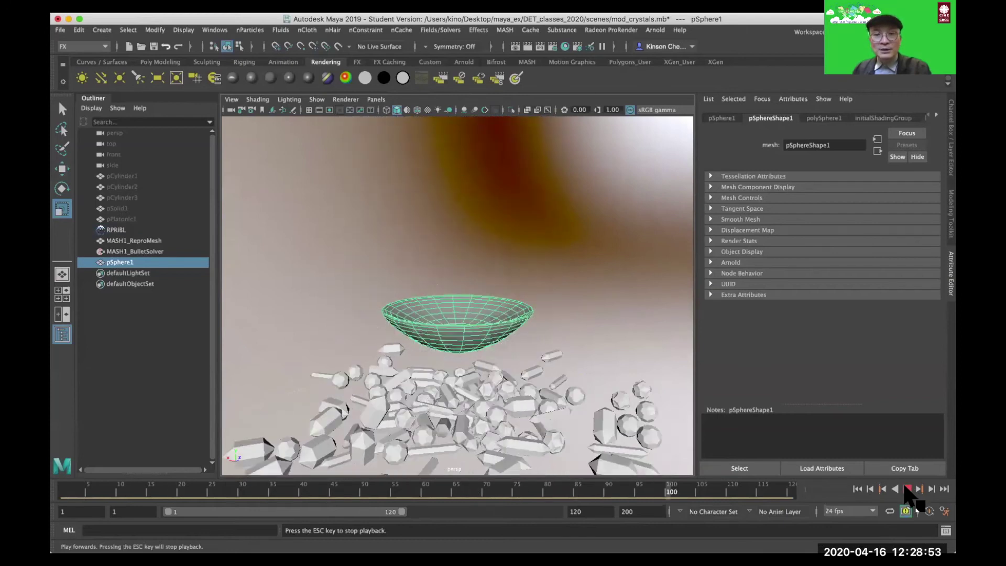
key("Escape")
left_click(857, 489)
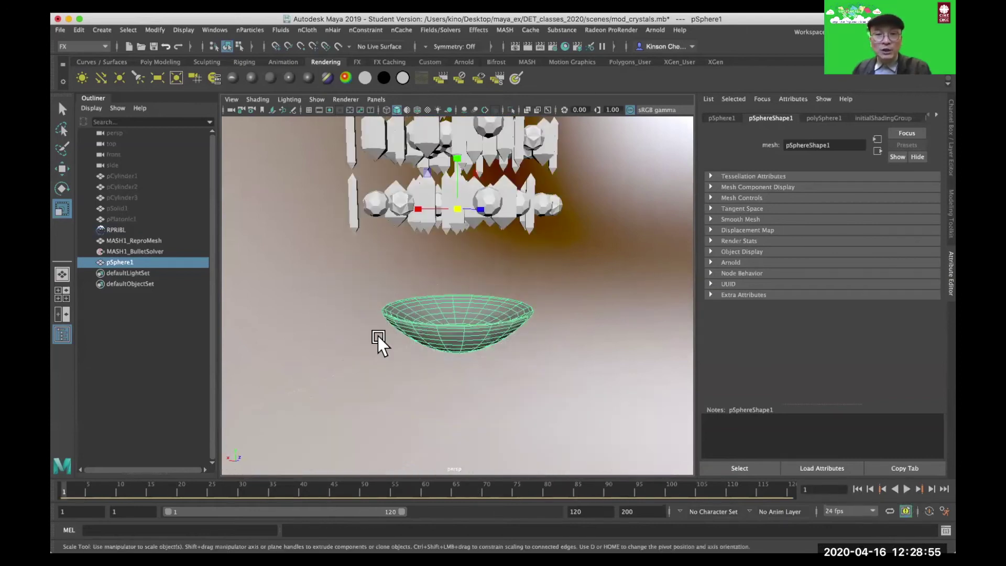
Add the bowl pSphere1 to the collider objects of MASH1_BulletSolver.
left_click(157, 241)
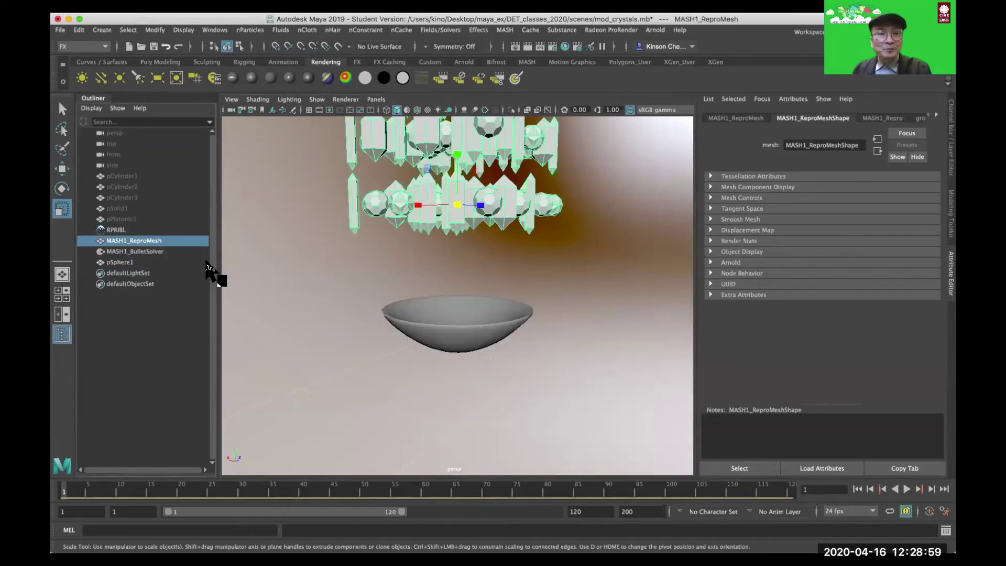
left_click(146, 251)
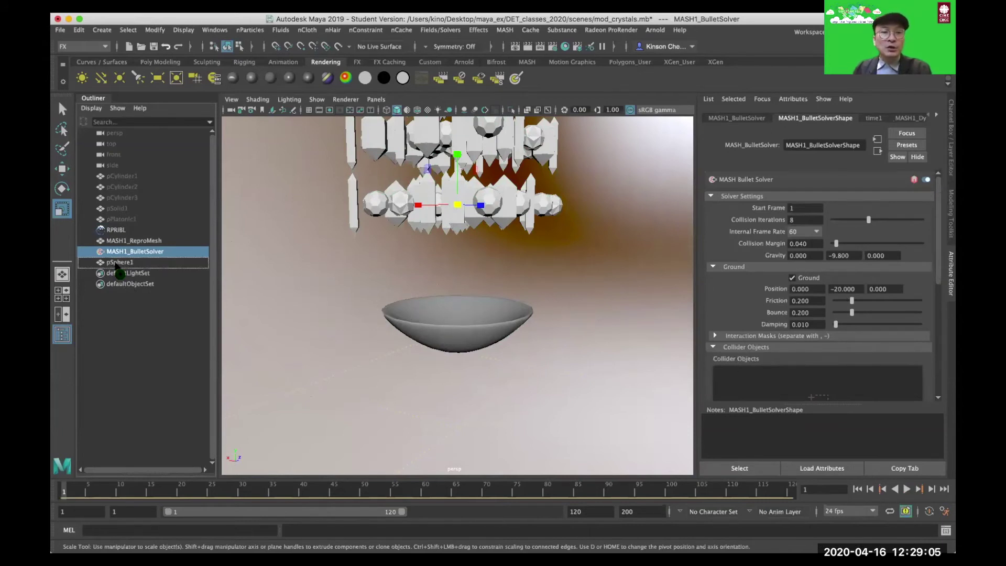
left_click_drag(780, 382, 781, 381)
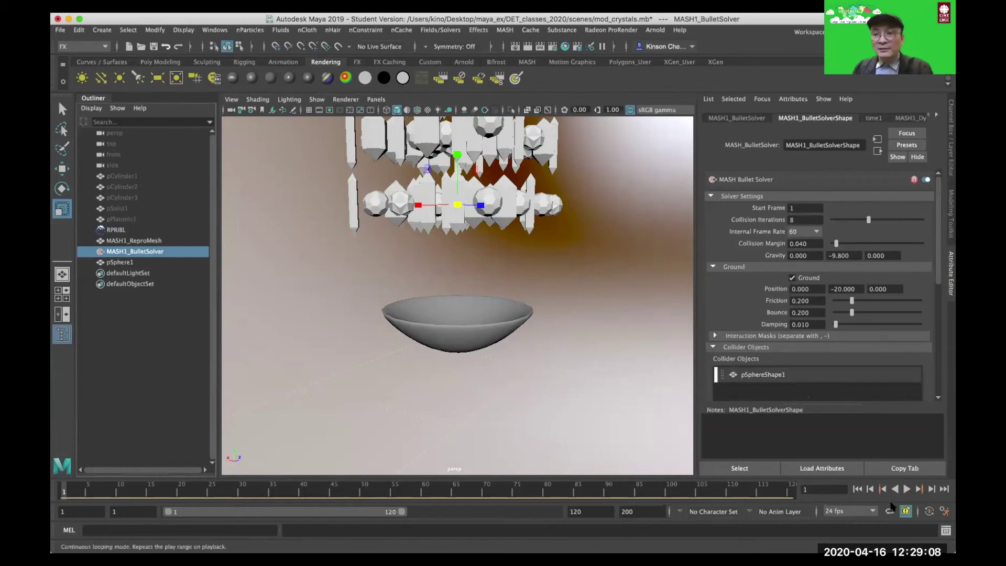
Play the simulation to check how the crystals land in the bowl collider, stop it and rewind to frame 1.
left_click(907, 488)
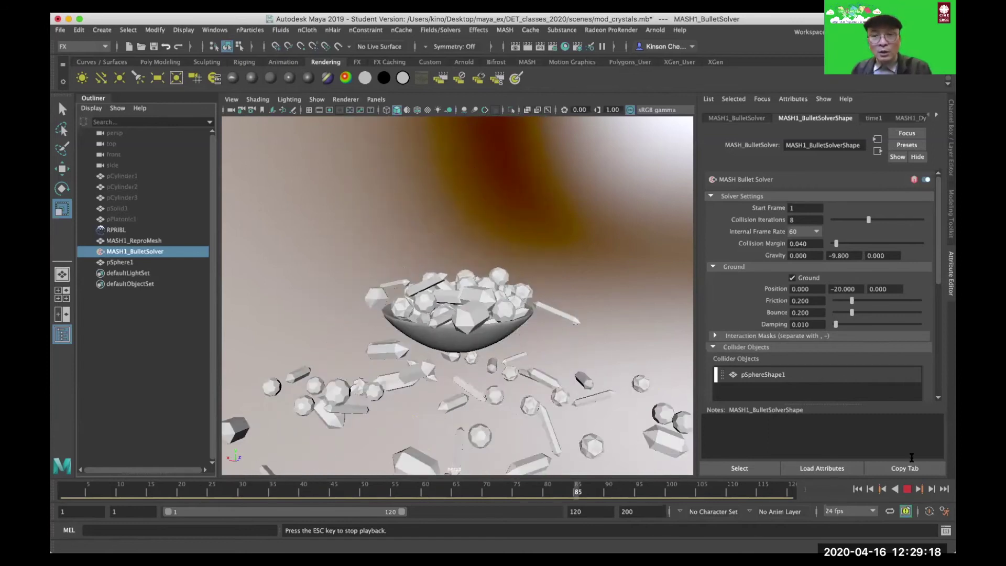
left_click(907, 489)
left_click(857, 489)
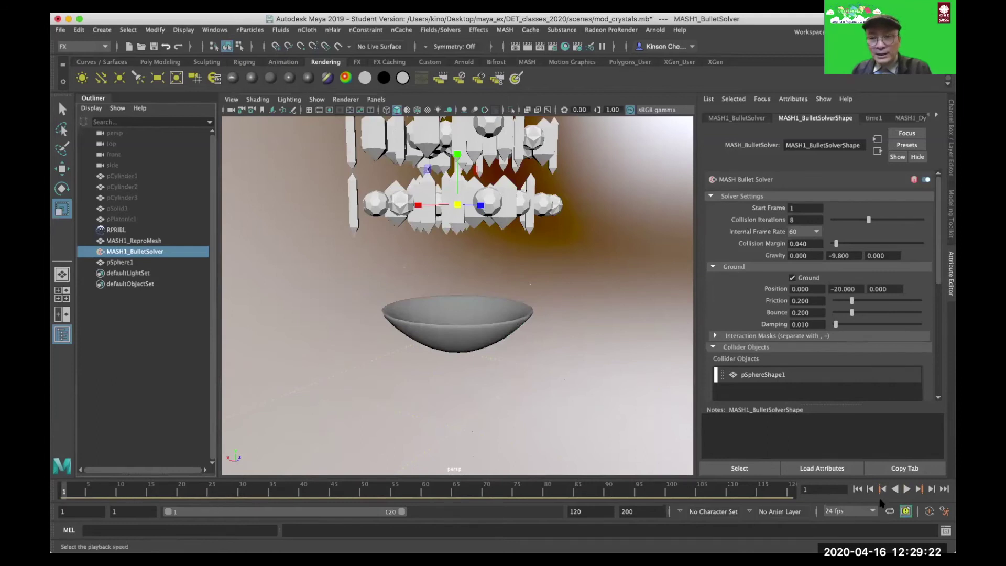
Run the simulation past the first impact, return to frame 35, center the bowl's pivot and key its rotation at 0 there.
left_click(906, 489)
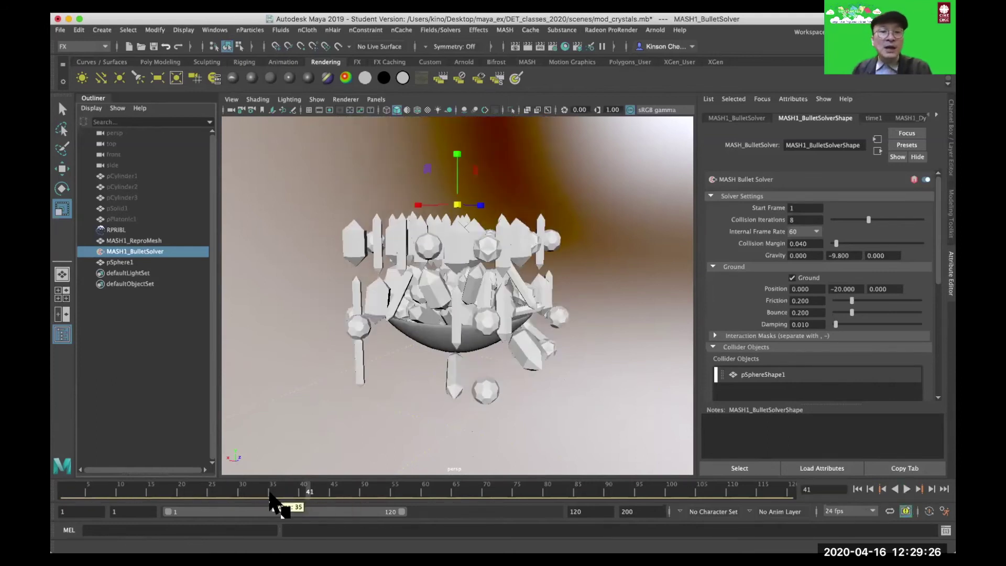
left_click(271, 493)
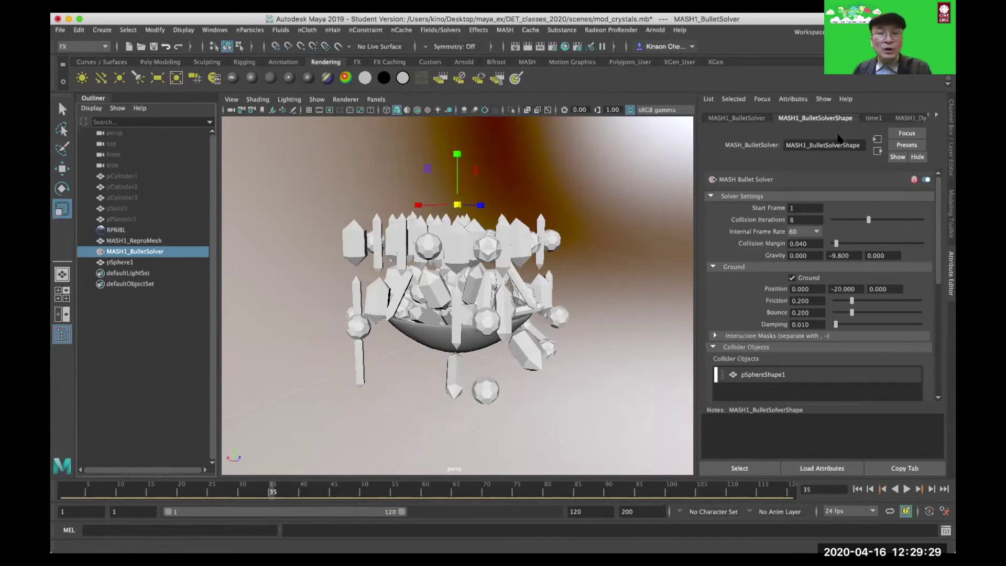
key("ctrl+a")
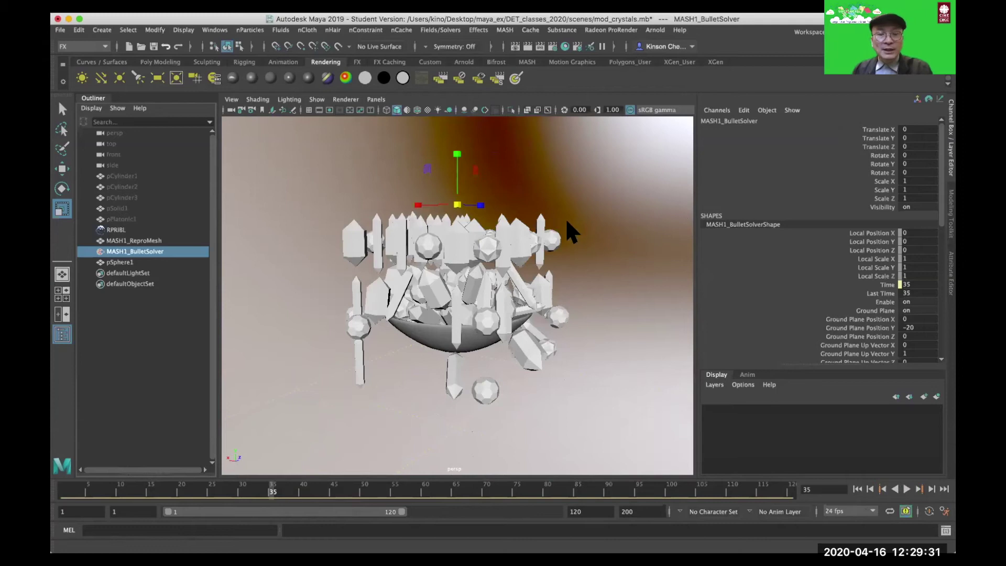
left_click(155, 30)
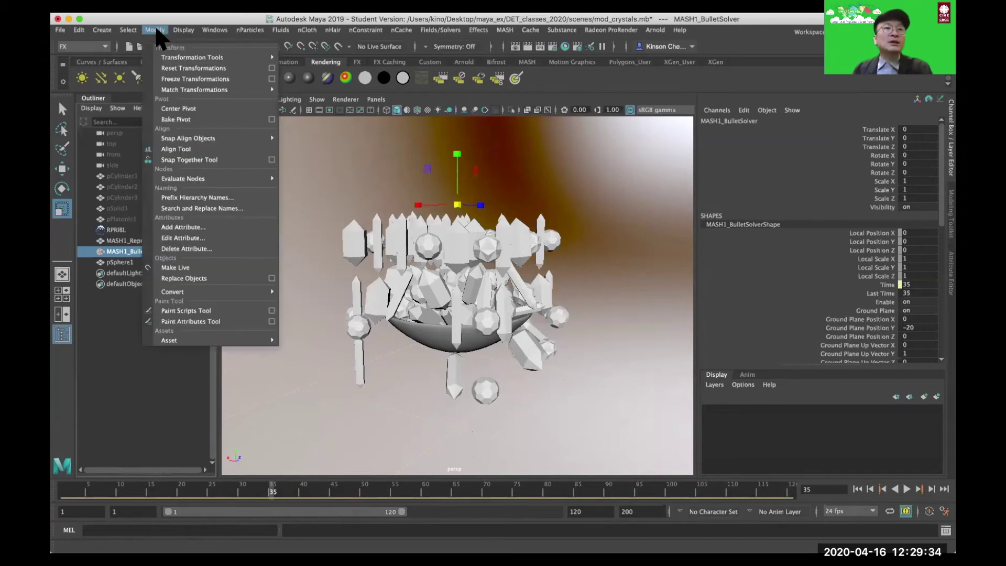
left_click(181, 108)
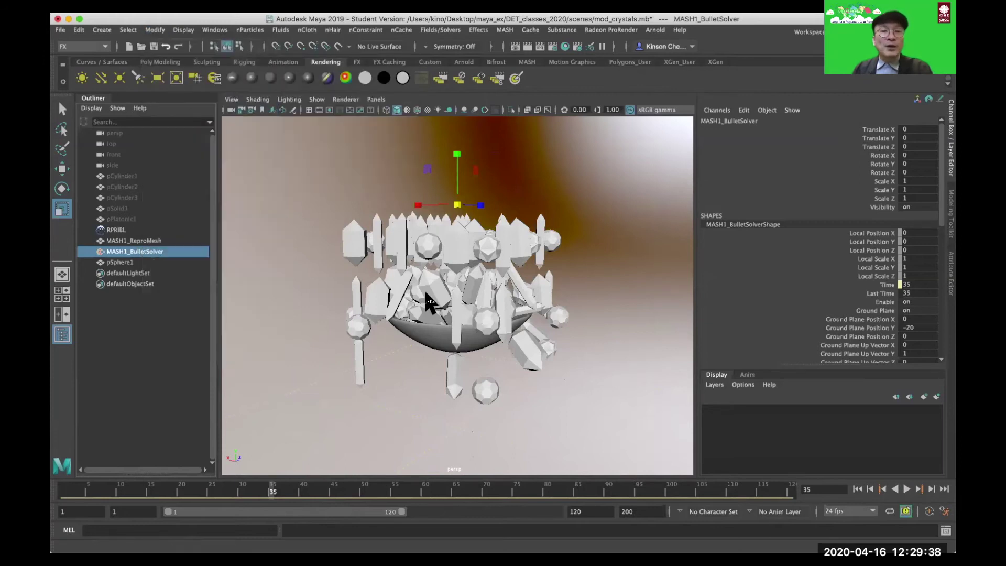
left_click(434, 341)
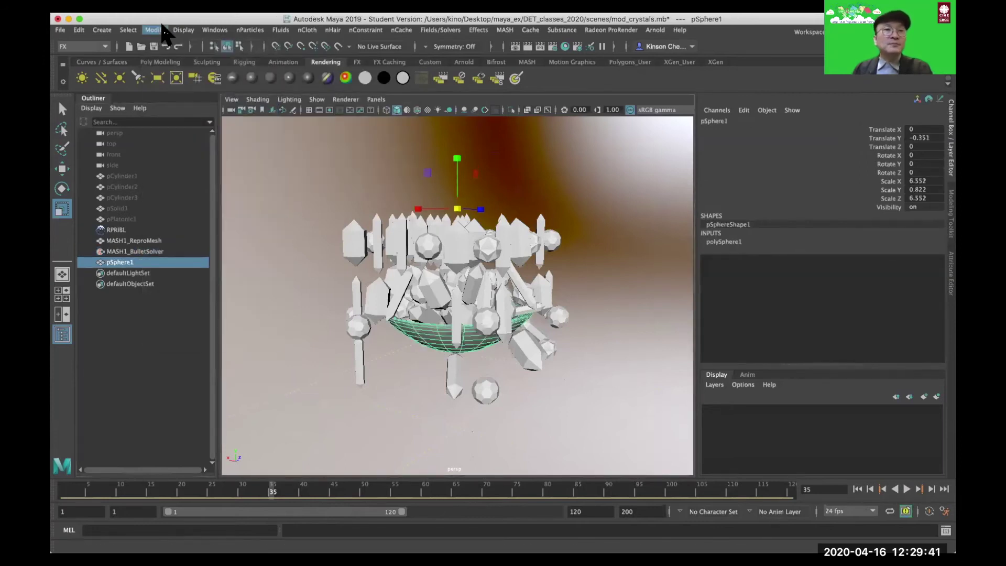
left_click(160, 30)
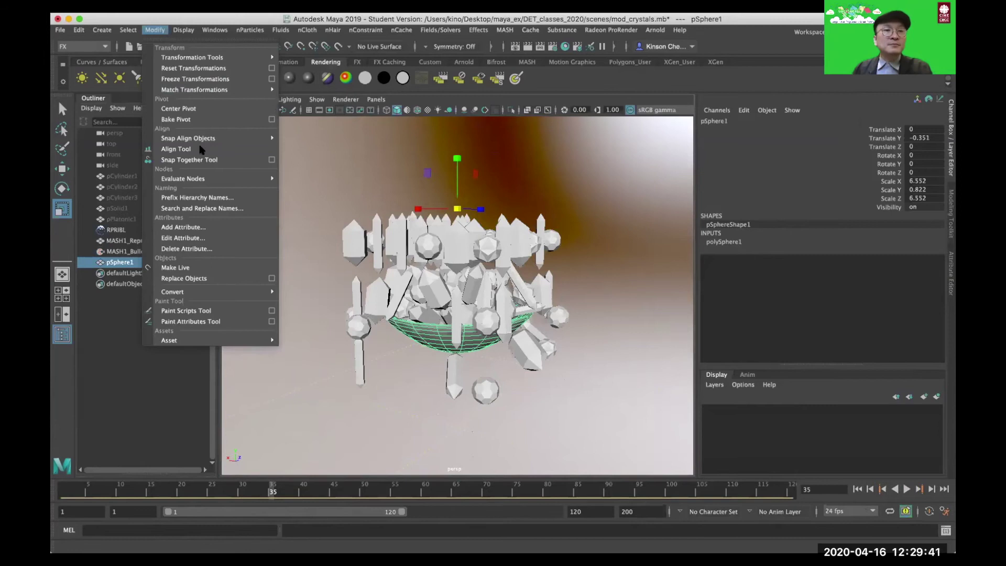
left_click(201, 110)
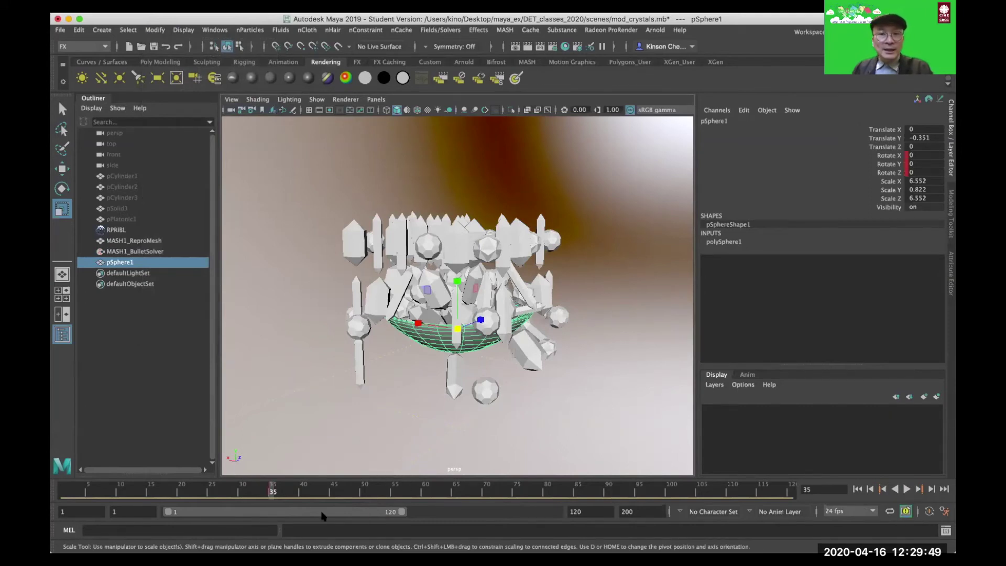
Key freehand bowl rotations of about -3, 5, 7 at frame 50, -6, -8, -1 at frame 65 and -14, -9, 5 at frame 86.
left_click(364, 497)
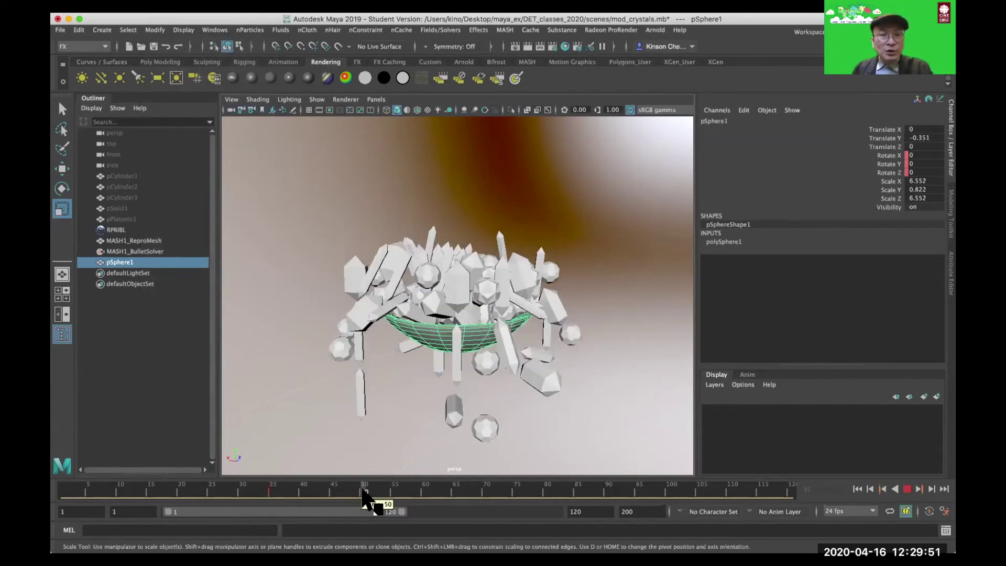
key("e")
left_click_drag(466, 317, 476, 371)
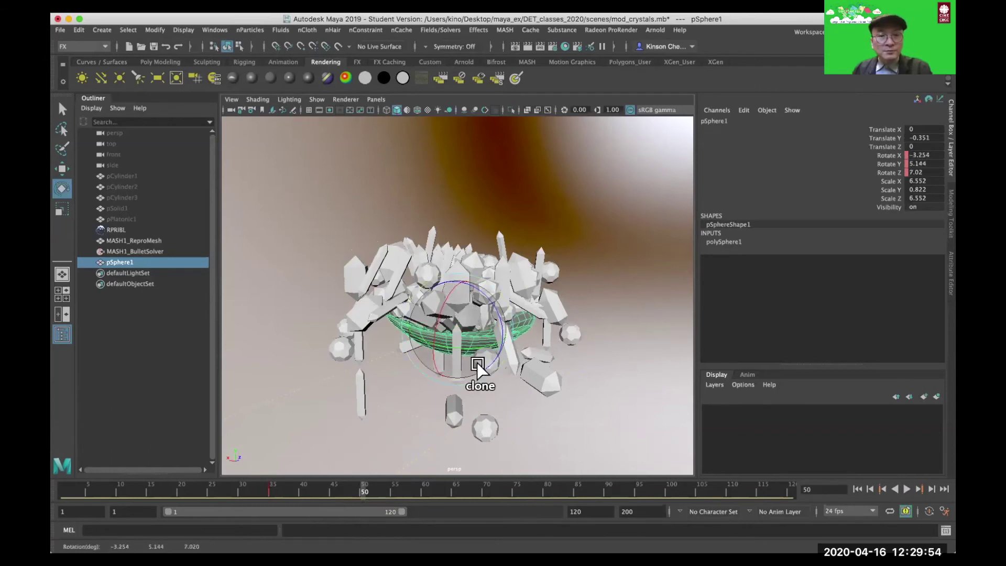
left_click(456, 496)
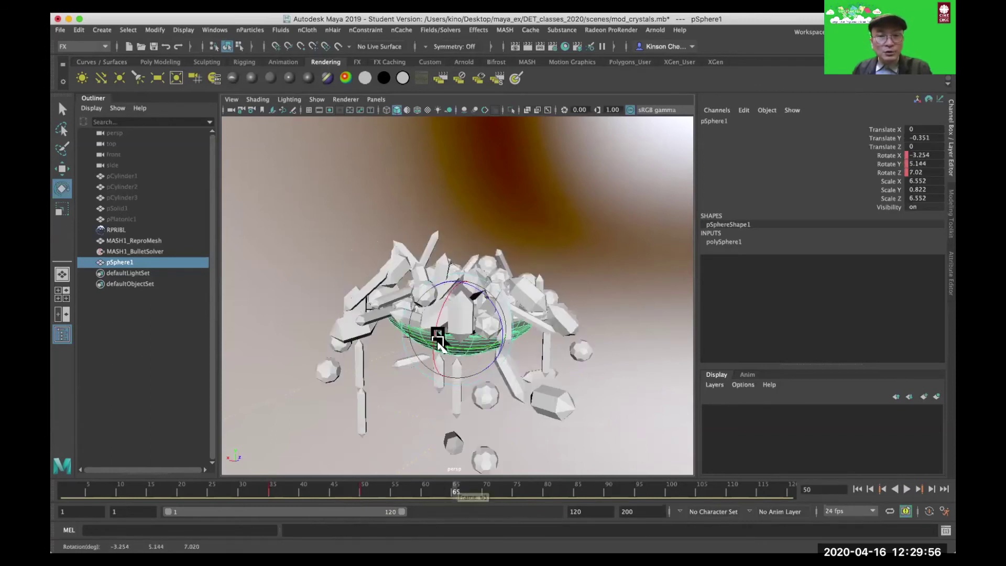
mouse_move(438, 336)
left_mouse_down()
mouse_move(432, 317)
mouse_move(456, 315)
mouse_move(447, 314)
mouse_move(451, 326)
left_mouse_up()
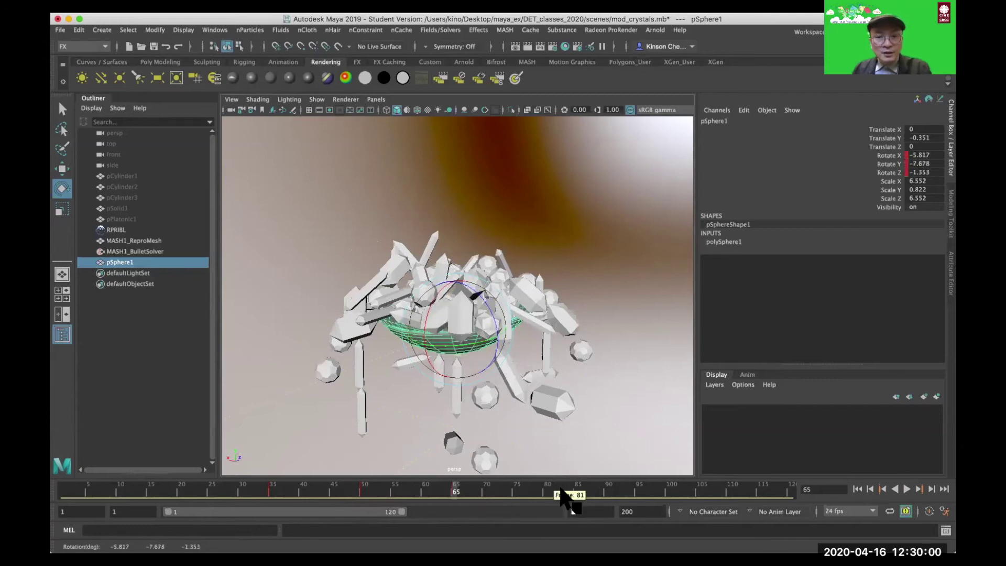
left_click(583, 492)
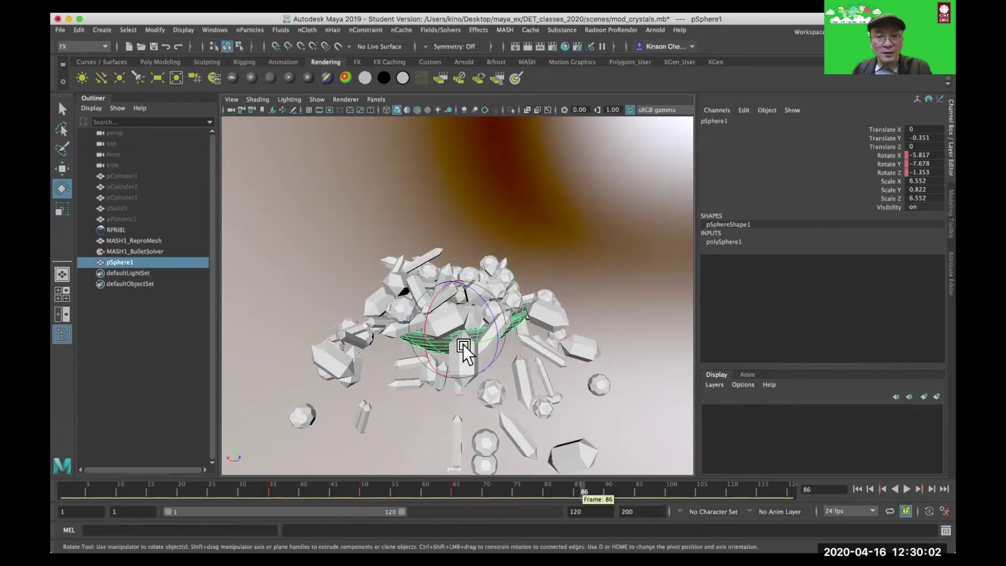
left_click_drag(457, 336, 487, 379)
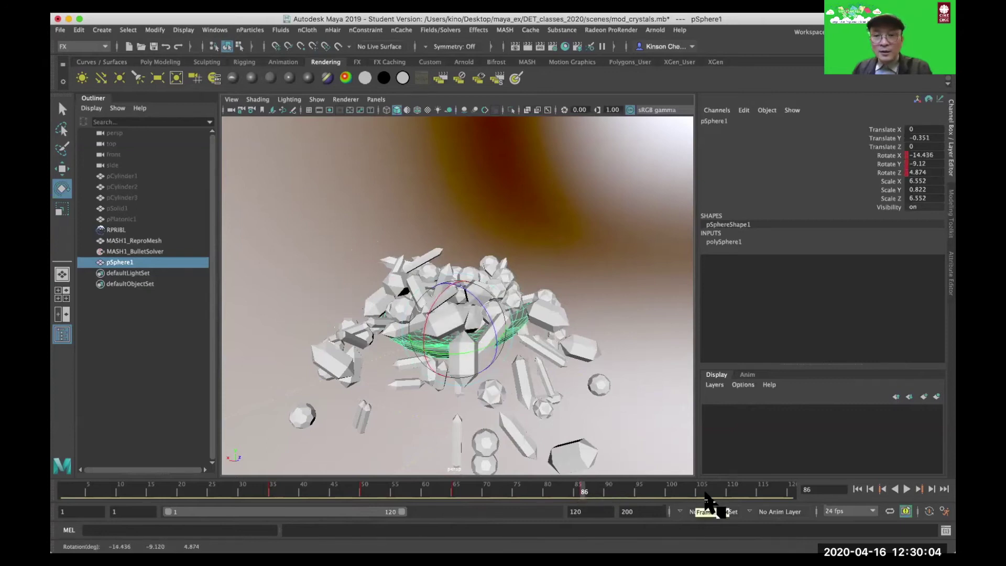
Advance the simulation to frame 110, set the bowl's Rotate X, Y and Z to 0 and key those channels.
key("alt+v")
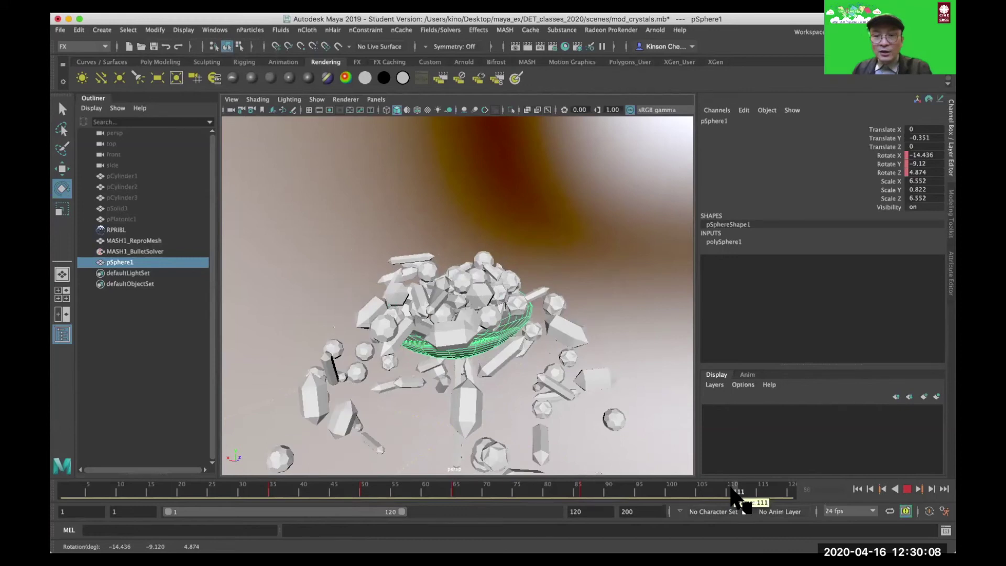
key("alt+v")
left_click_drag(932, 155, 932, 169)
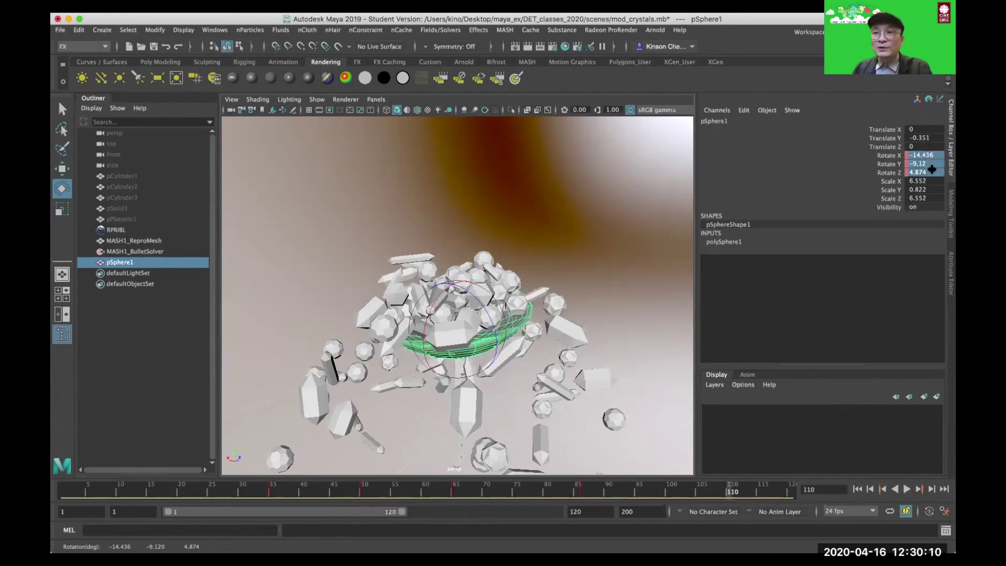
key("Return")
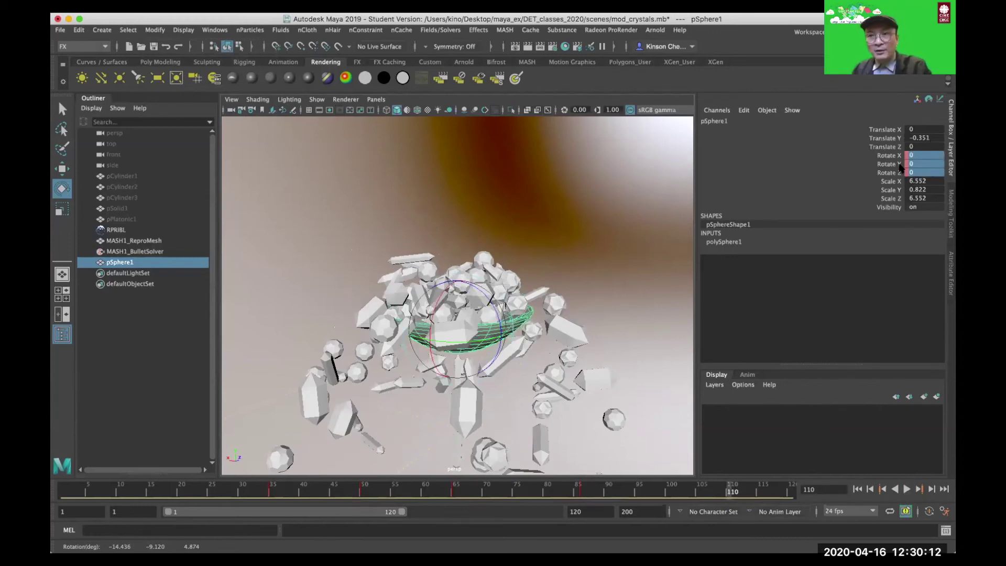
left_click_drag(894, 157, 894, 169)
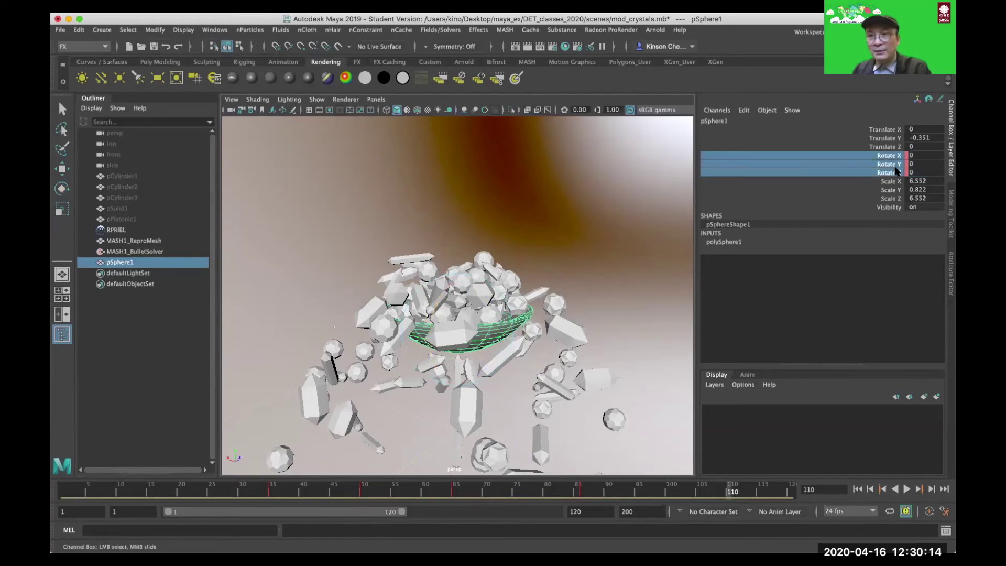
right_click(895, 172)
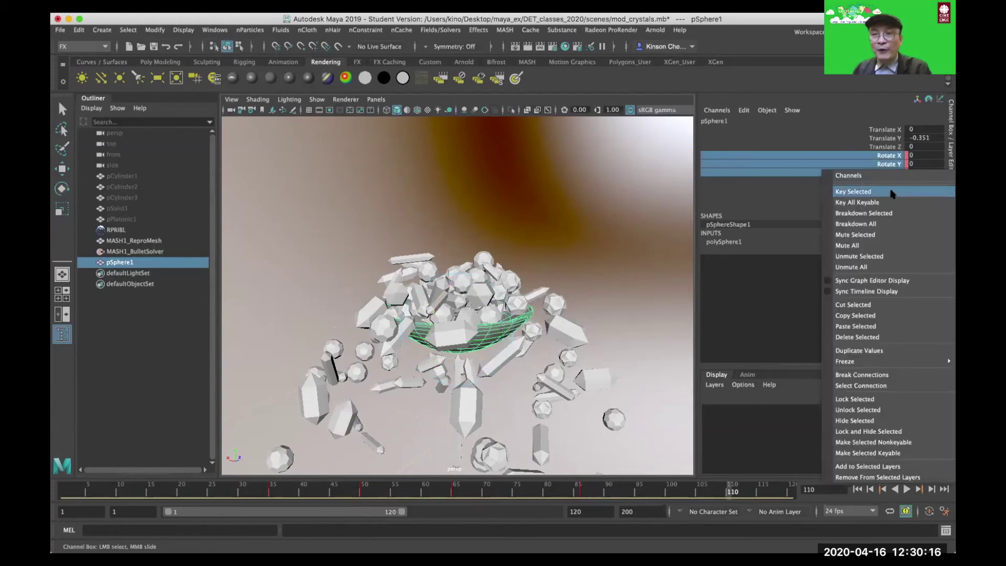
left_click(892, 193)
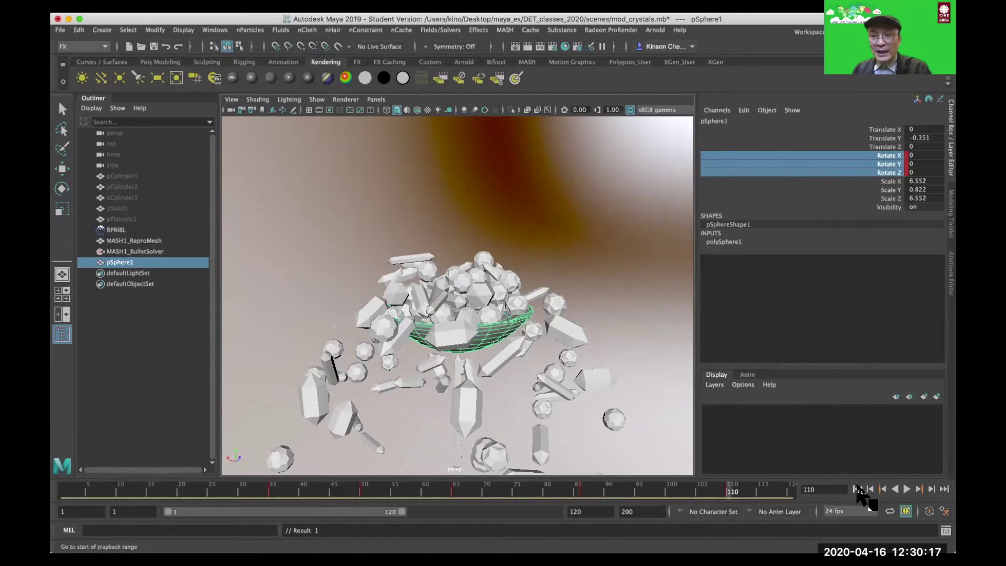
Play the simulation to check how the rocking bowl shakes the crystals, stop it and rewind to frame 1.
left_click(906, 488)
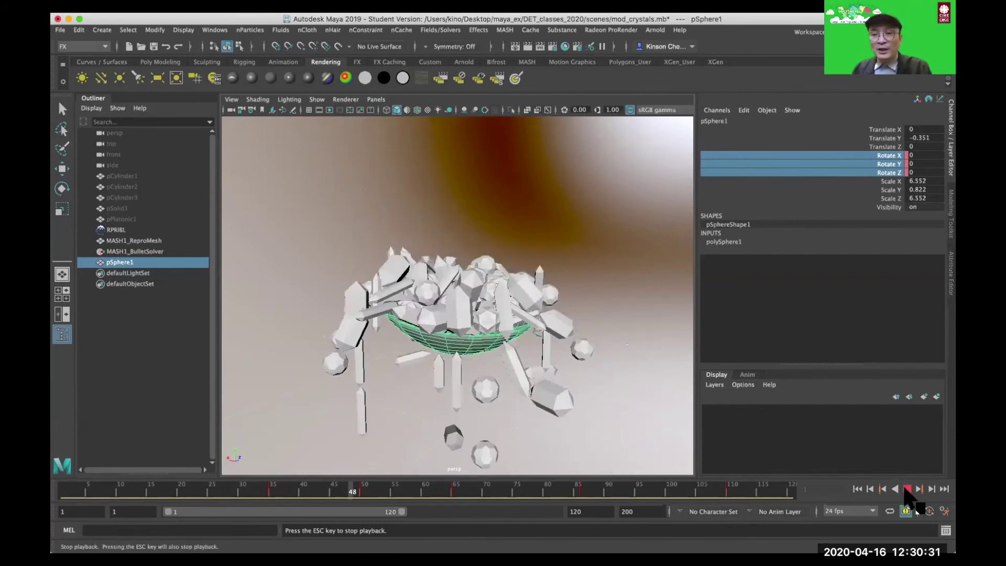
key("Escape")
key("alt+shift+v")
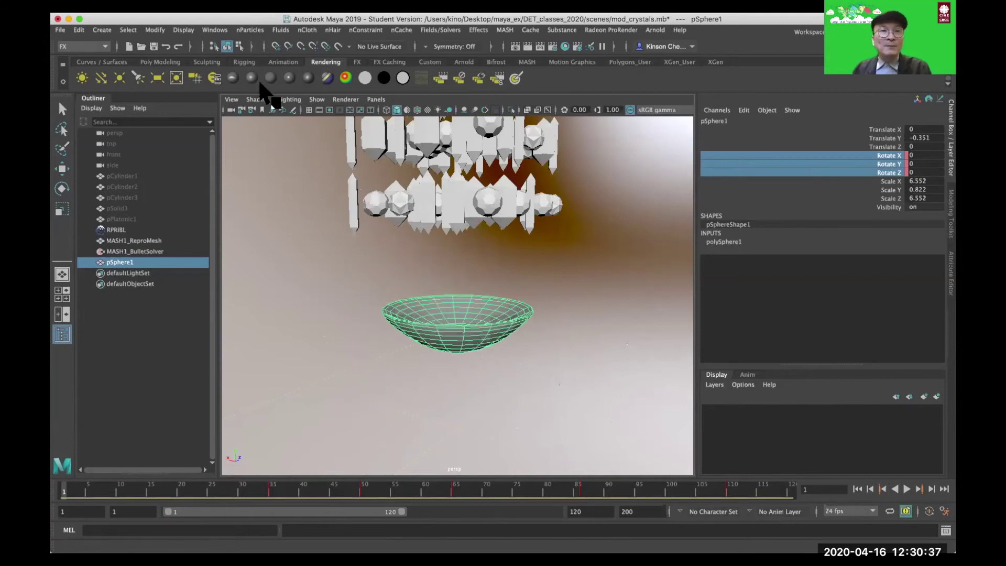
Create a polygon plane and lower it along Y to about -14, just beneath the bowl.
left_click(148, 31)
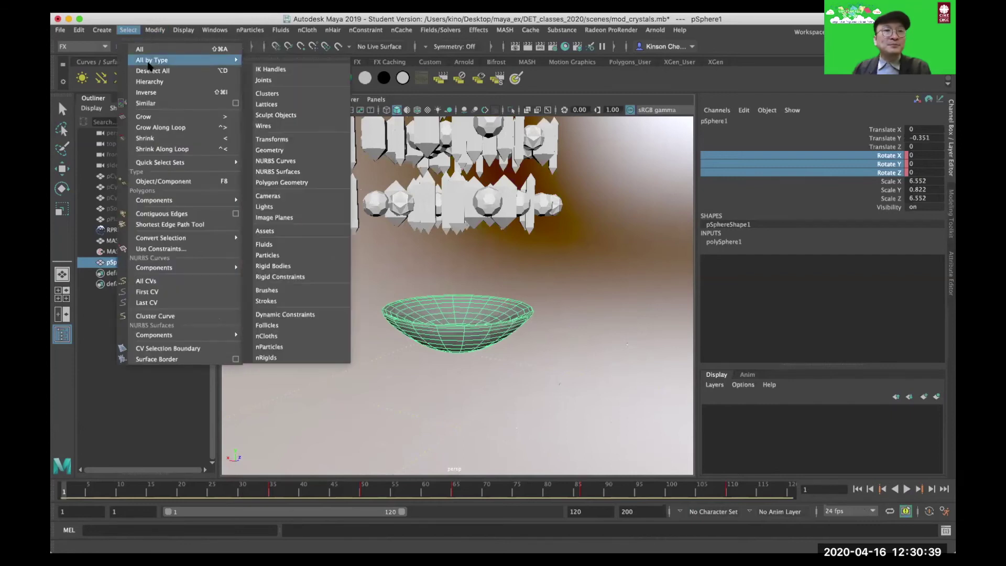
mouse_move(105, 30)
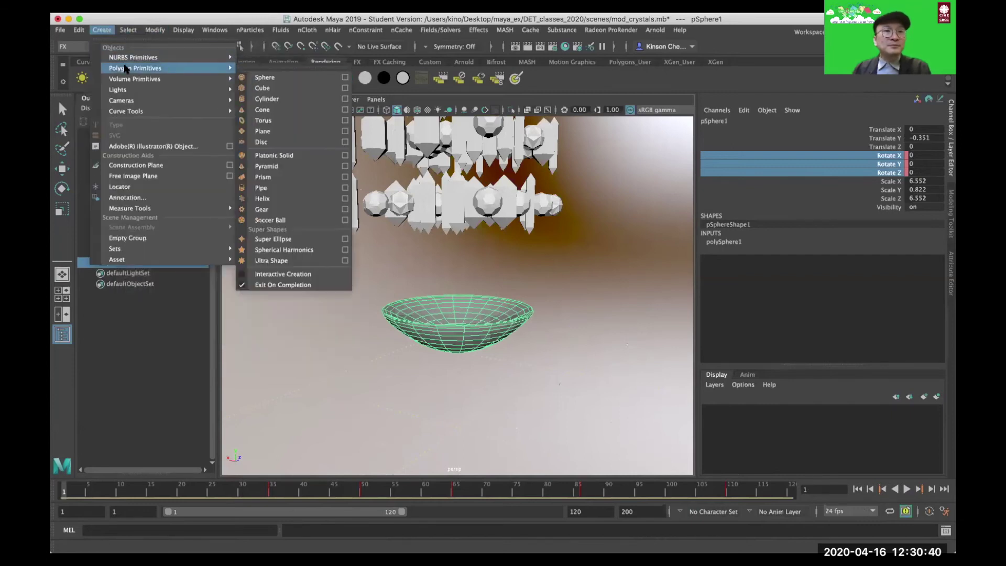
mouse_move(130, 58)
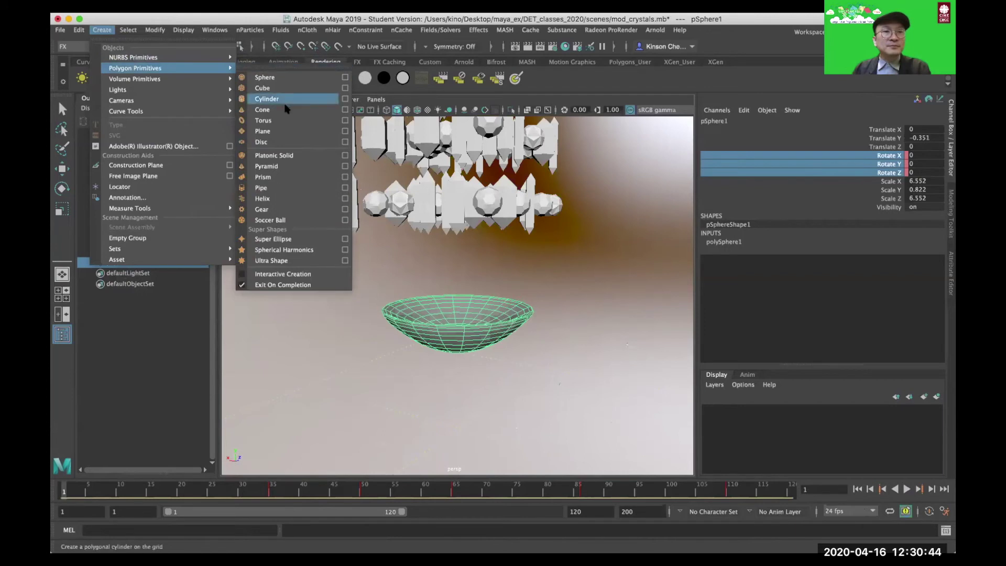
left_click(283, 131)
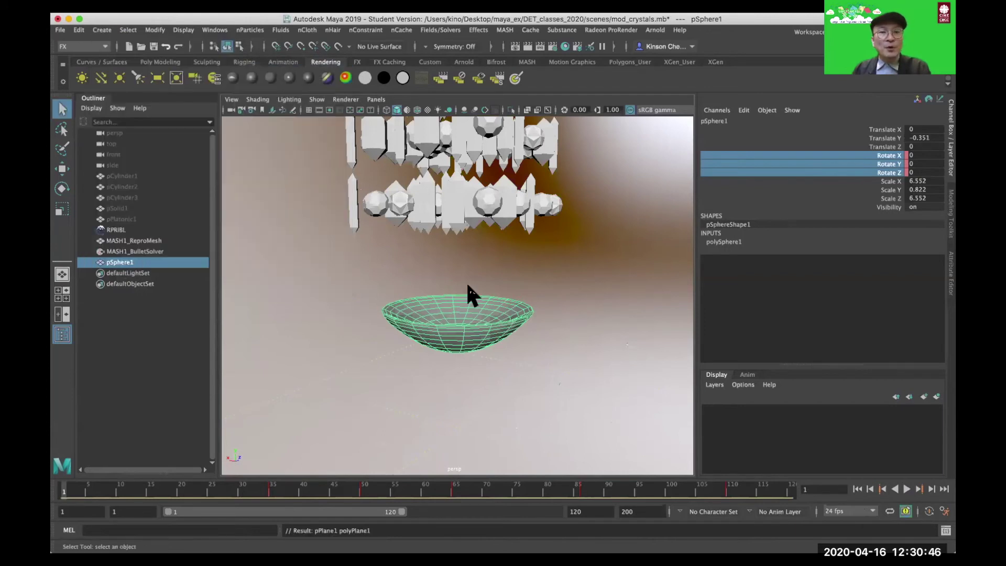
key("w")
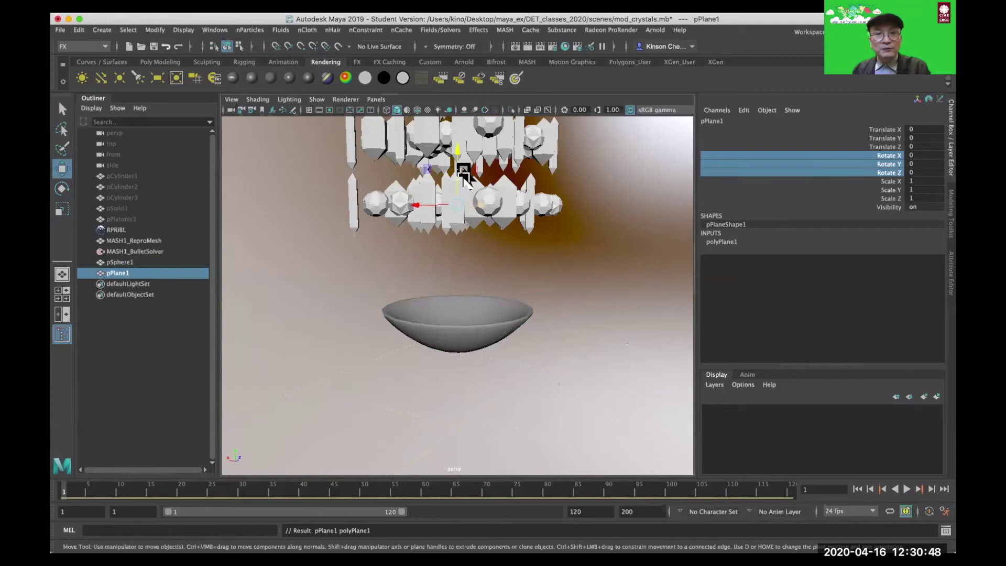
left_click_drag(455, 156, 479, 332)
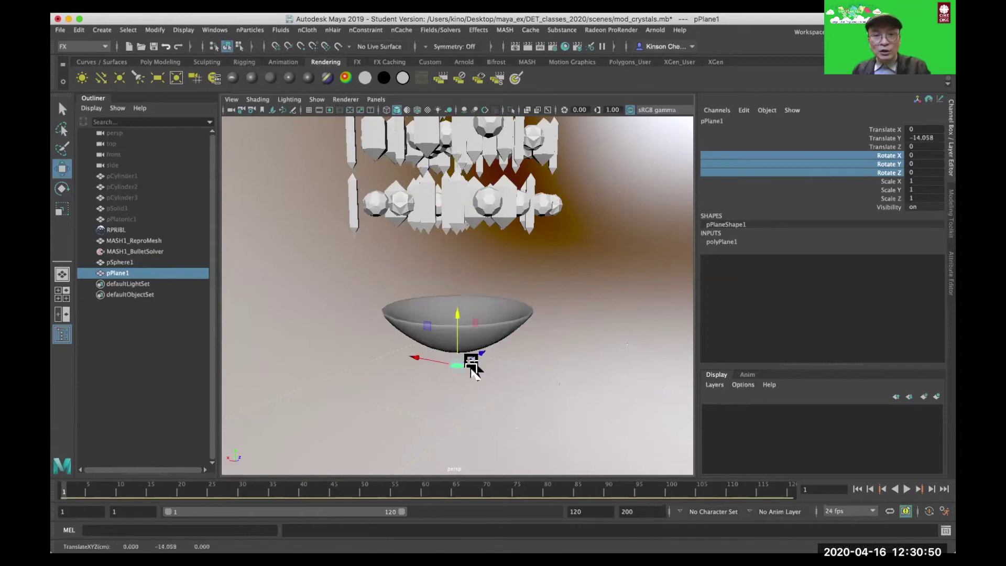
Scale the plane uniformly to about 37.4 as a floor and lower it along Y to about -18.9.
key("r")
left_click_drag(459, 369, 747, 335)
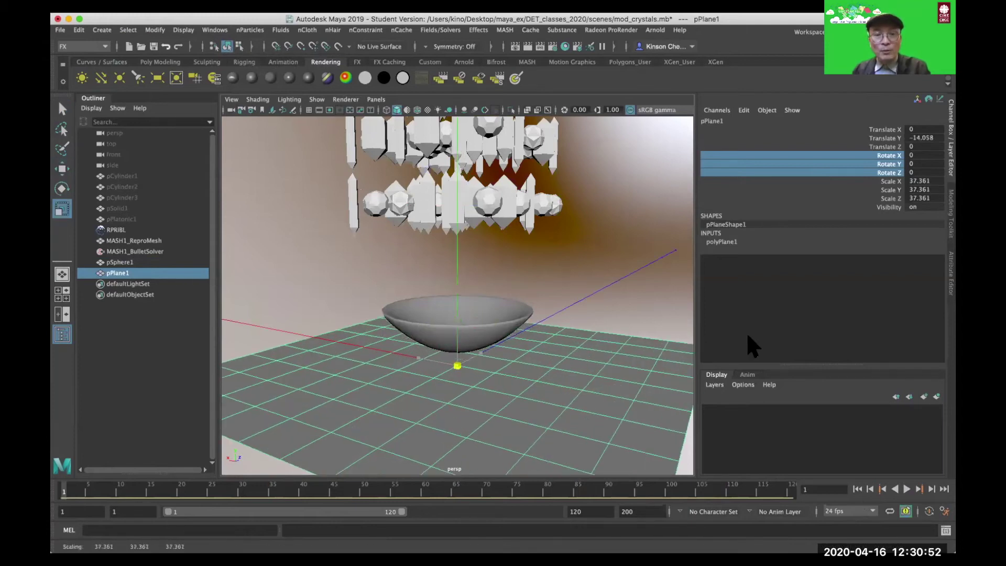
key("w")
left_click_drag(459, 328, 523, 356)
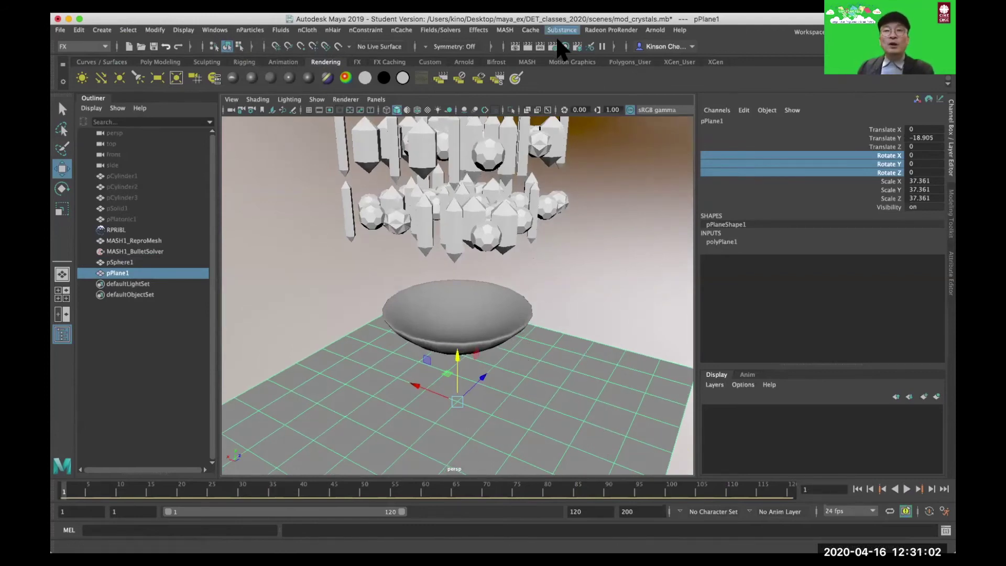
Import the Fabric Matte Solid Beige material from the Fabric category of the Radeon ProRender Material Library.
left_click(611, 29)
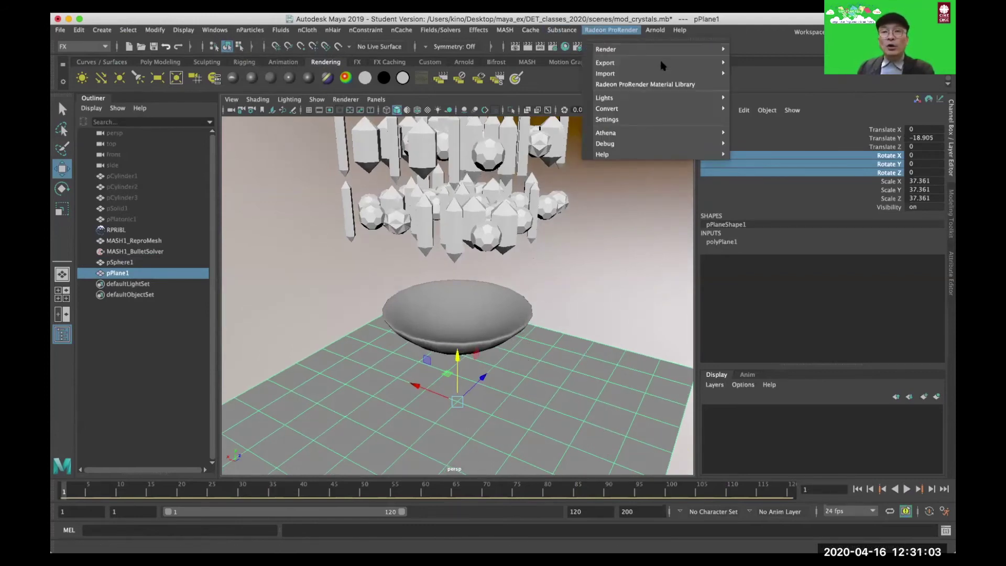
left_click(676, 85)
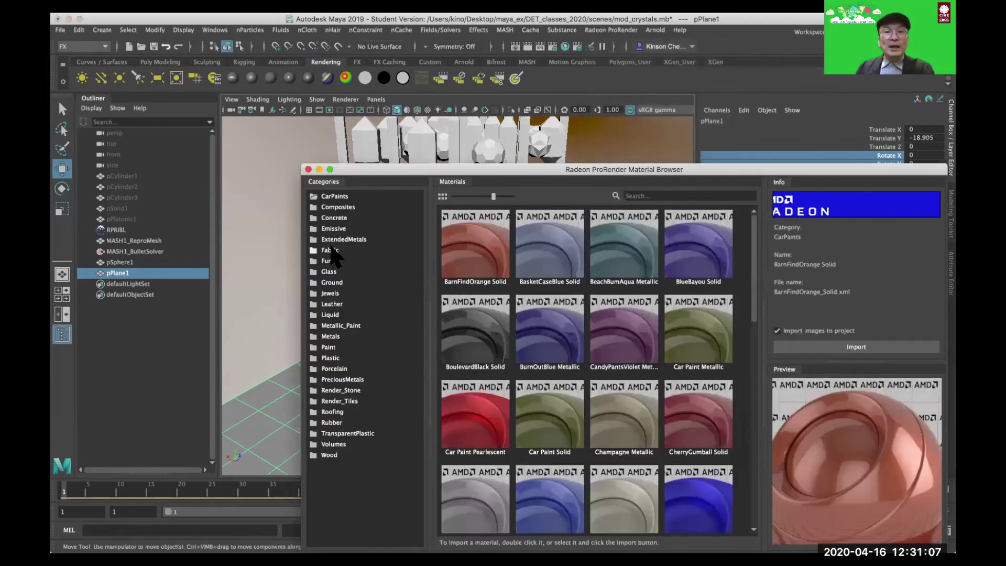
left_click(330, 250)
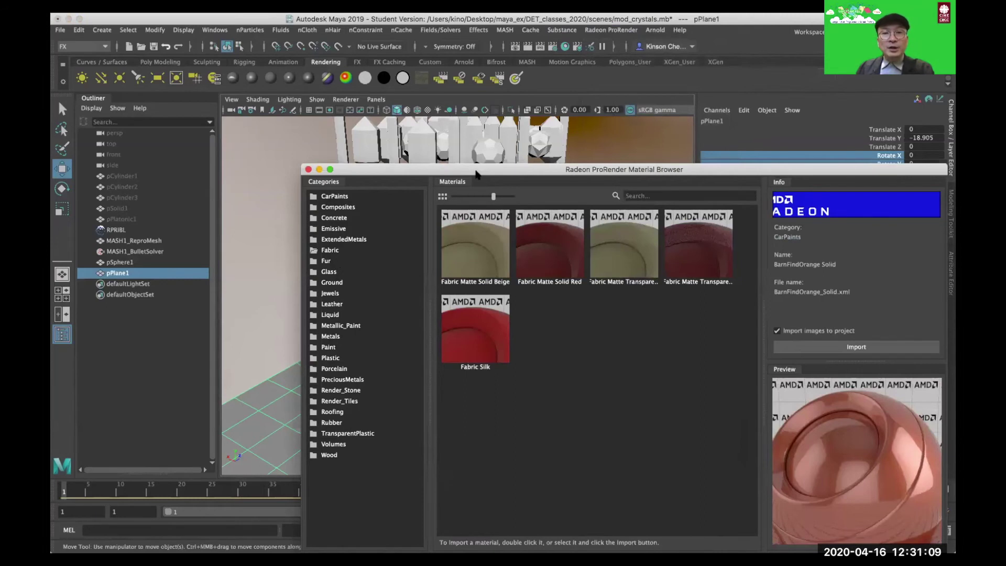
left_click_drag(477, 173, 641, 172)
left_click_drag(503, 285, 495, 342)
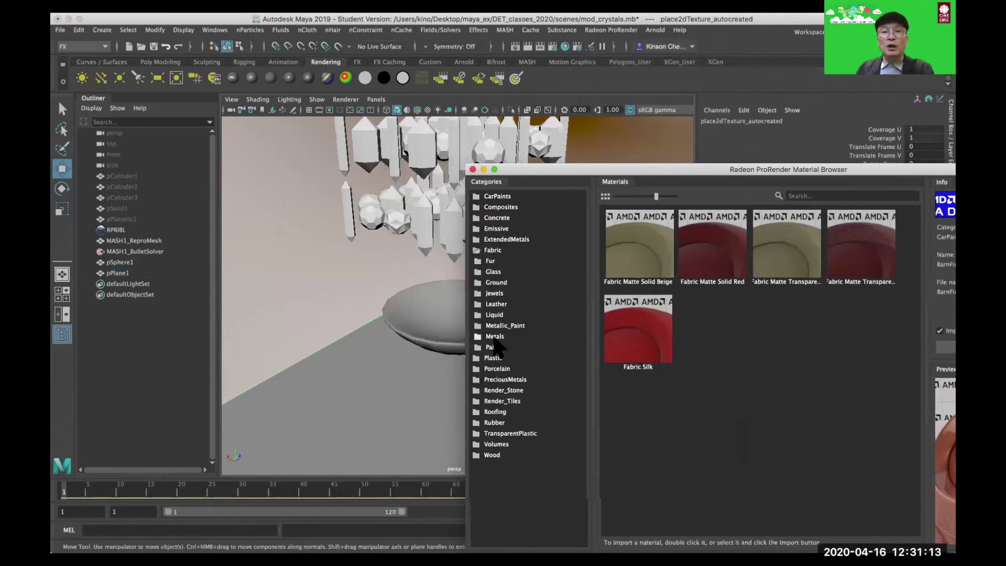
Import the Brass Polished material from the Metals category and close the material library.
left_click(493, 337)
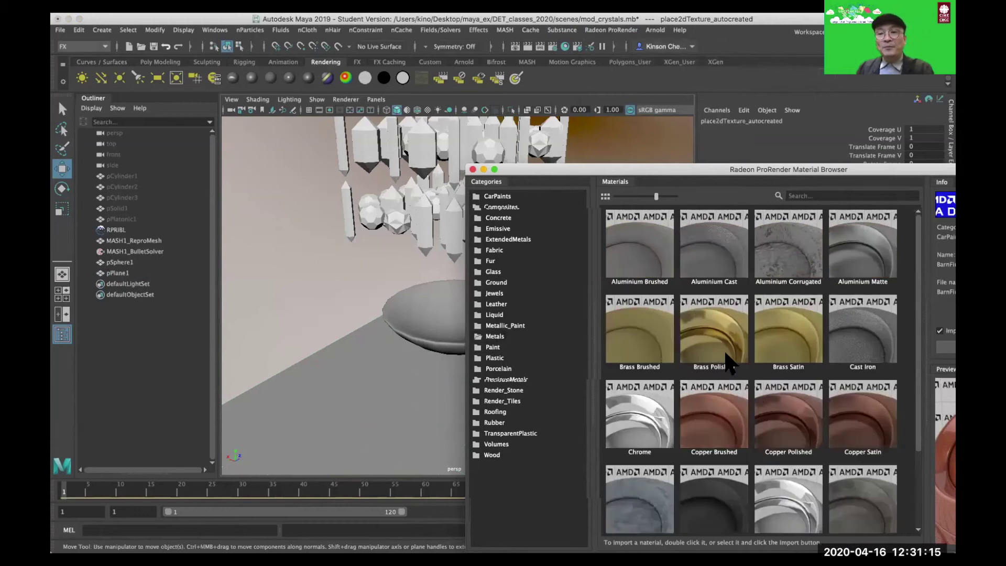
double_click(720, 336)
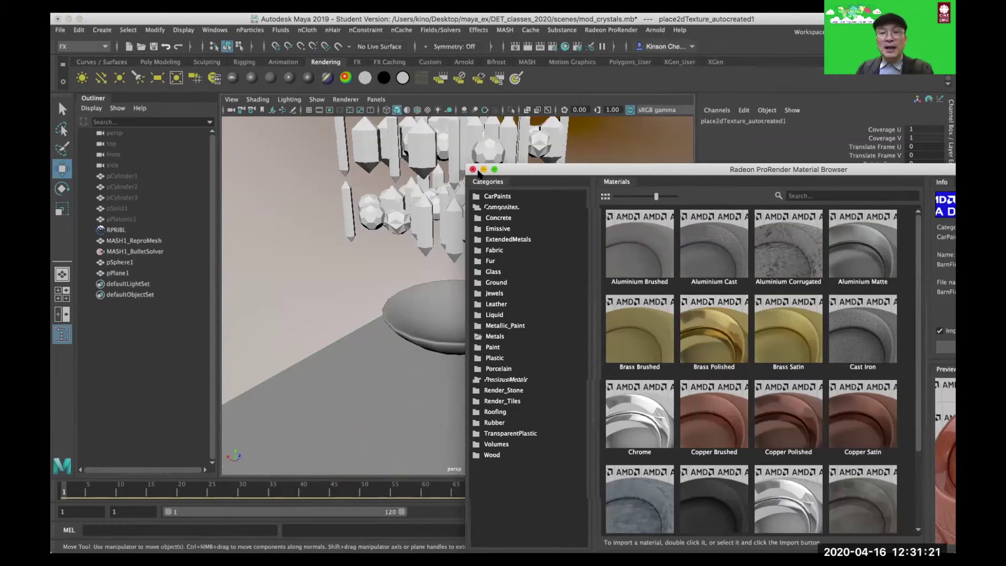
left_click(472, 170)
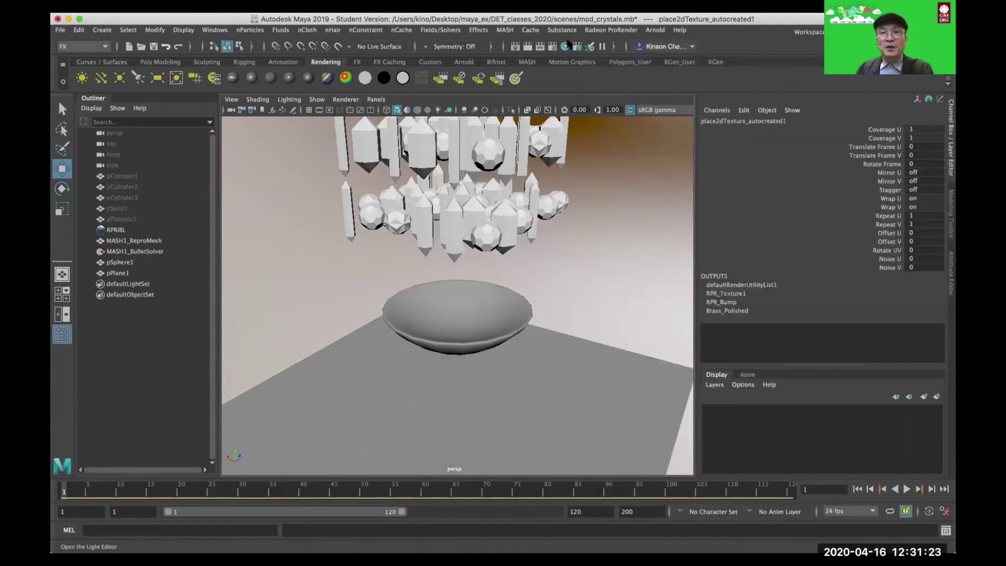
Assign the Fabric_Matte_Solid_Beige material to the floor plane through Hypershade.
left_click(565, 46)
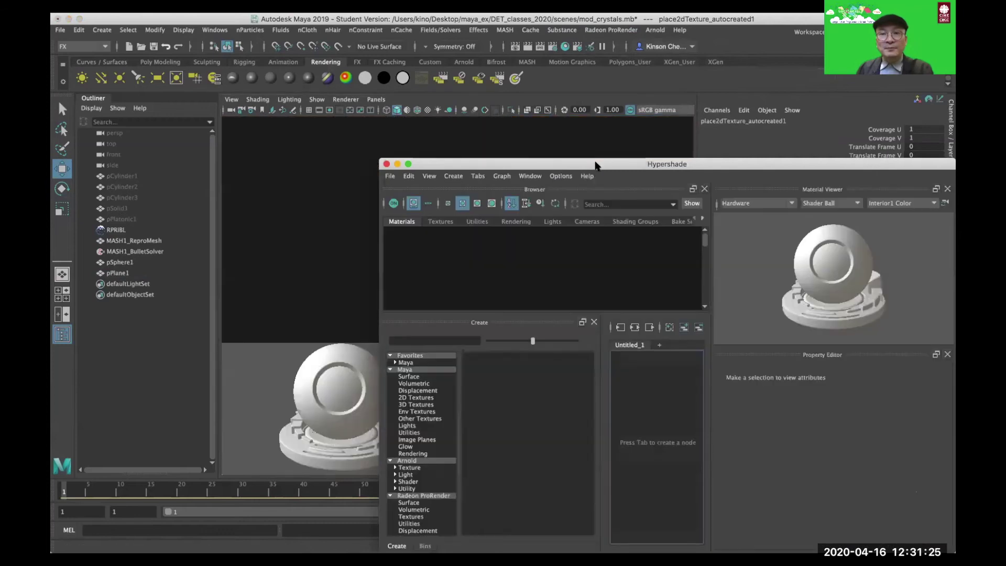
left_click_drag(597, 167, 699, 136)
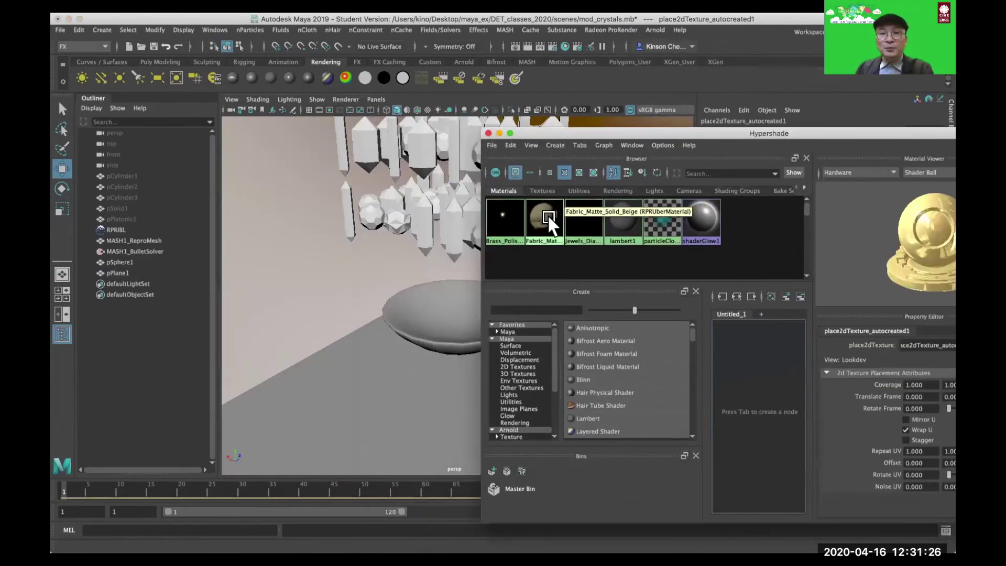
left_click_drag(617, 135, 701, 150)
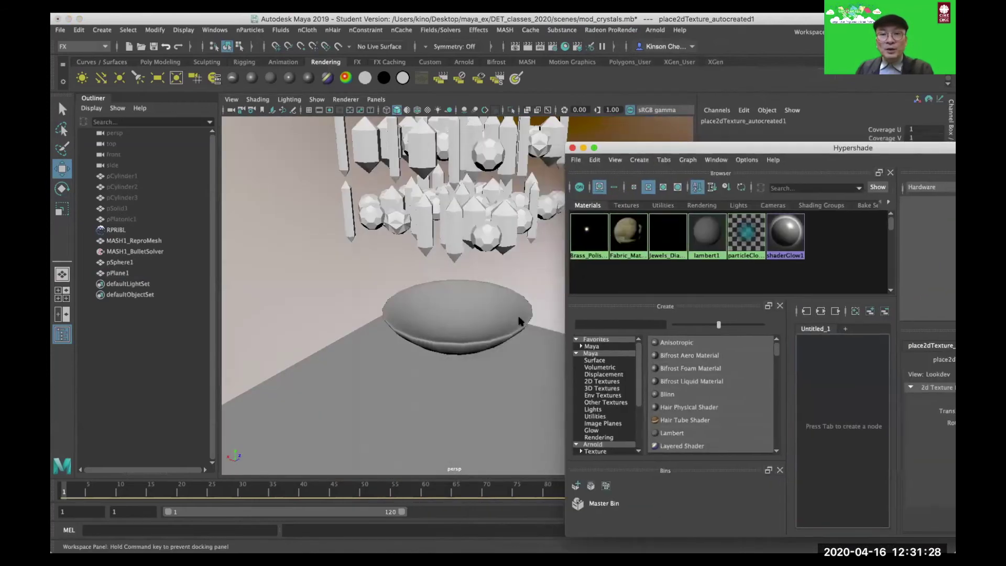
left_click(524, 346)
middle_click_drag(593, 245, 595, 250)
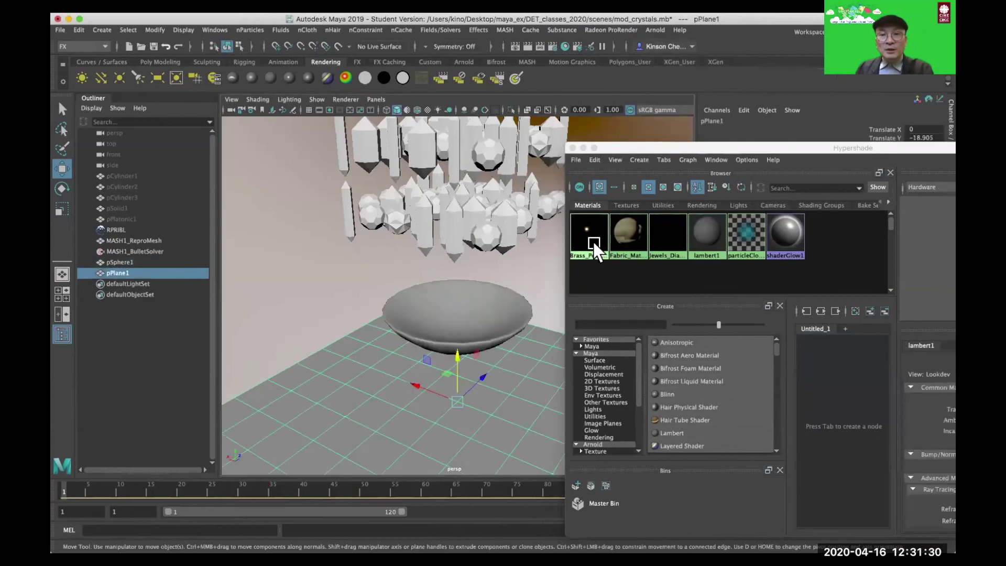
left_click(628, 234)
left_click(544, 373)
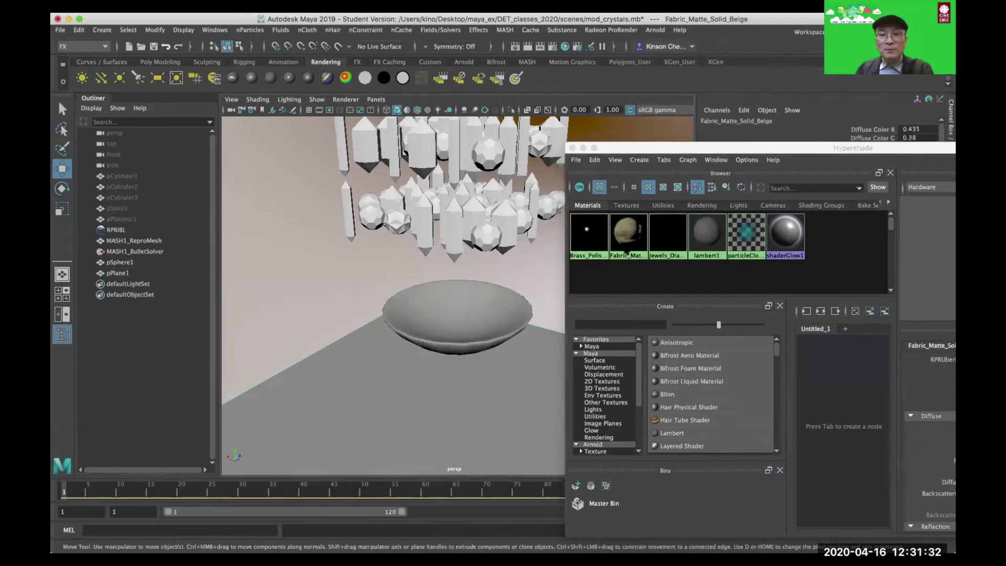
middle_click_drag(627, 237, 622, 246)
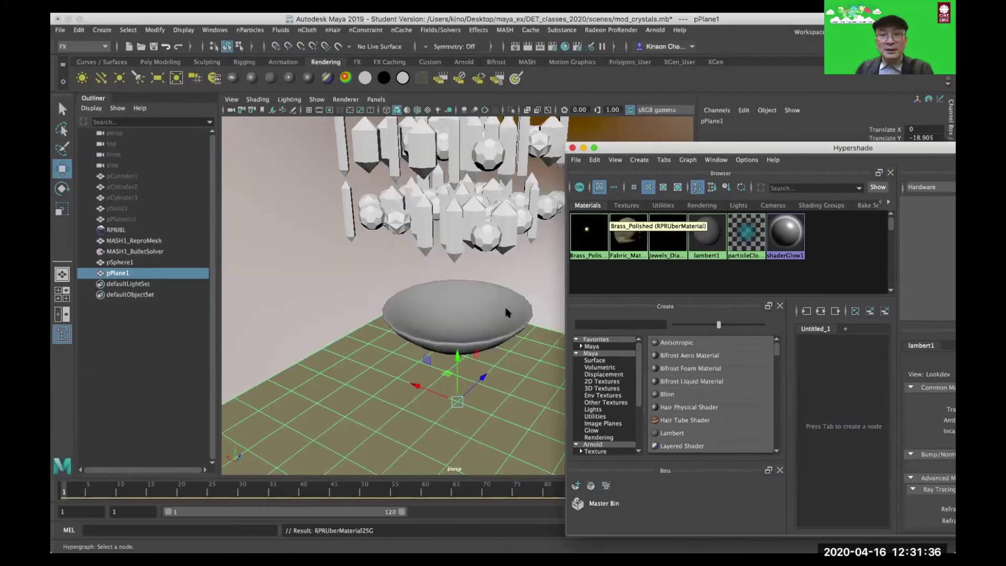
Assign the Brass_Polished material to the bowl and close Hypershade.
left_click(531, 296)
left_click(588, 250)
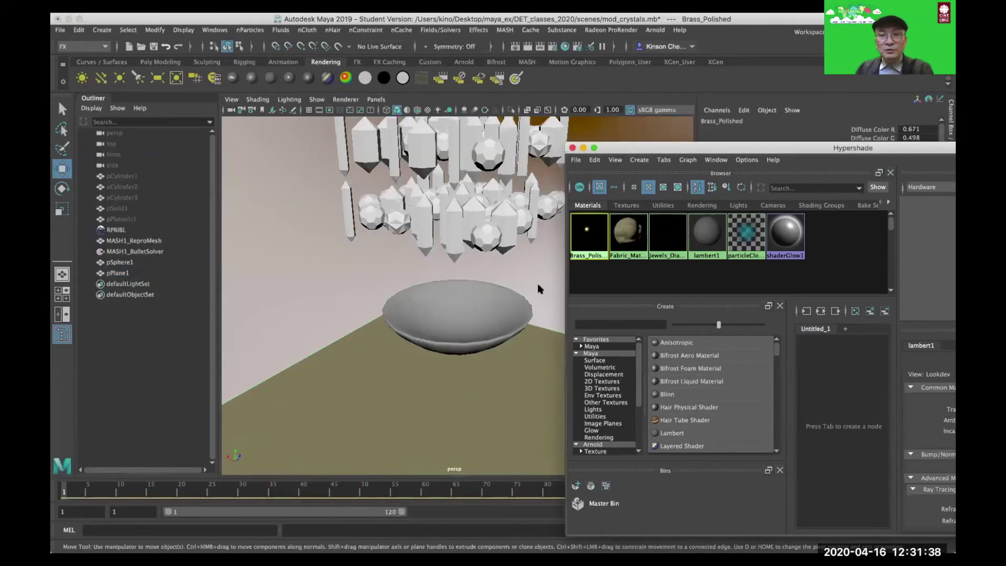
middle_click_drag(588, 249, 512, 299)
right_click(588, 249)
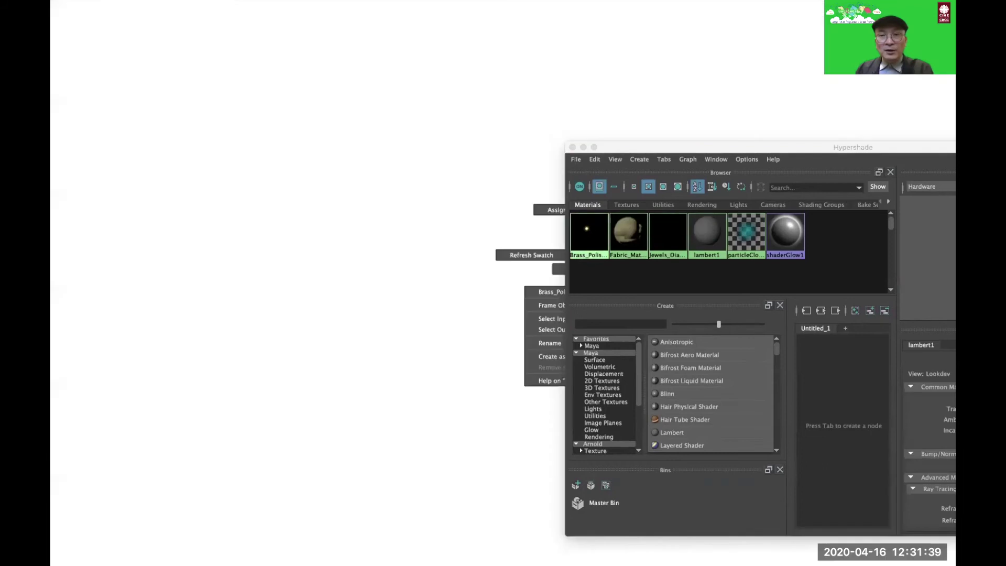
left_click(583, 176)
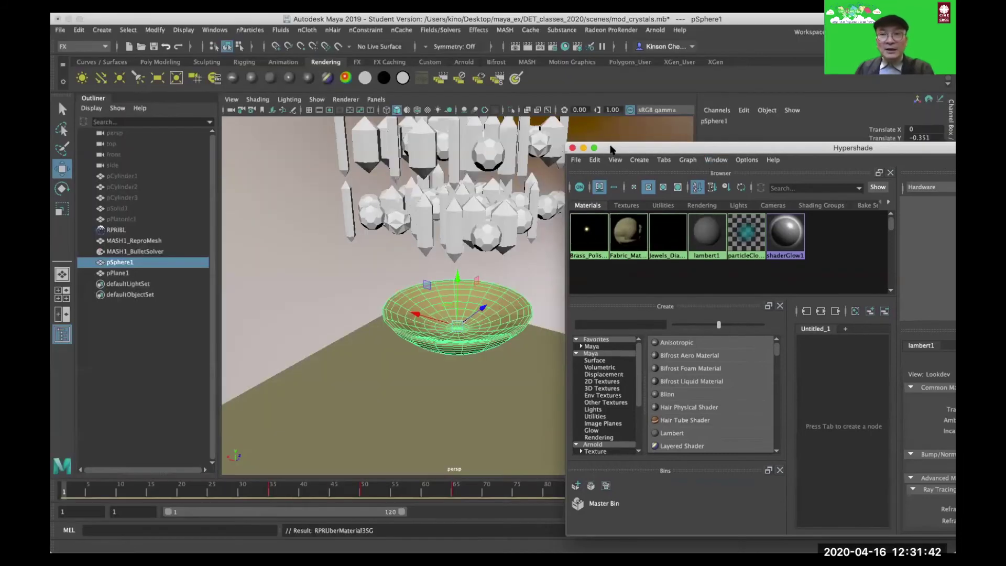
left_click(573, 148)
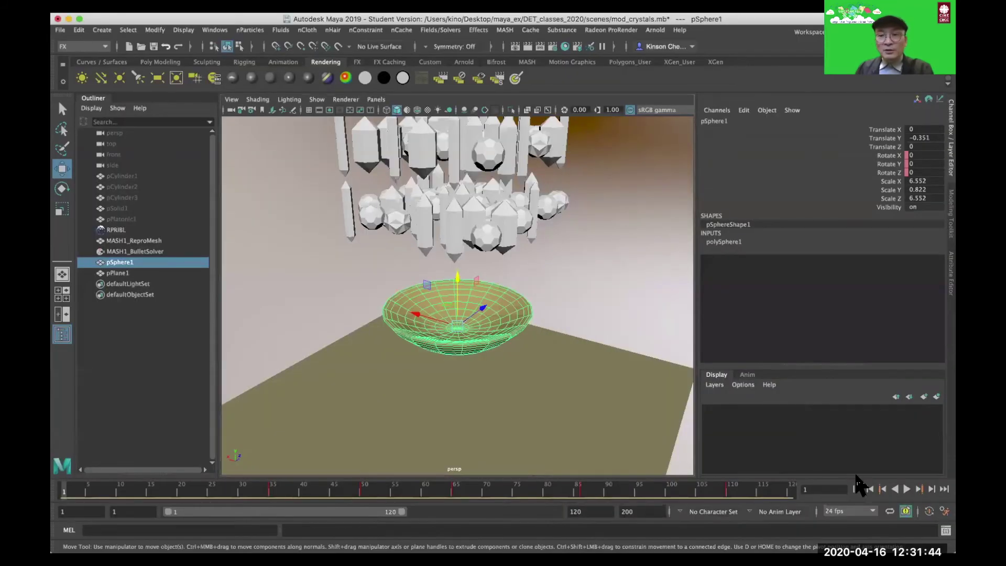
Play the simulation, stop it at frame 63 and render the crystals spilling from the bowl onto the floor with Radeon ProRender.
left_click(907, 488)
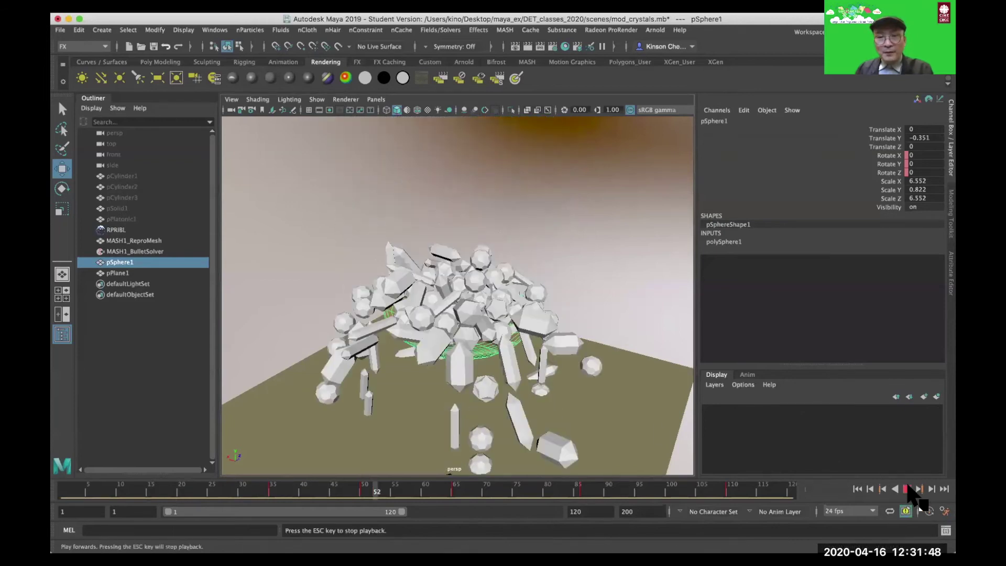
key("Escape")
left_click_drag(542, 385, 635, 325, "alt")
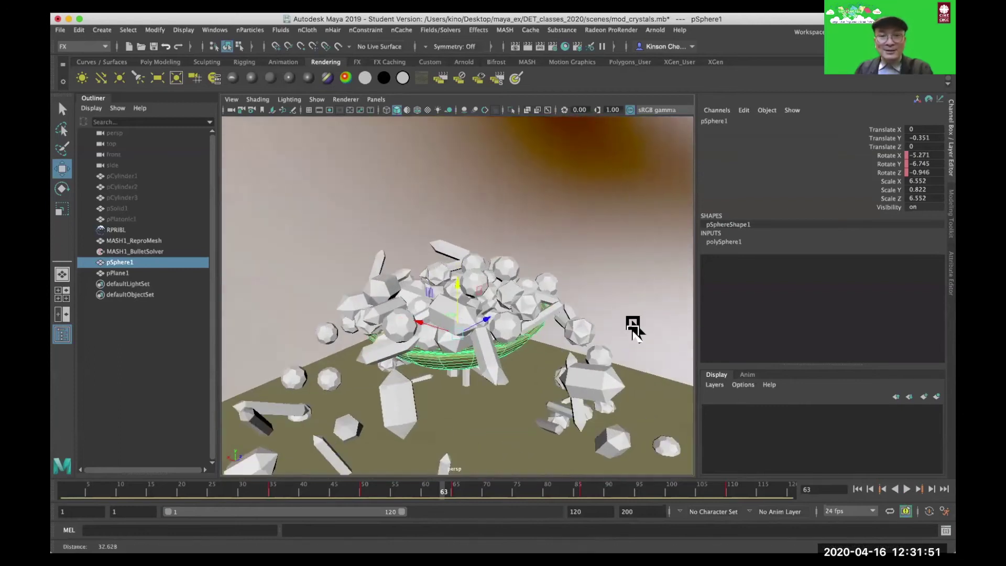
middle_click_drag(565, 328, 571, 210, "alt")
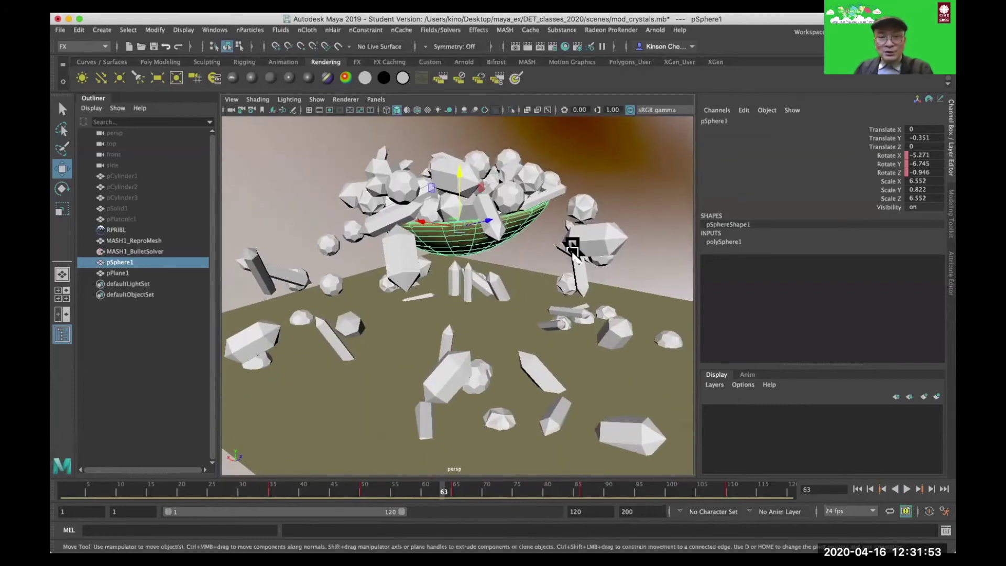
scroll(575, 247, "up", 3)
left_click(528, 46)
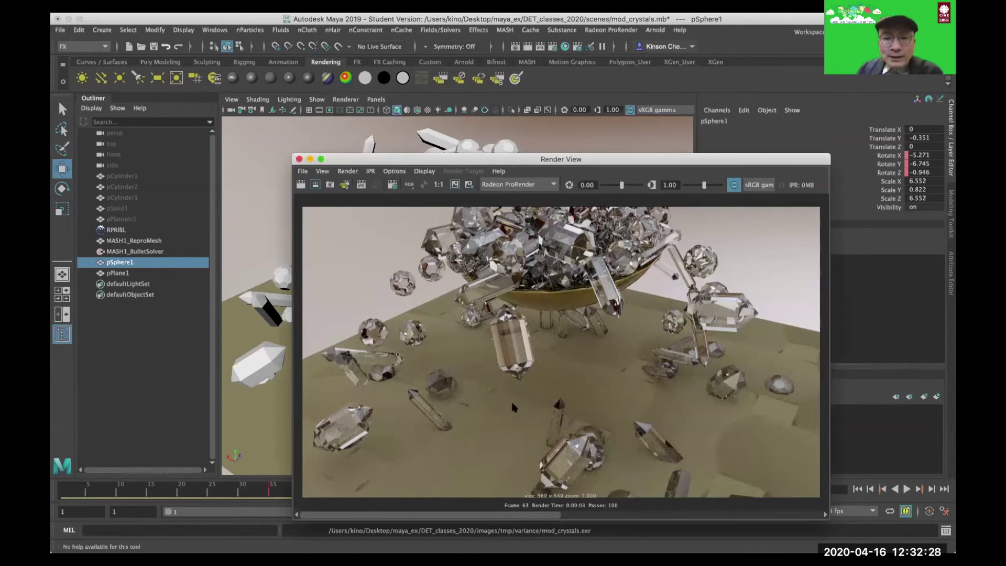
left_click(299, 159)
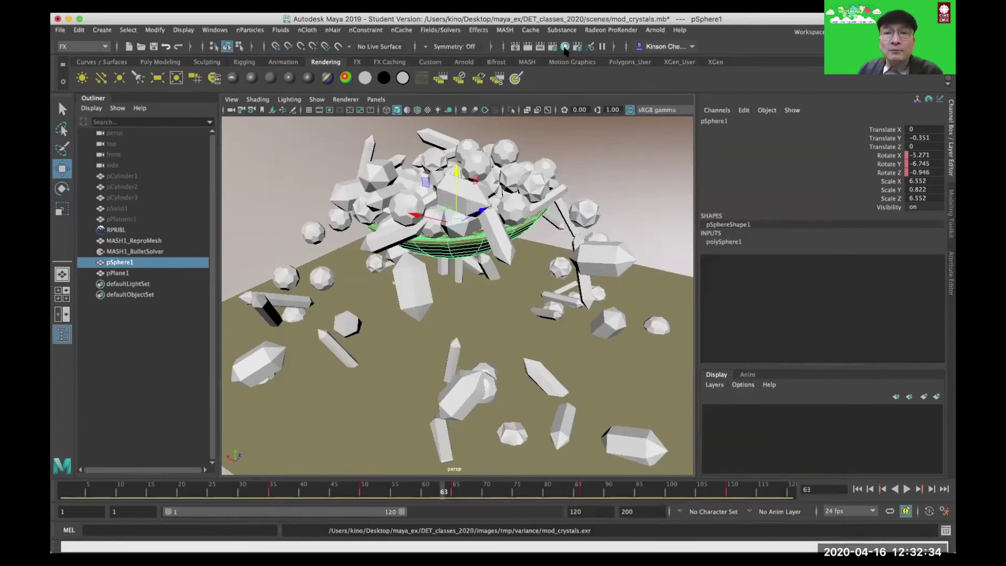
Open the Fabric_Matte_Solid_Beige material in Hypershade and map a Ramp texture to its diffuse colour.
left_click(565, 46)
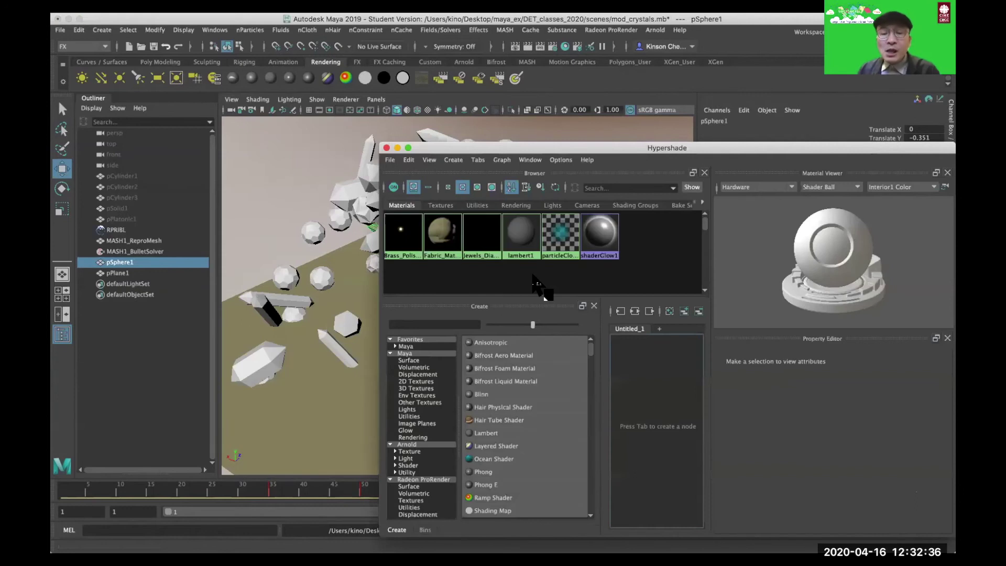
double_click(442, 234)
left_click_drag(657, 148, 391, 121)
left_click_drag(413, 89, 440, 92)
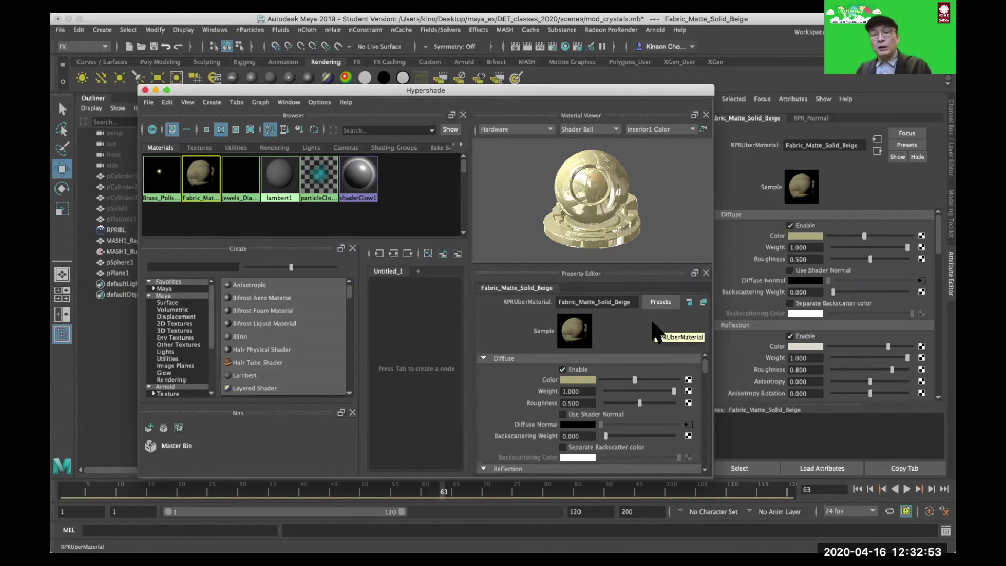
left_click(688, 379)
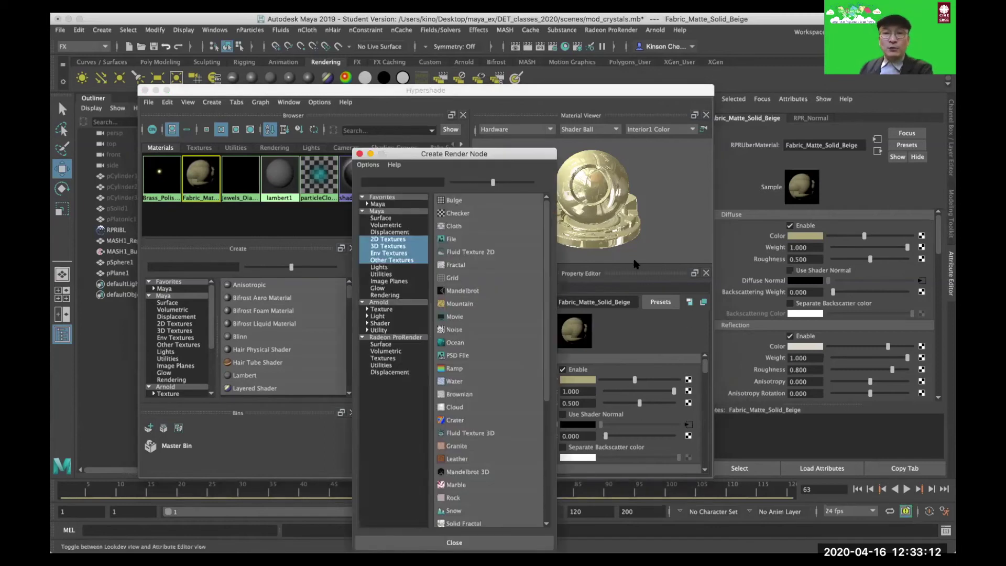
left_click(461, 367)
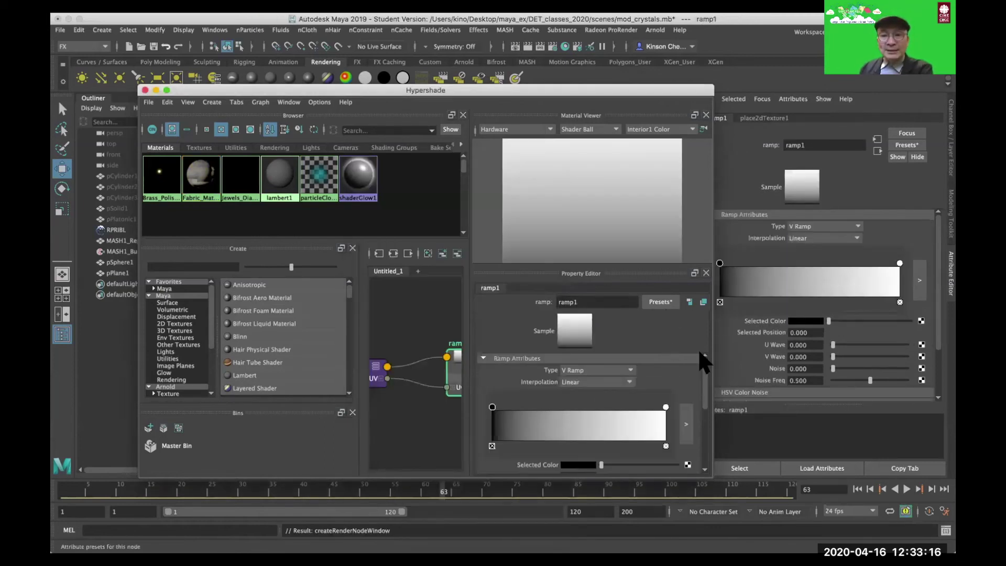
Replace the ramp with the Rainbow preset and move its red and blue end markers inward.
left_click(658, 304)
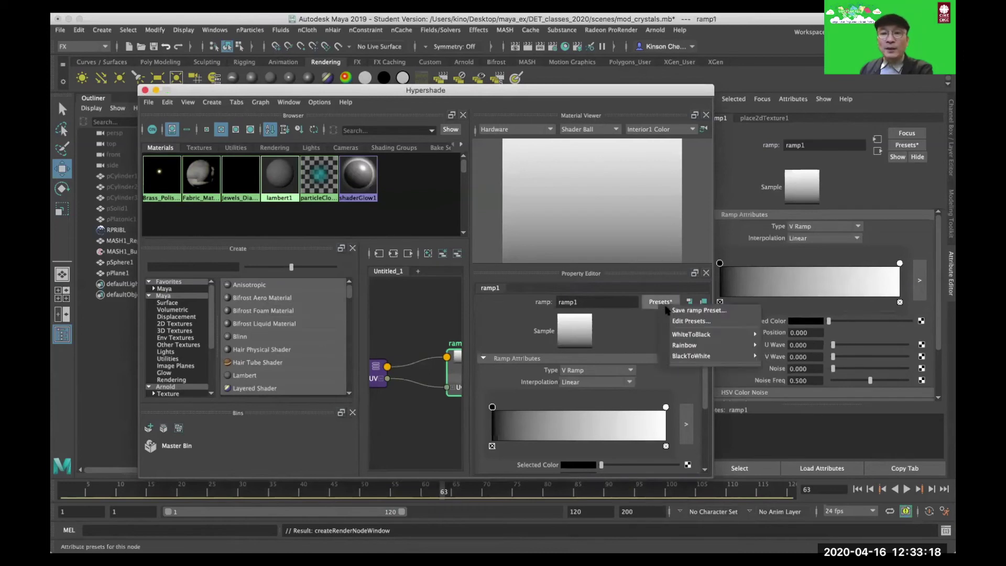
mouse_move(704, 343)
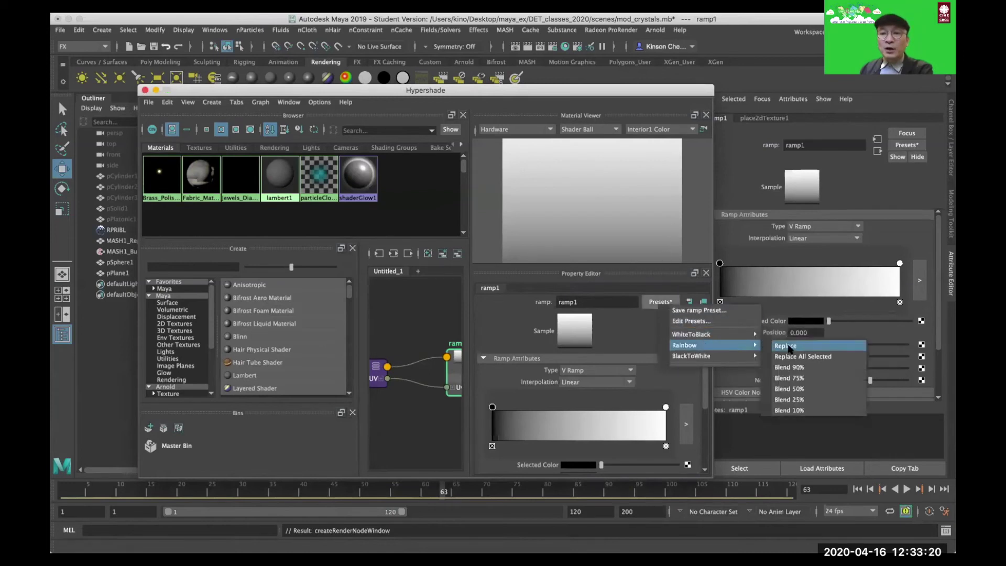
left_click(788, 347)
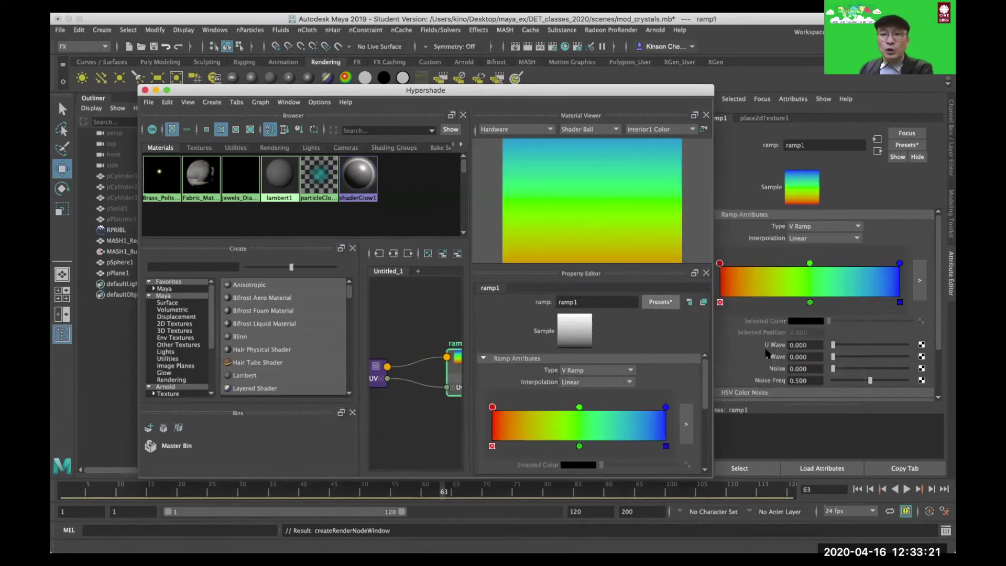
left_click(494, 407)
left_click_drag(504, 407, 509, 407)
left_click_drag(666, 407, 635, 407)
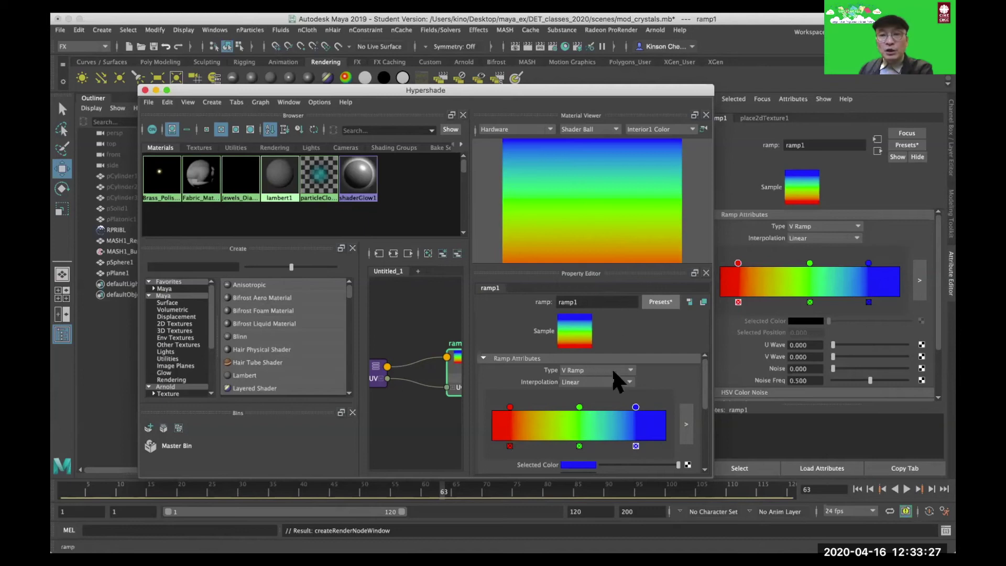
Set the ramp's interpolation to None and its type to Tartan Ramp.
left_click(628, 382)
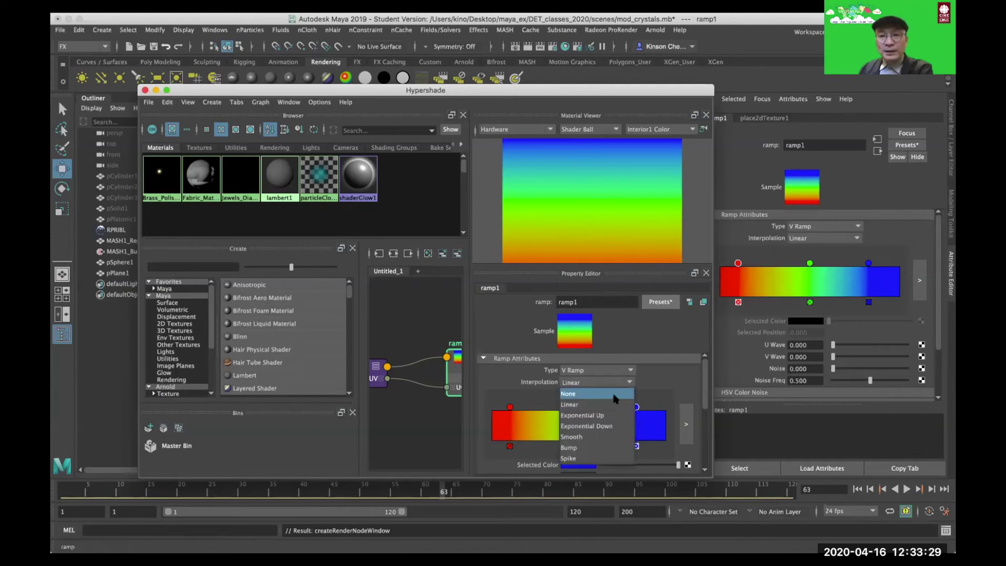
left_click(615, 397)
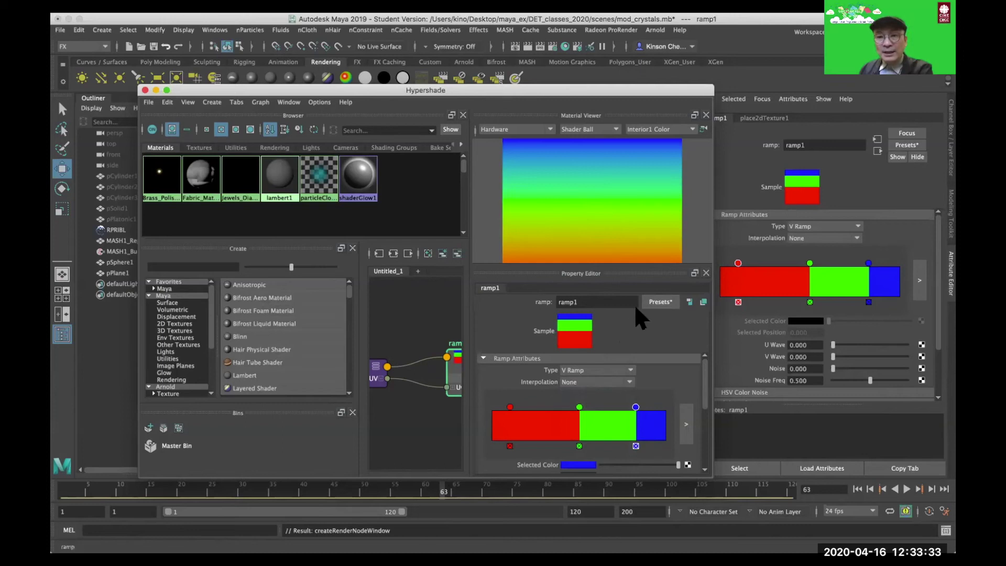
left_click(628, 369)
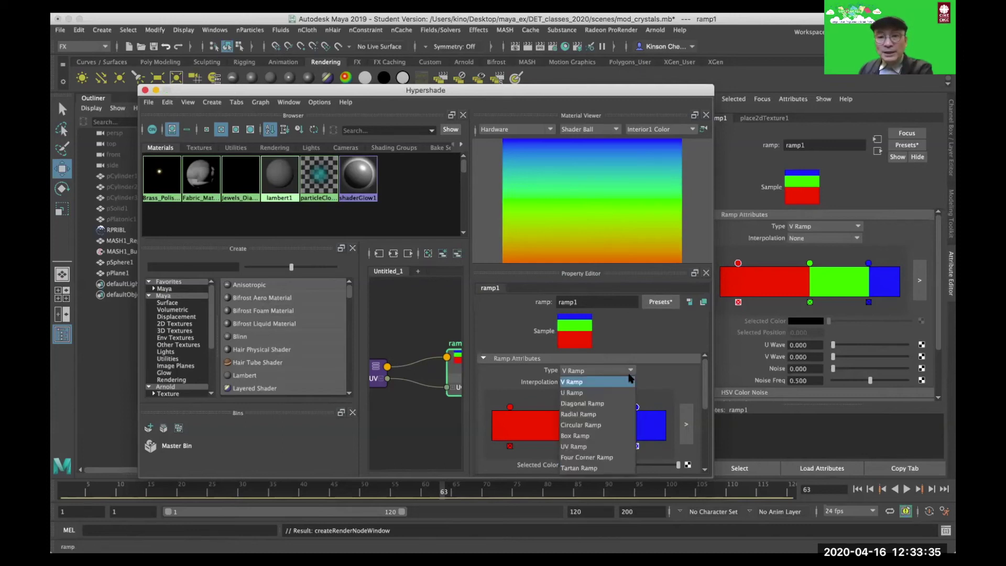
left_click(596, 462)
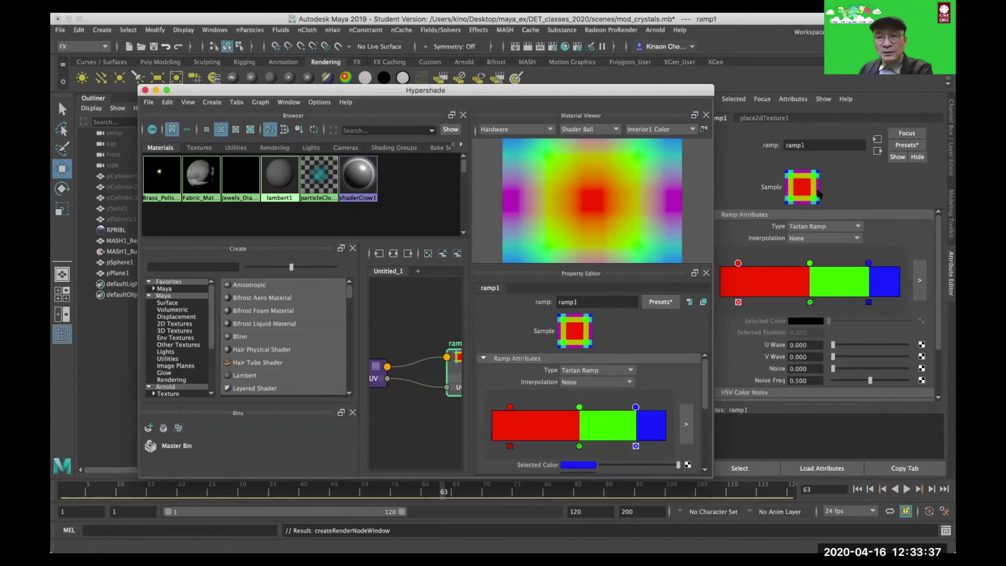
Add a white marker between the ramp's red and green bands and a black marker between green and blue.
left_click(542, 425)
left_click(563, 464)
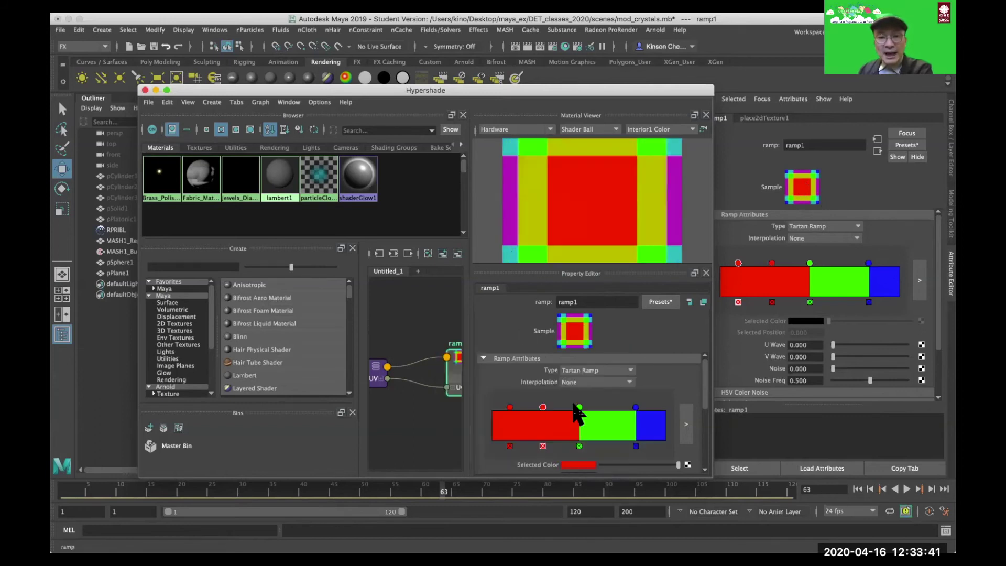
left_click(569, 462)
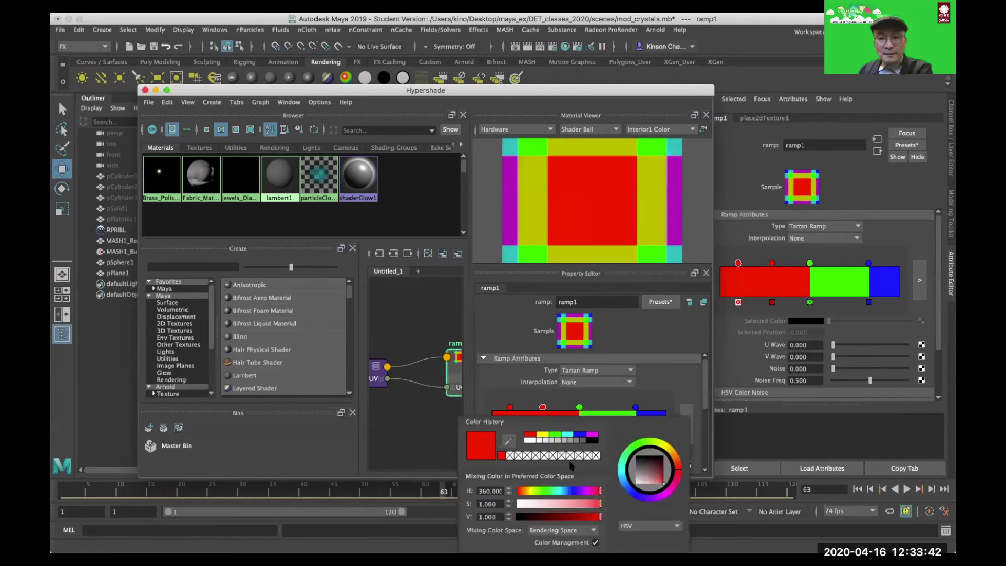
left_click(531, 440)
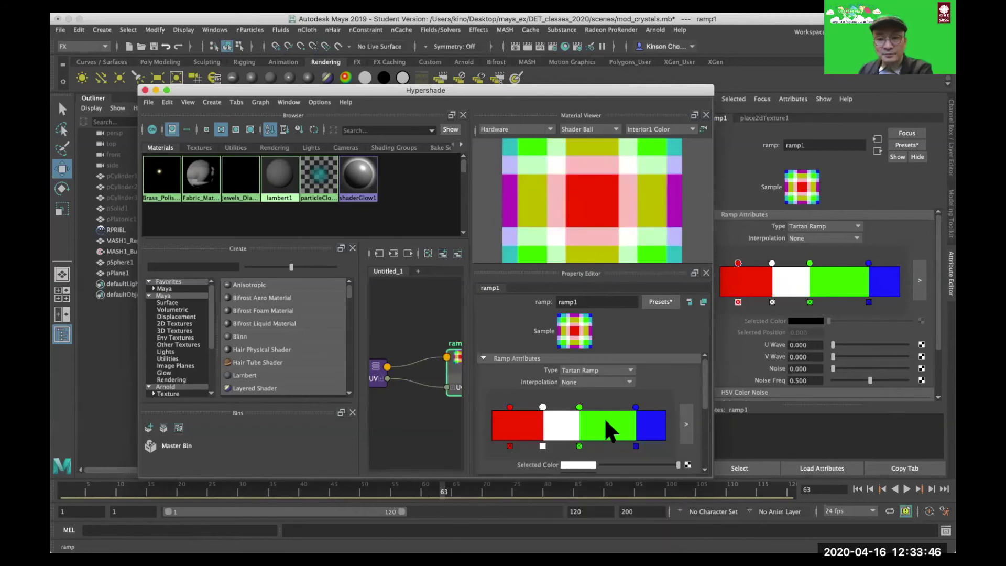
left_click(606, 422)
left_click(592, 465)
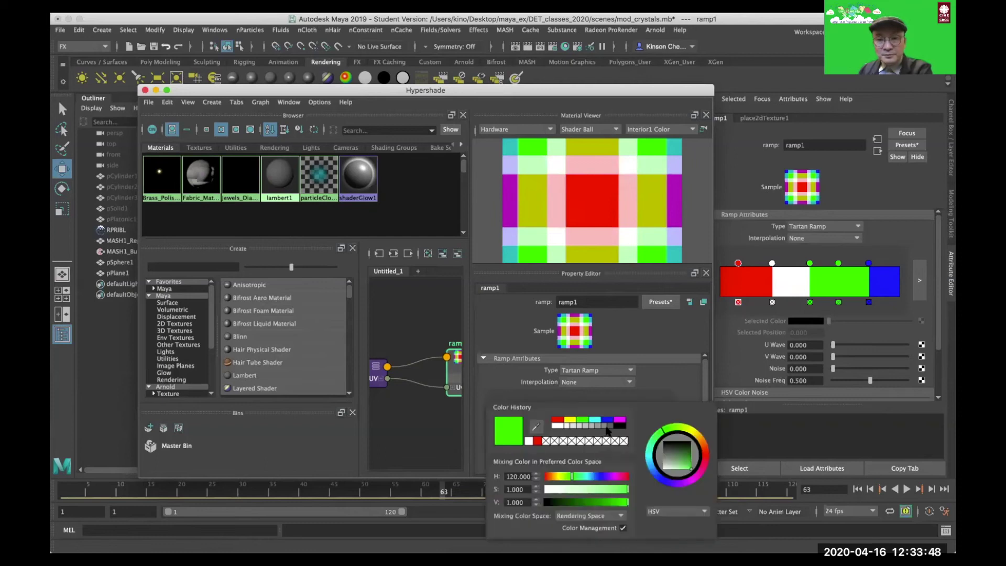
left_click(622, 429)
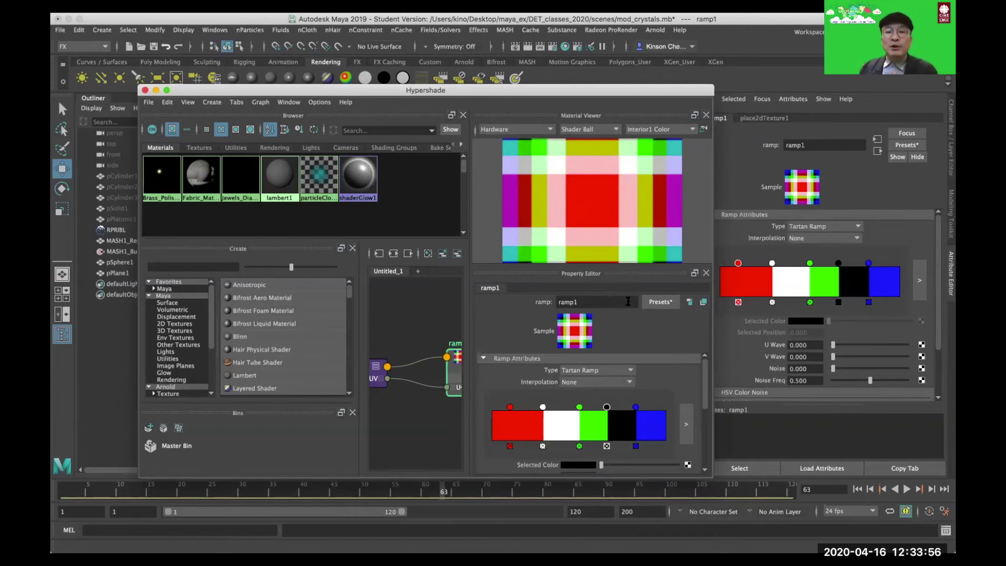
Set the Repeat UV of the ramp's place2dTexture1 node to 4 by 4.
left_click(377, 369)
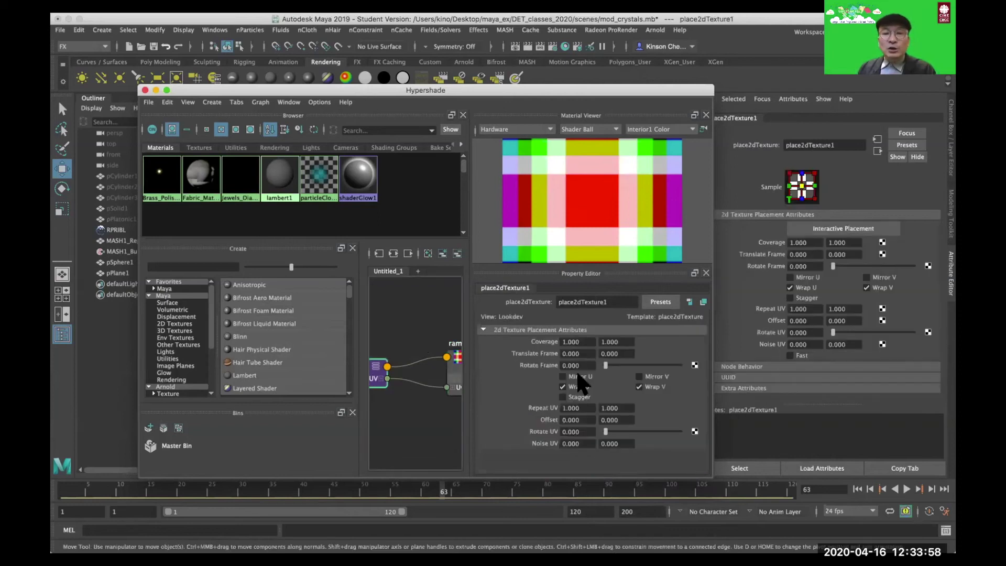
left_click(792, 309)
type("4")
key("Tab")
type("4")
key("Tab")
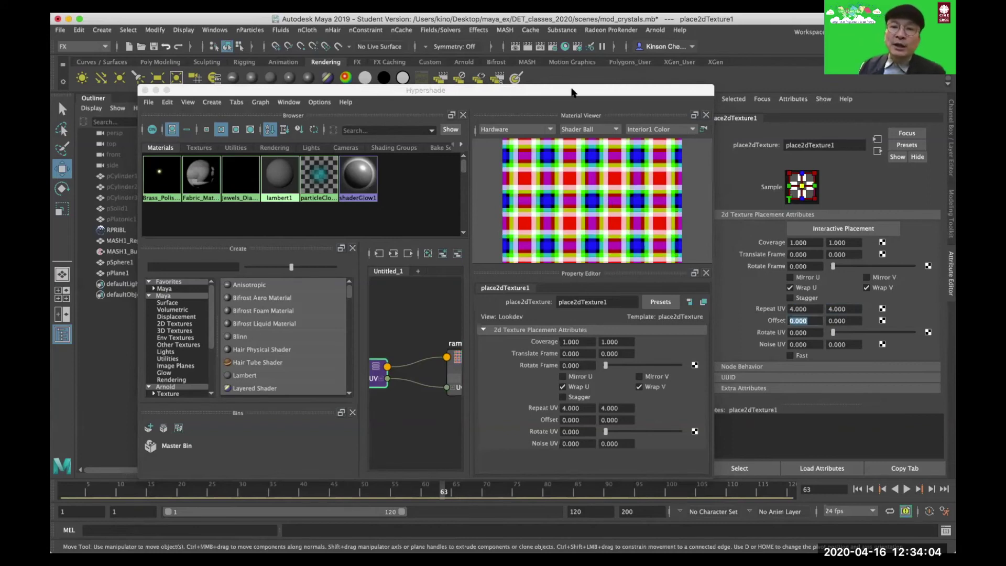
Close Hypershade, render the crystals on the tartan floor with Radeon ProRender, and close the render window.
left_click_drag(593, 90, 576, 317)
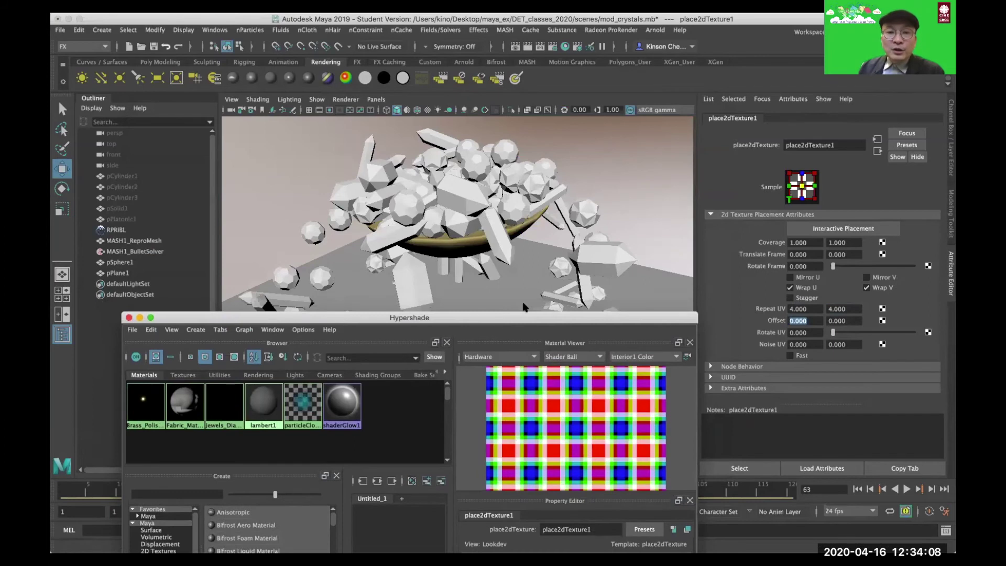
left_click(129, 318)
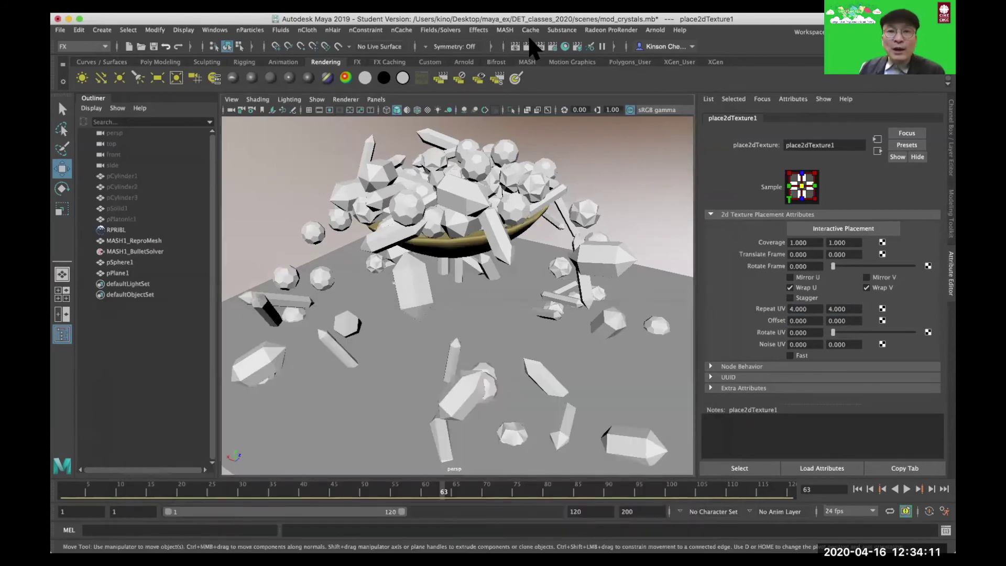
left_click(526, 46)
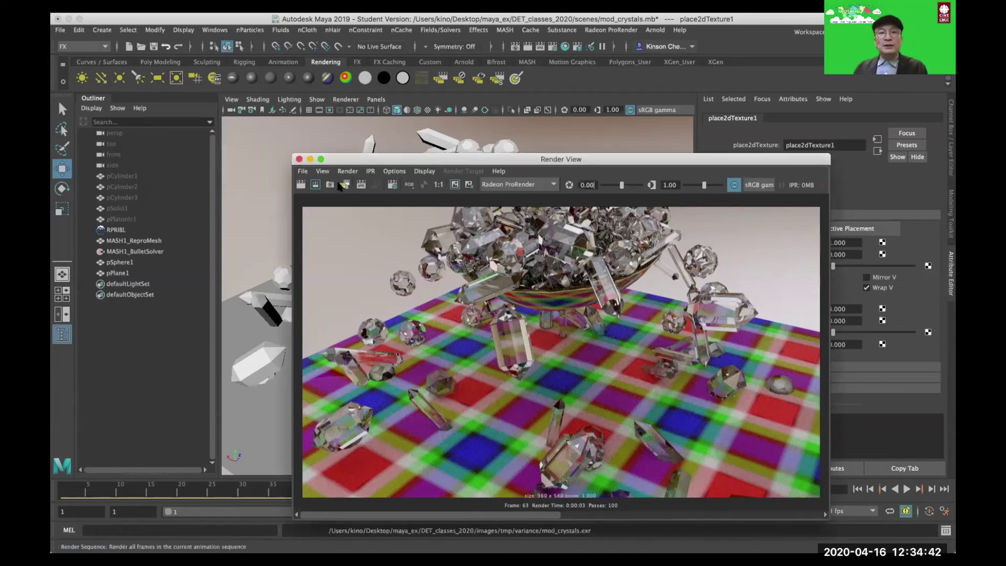
left_click(299, 160)
middle_click_drag(462, 266, 478, 314, "alt")
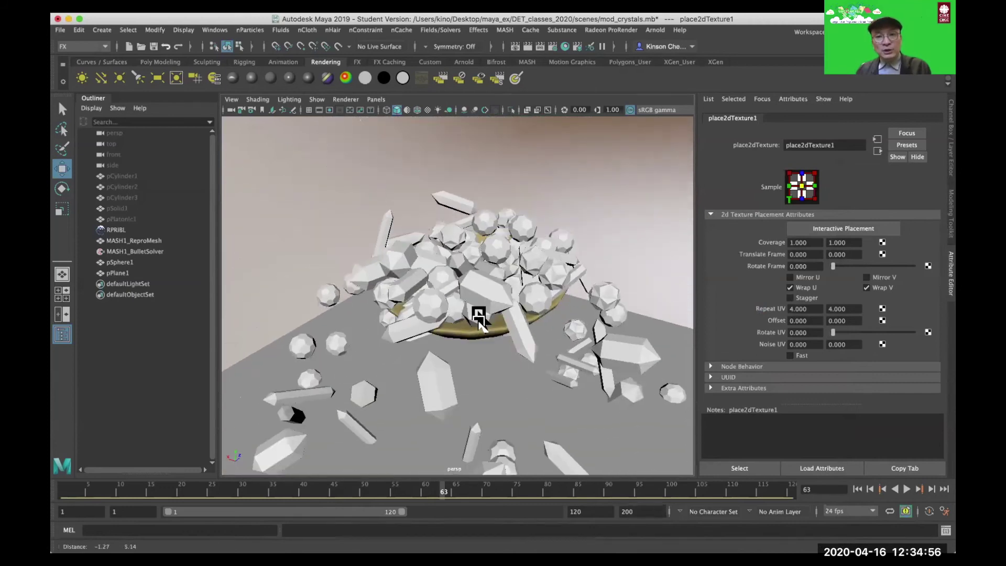
scroll(480, 307, "up", 6)
left_click_drag(455, 314, 525, 320, "alt")
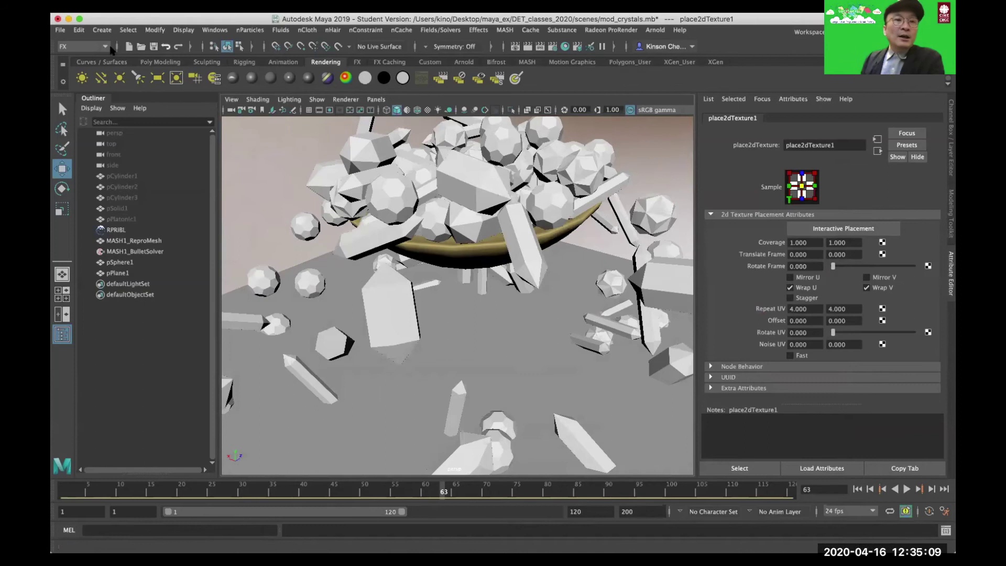
Open the scene render_crystals_01.mb from the project's scenes folder.
left_click(60, 30)
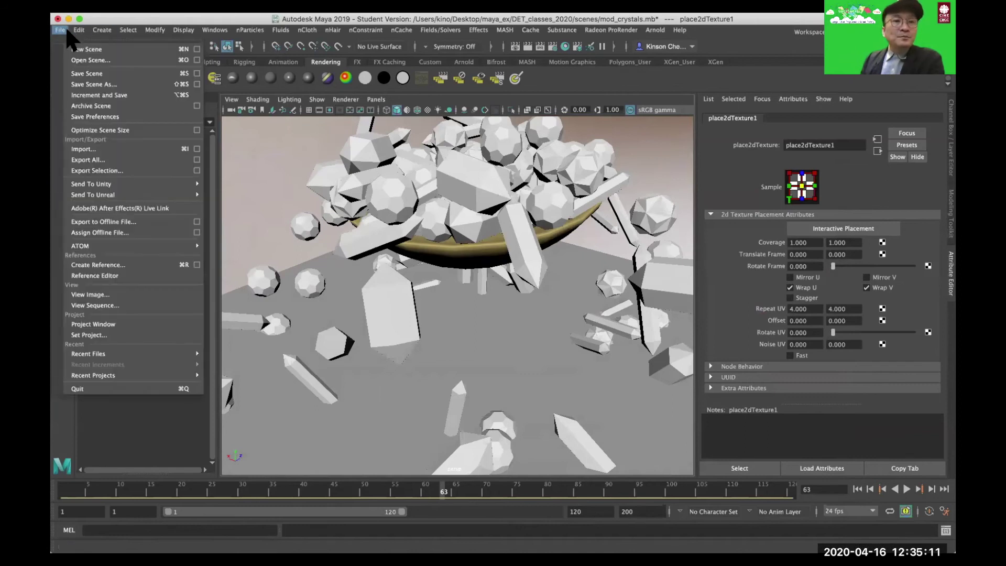
mouse_move(76, 31)
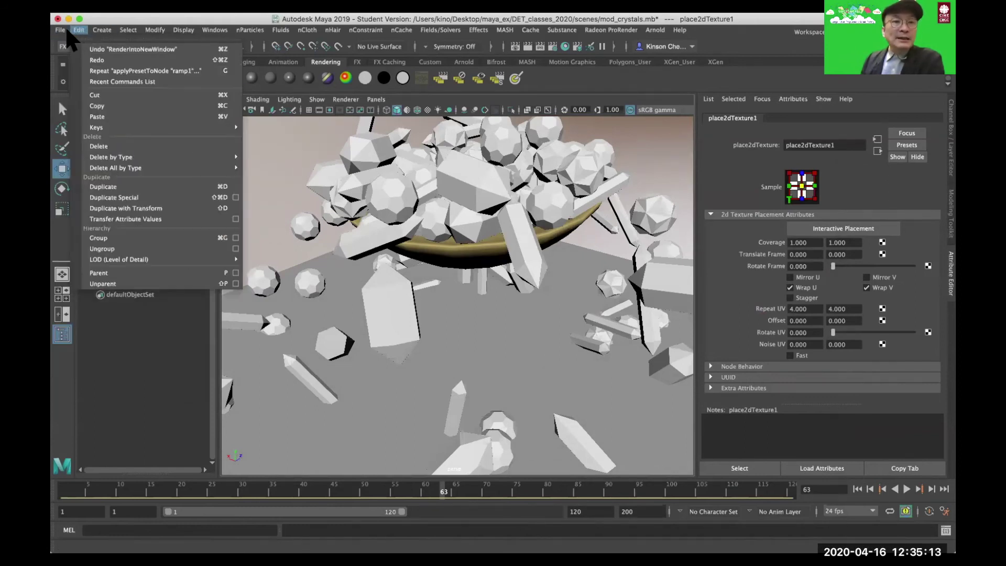
mouse_move(105, 184)
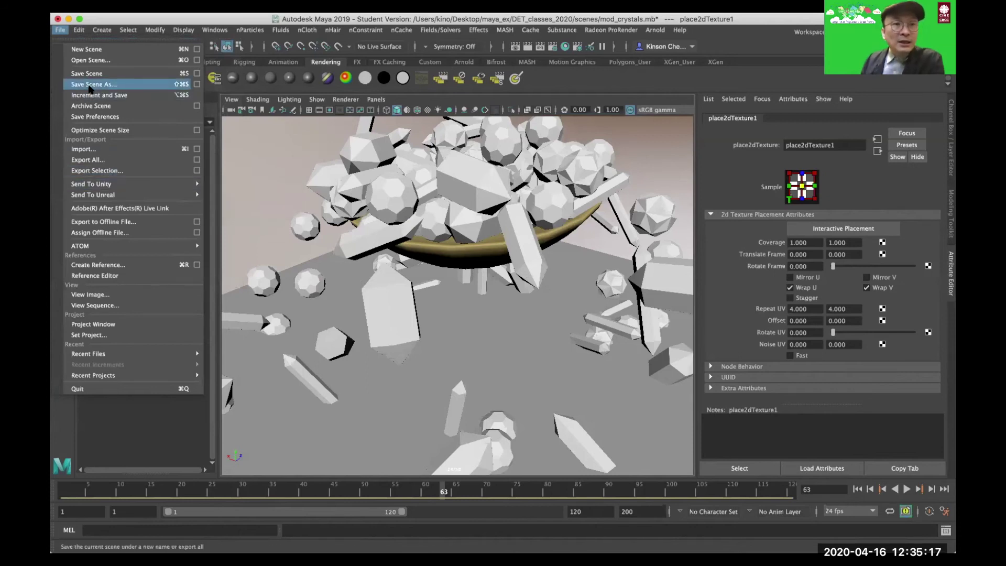
left_click(85, 60)
scroll(331, 353, "down", 10)
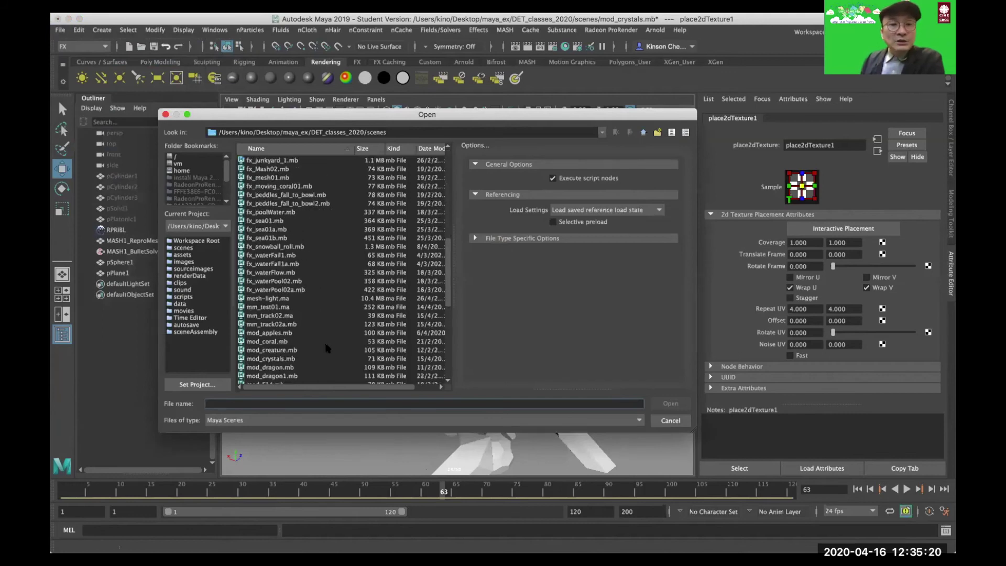
scroll(273, 367, "down", 4)
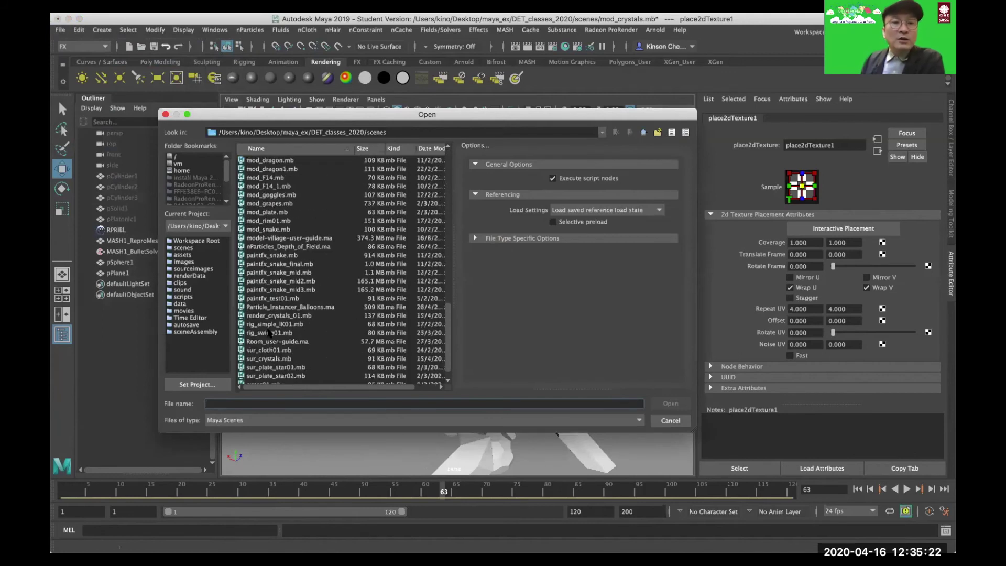
left_click(272, 315)
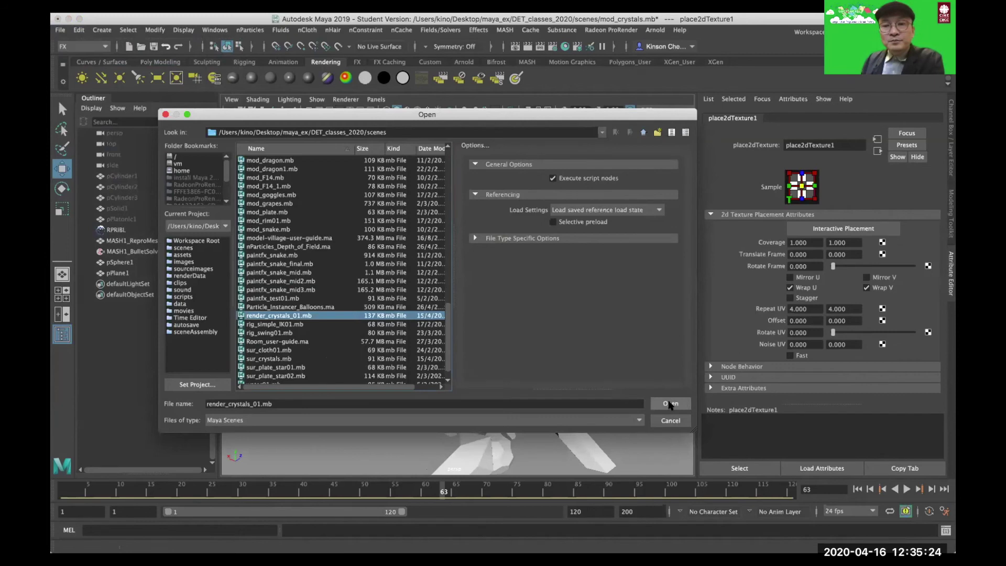
left_click(671, 403)
left_click(501, 290)
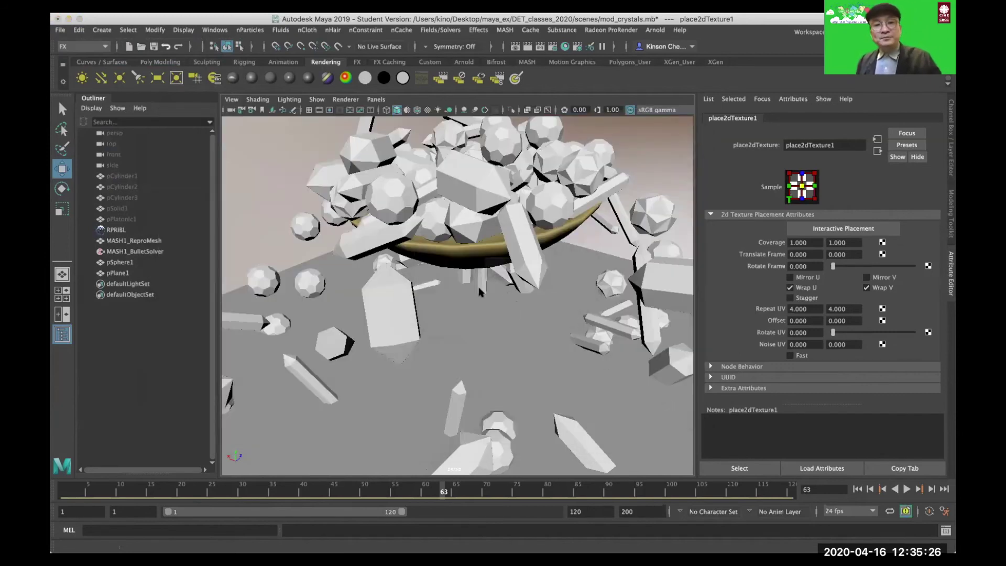
left_click(477, 308)
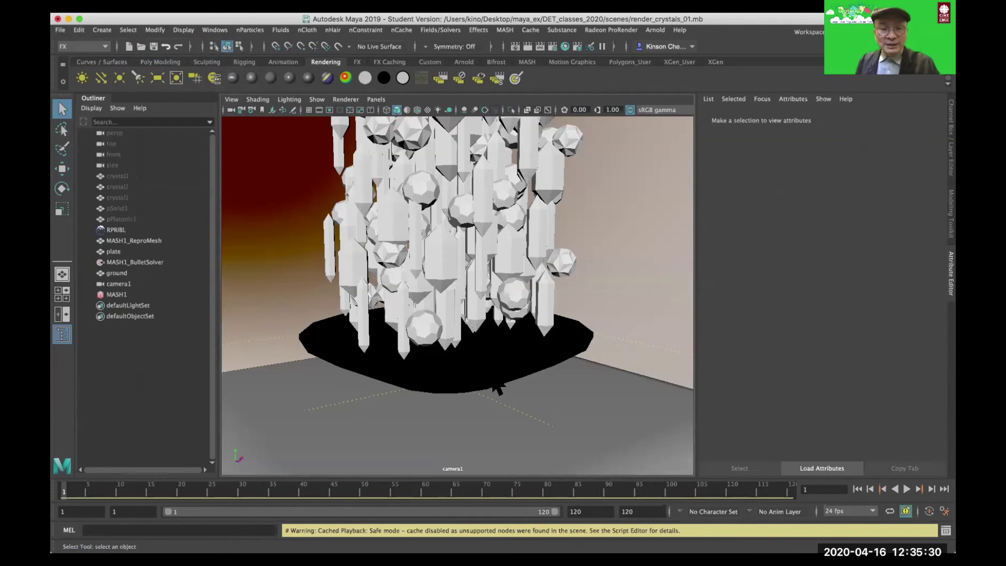
Look through camera1 and play the crystal simulation, stopping at frame 31.
left_click_drag(498, 387, 523, 379, "alt")
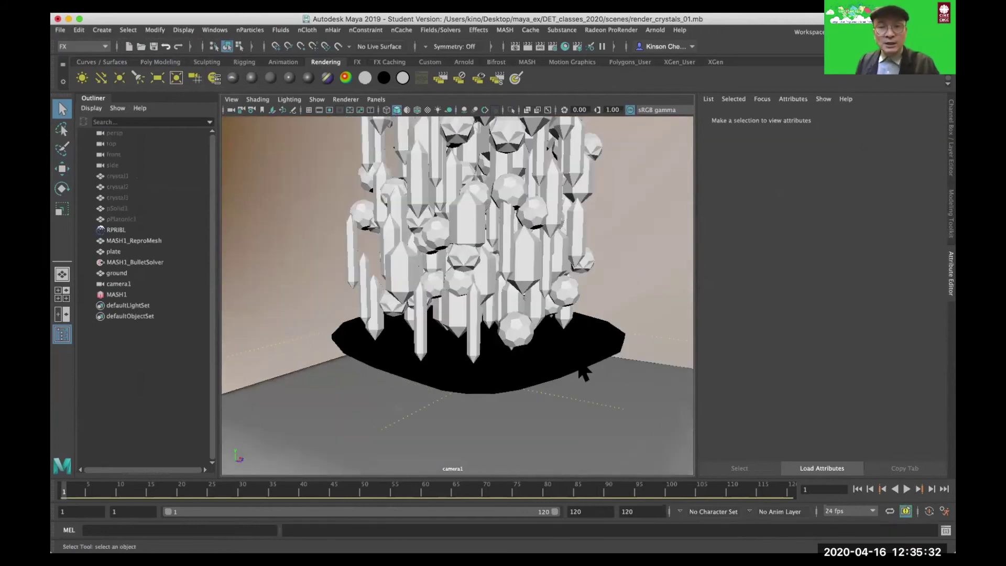
scroll(521, 360, "down", 10)
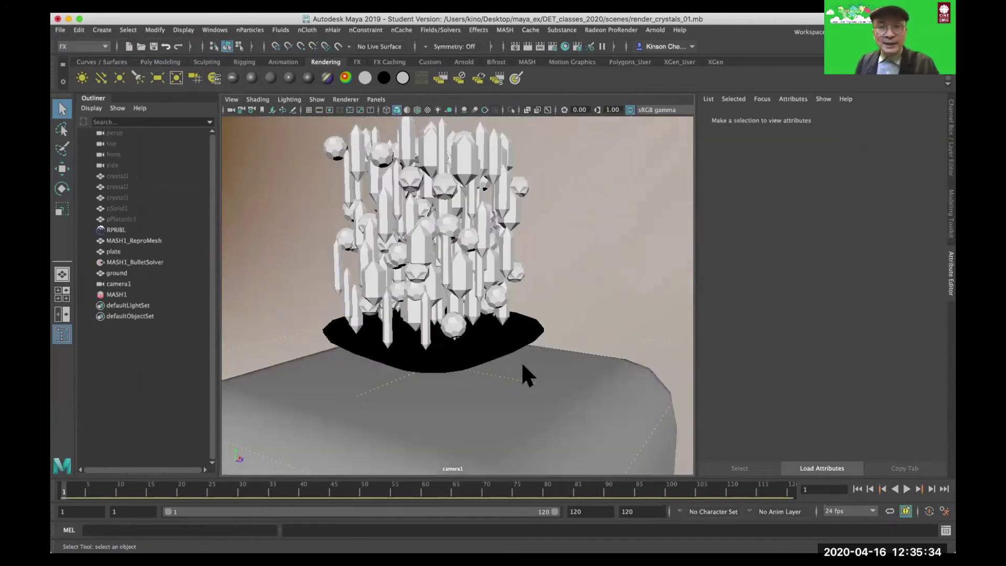
scroll(520, 361, "down", 10)
scroll(521, 360, "up", 4)
scroll(519, 351, "up", 6)
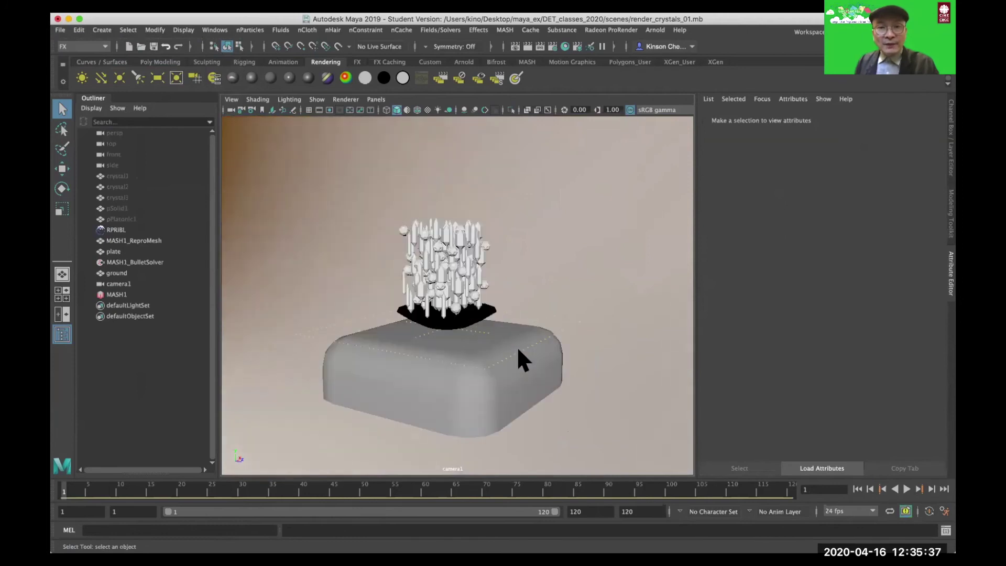
left_click(387, 100)
mouse_move(411, 109)
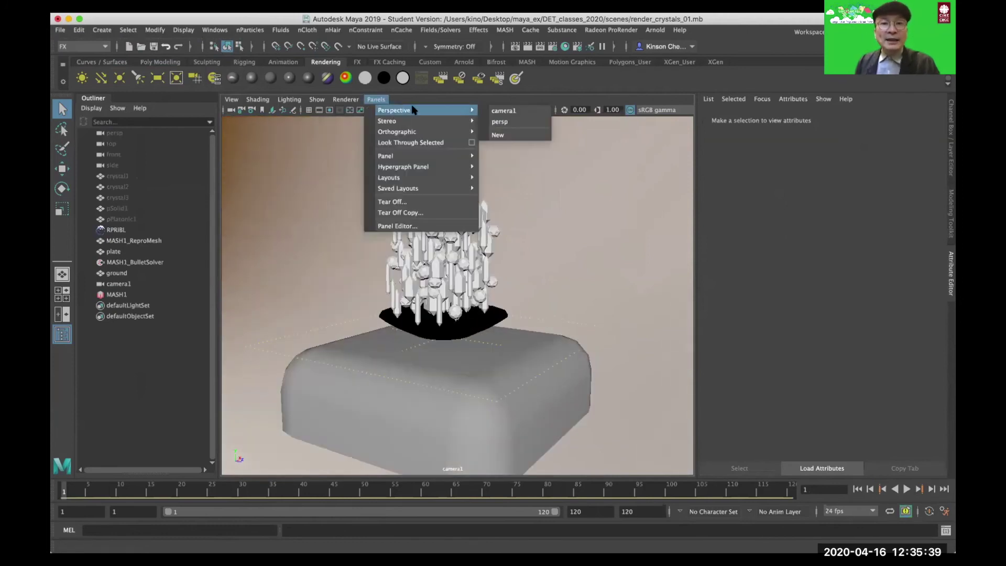
left_click(504, 112)
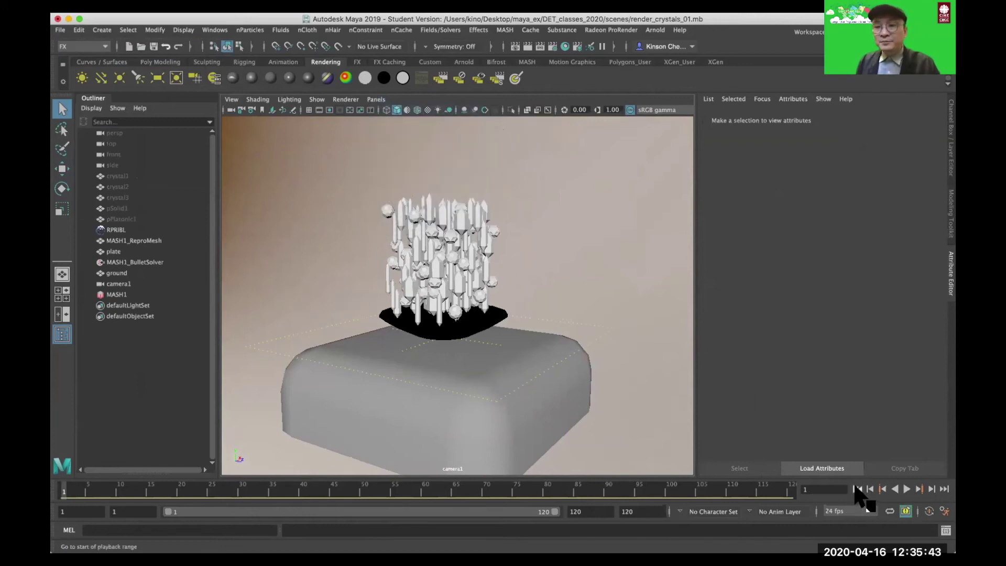
left_click(907, 488)
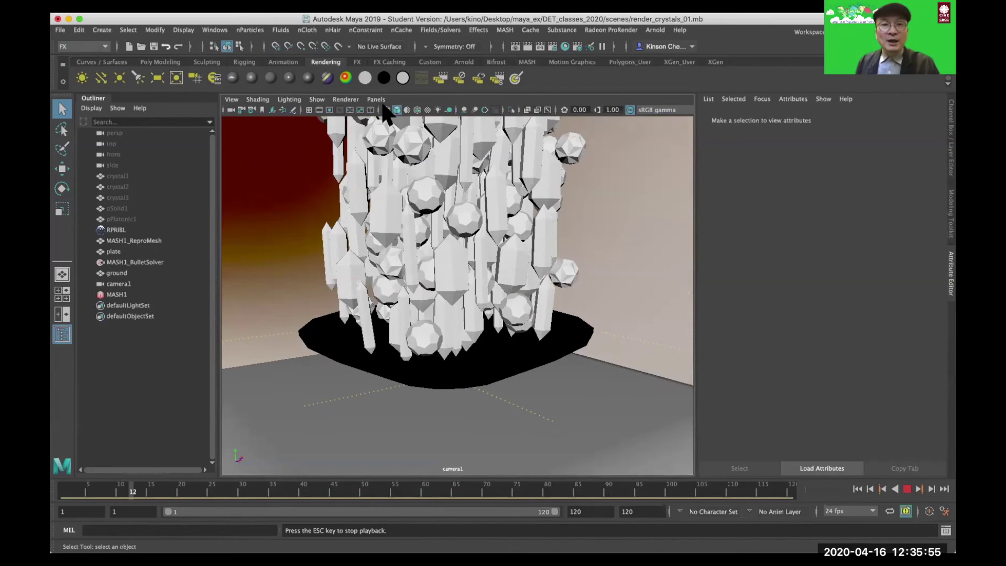
key("Escape")
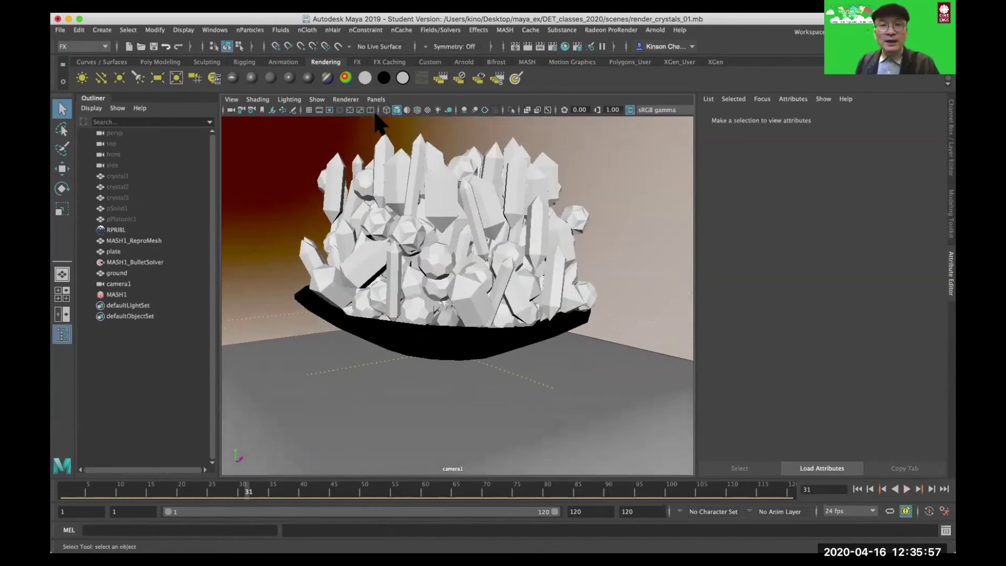
Switch the viewport to the persp camera and select camera1 together with the RPRIBL light.
left_click(376, 100)
mouse_move(400, 110)
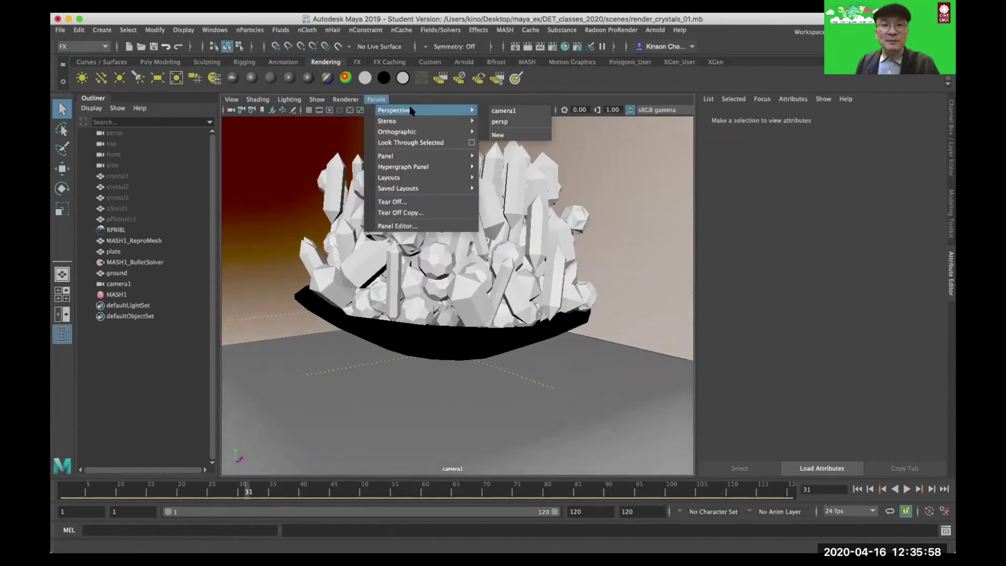
left_click(521, 128)
scroll(530, 309, "up", 10)
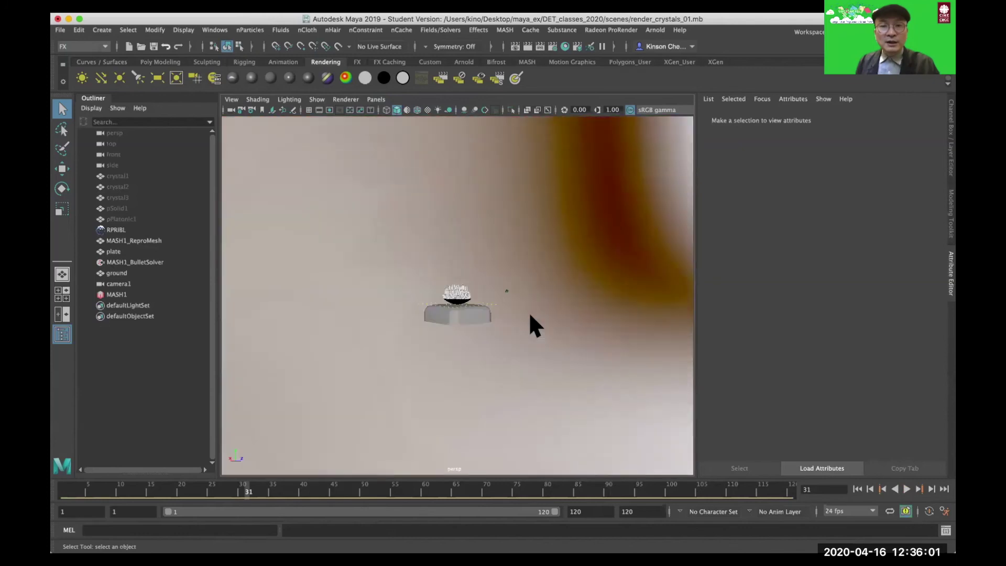
left_click_drag(593, 272, 610, 285)
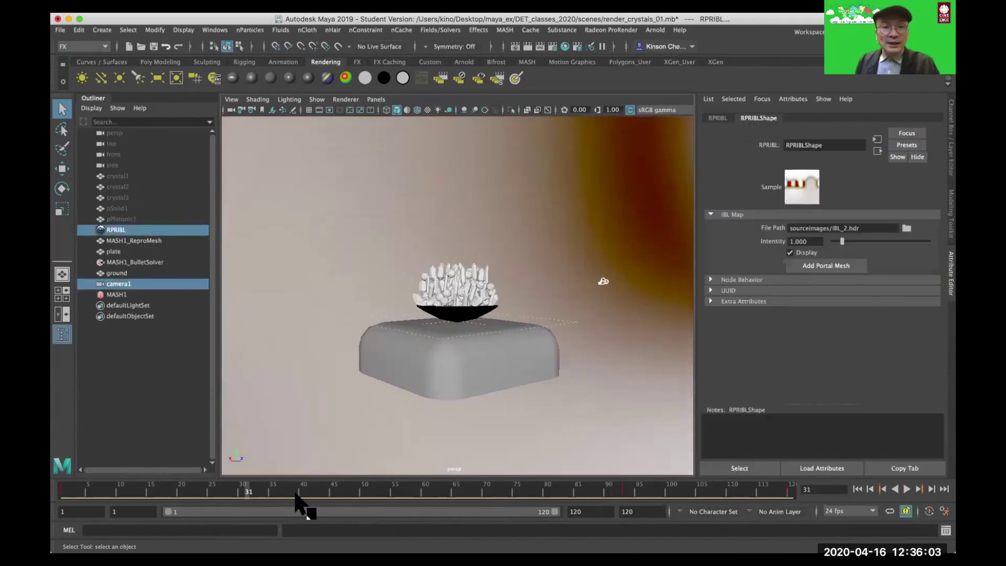
Review camera1's animation alongside the falling crystals, going back to frame 1 and playing the timeline again.
left_click(67, 493)
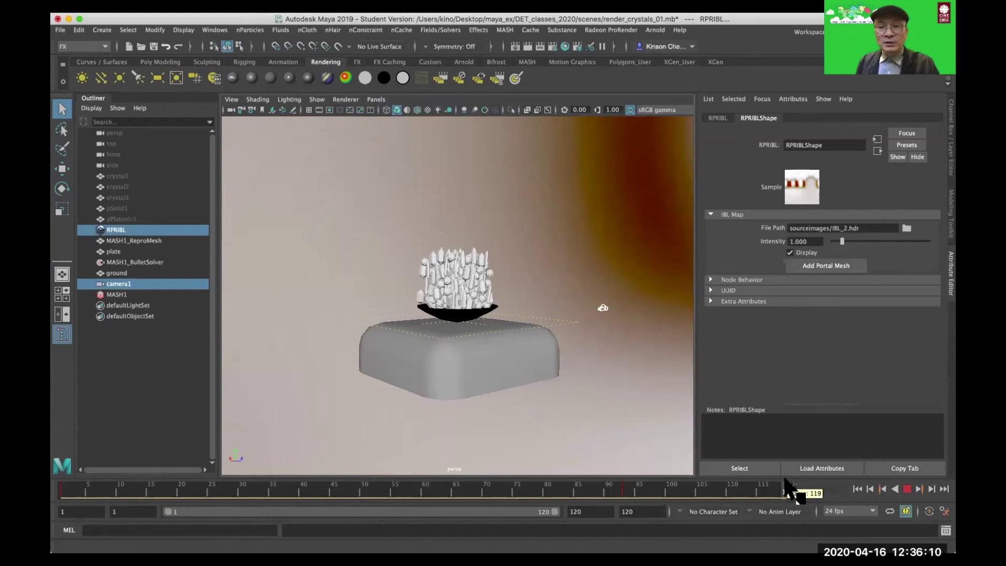
left_click(57, 500)
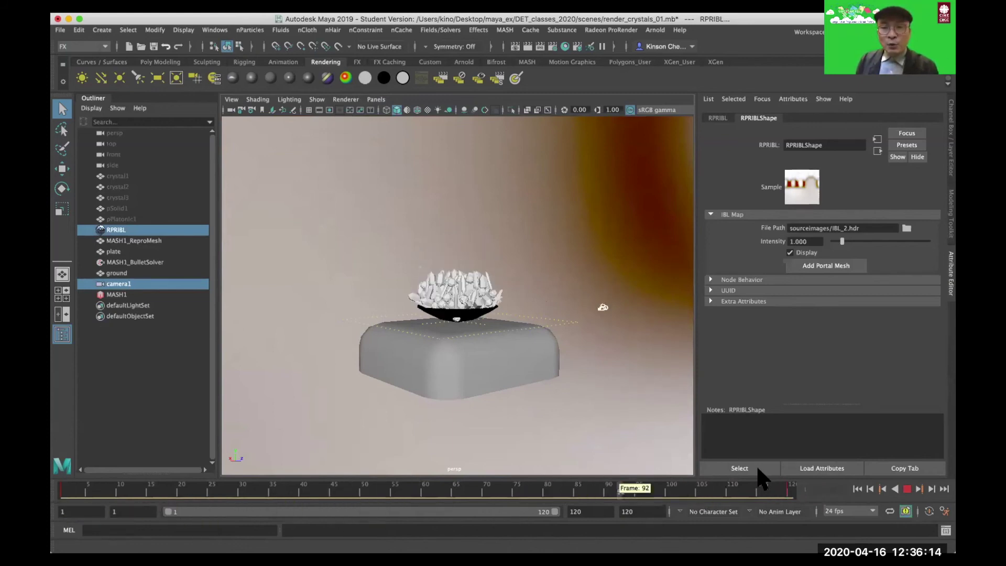
left_click(57, 498)
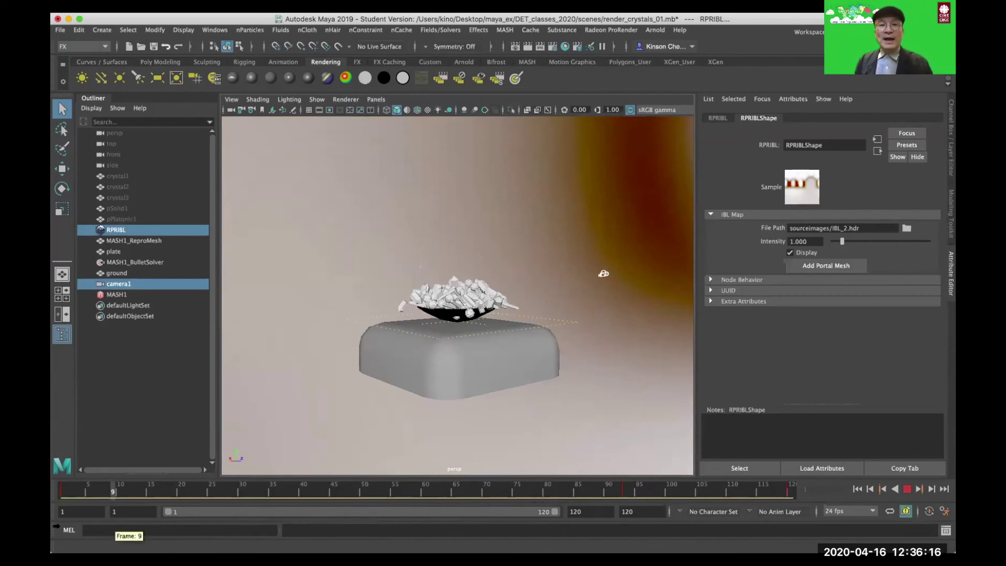
left_click_drag(55, 525, 56, 523)
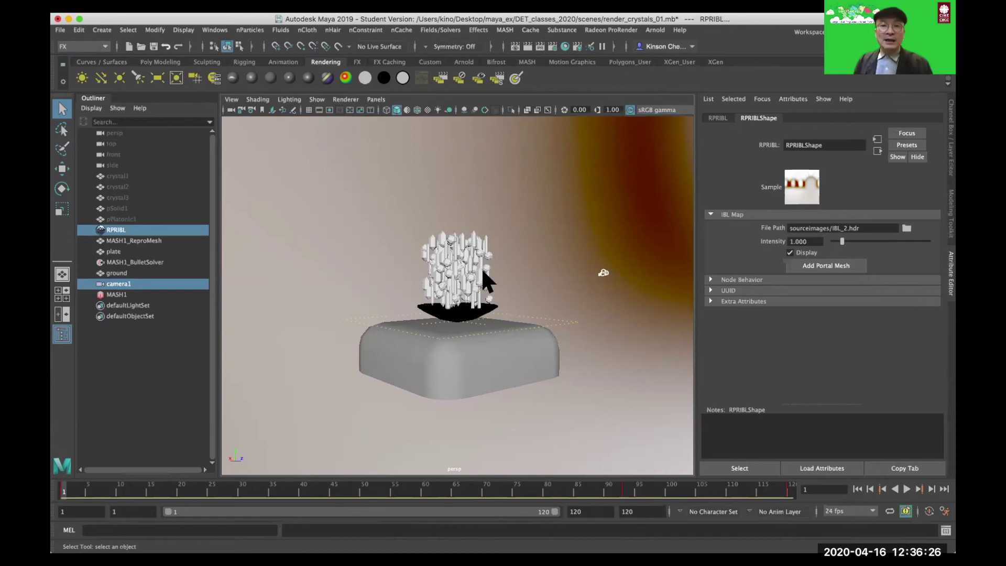
left_click(907, 488)
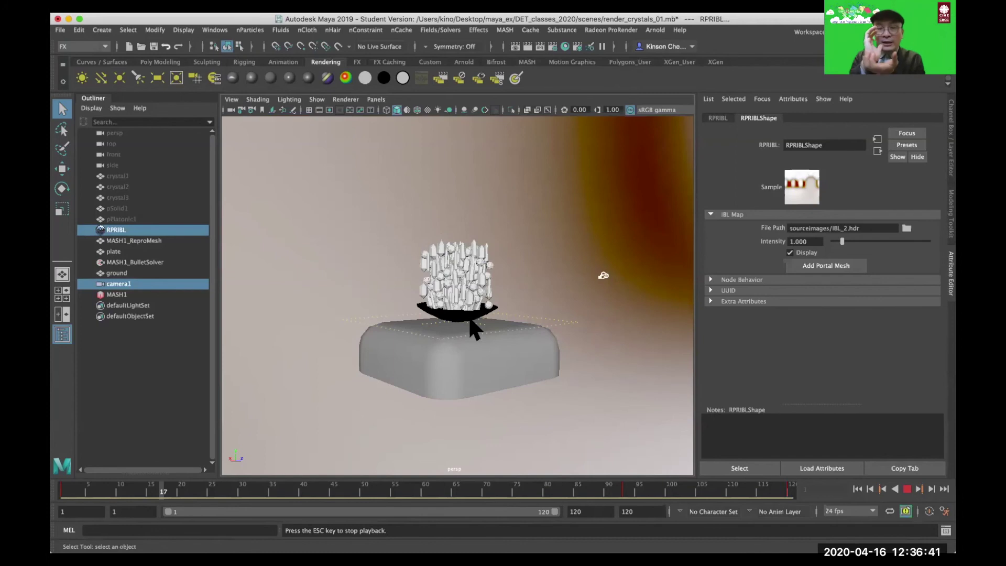
Stop the playback, look through camera1 and play the crystal simulation on to frame 72.
left_click(907, 489)
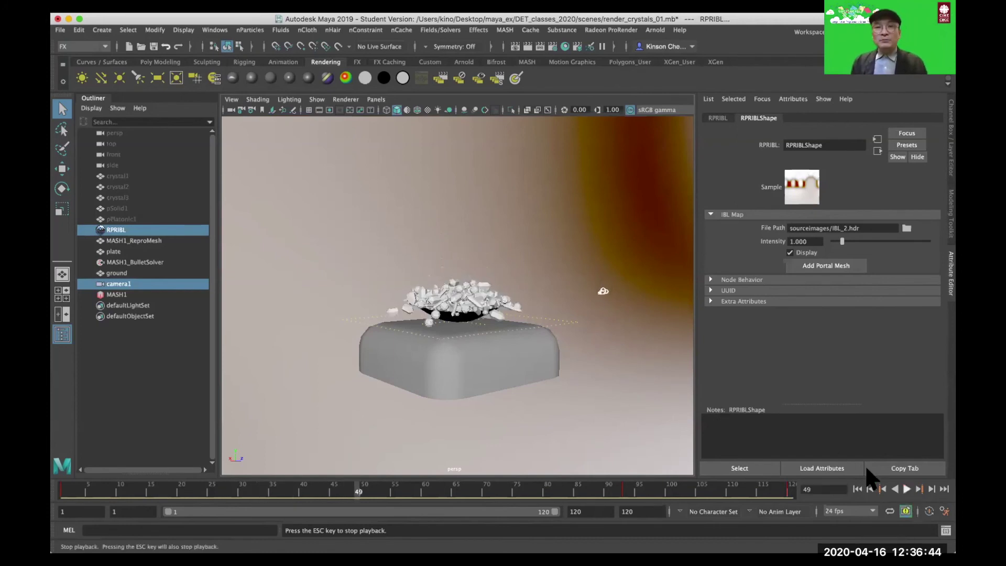
left_click(373, 99)
mouse_move(460, 110)
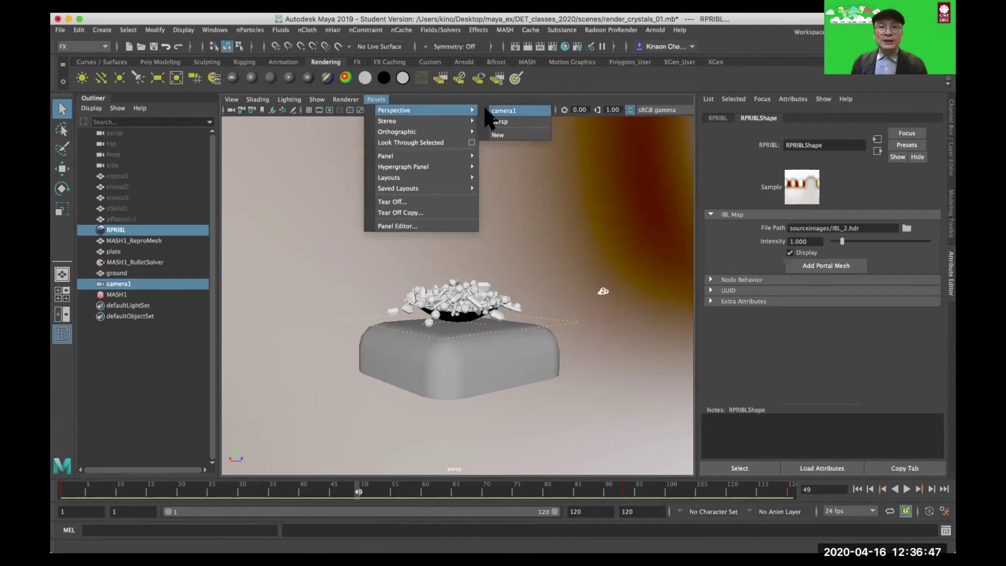
left_click(503, 110)
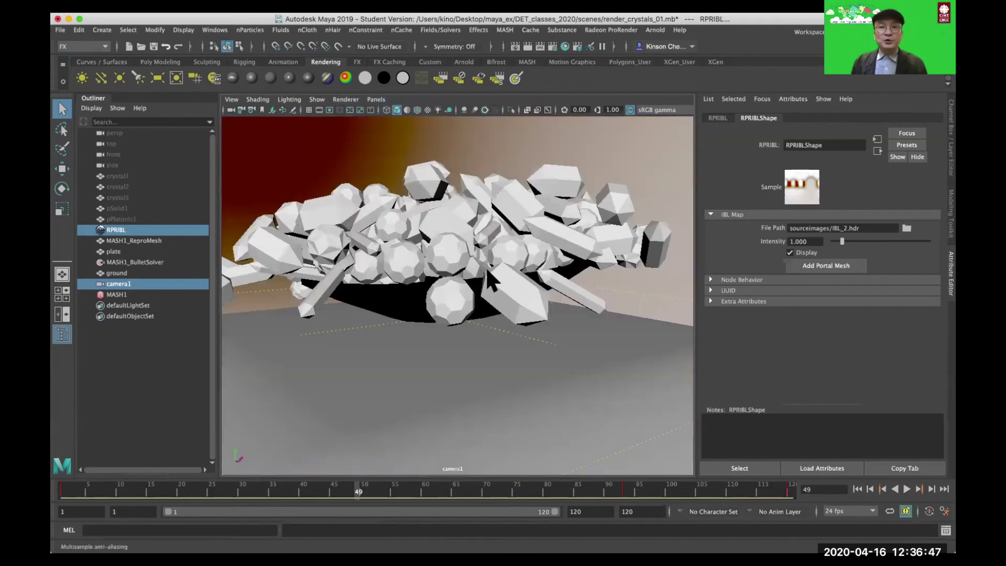
left_click(907, 489)
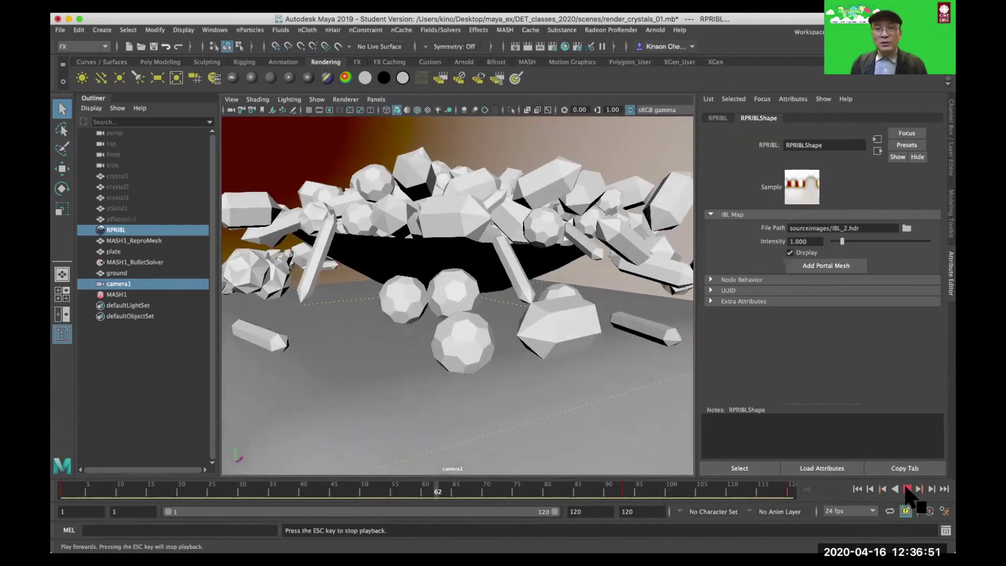
key("Escape")
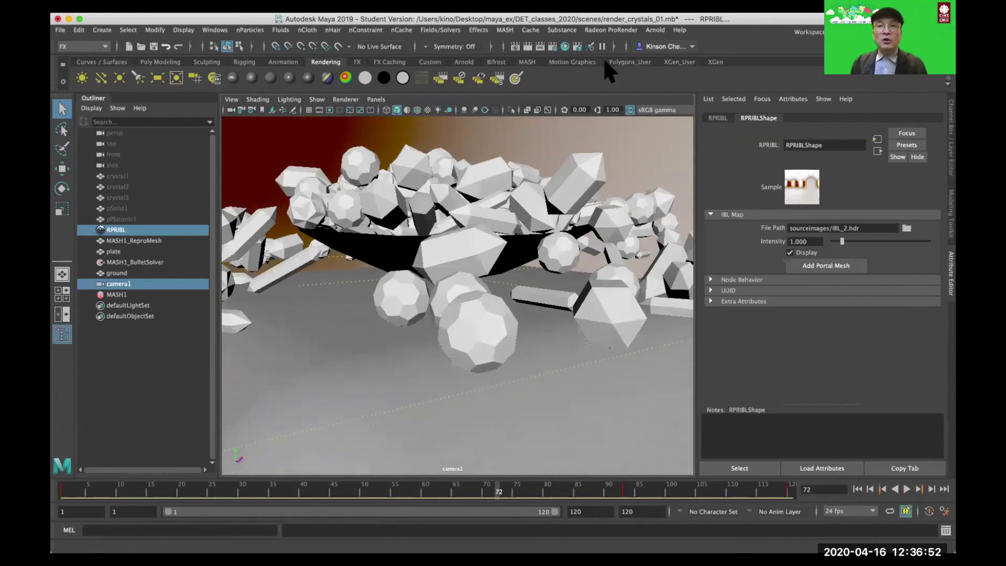
Render frame 72 from camera1 with Radeon ProRender, inspect the glass crystals in the Render View and close it.
left_click(529, 47)
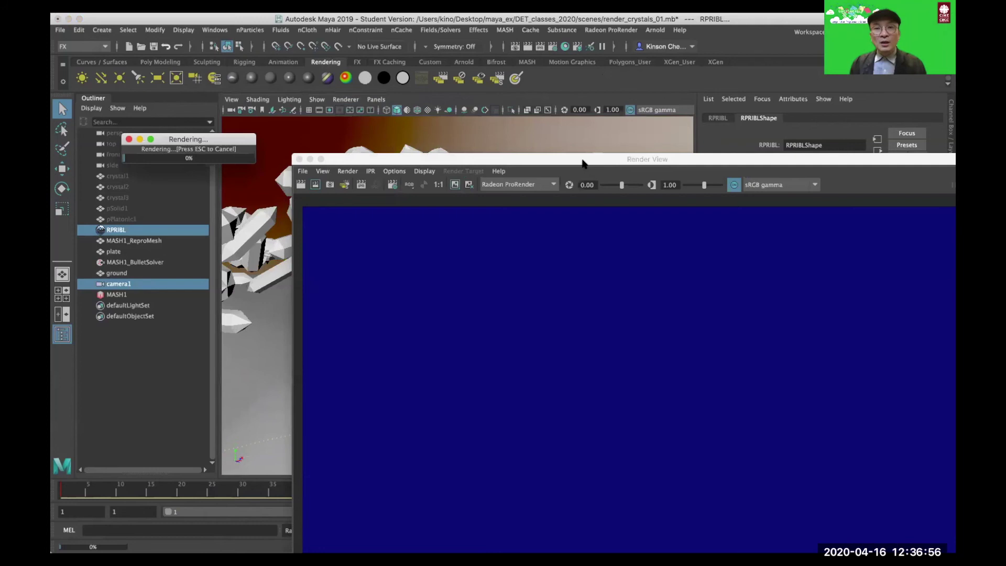
double_click(582, 164)
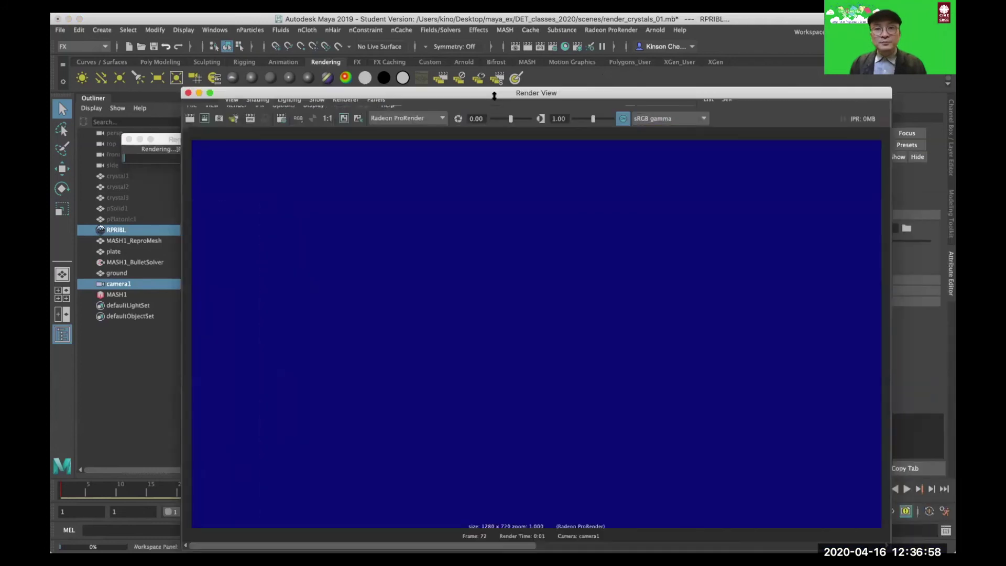
left_click_drag(494, 96, 484, 228)
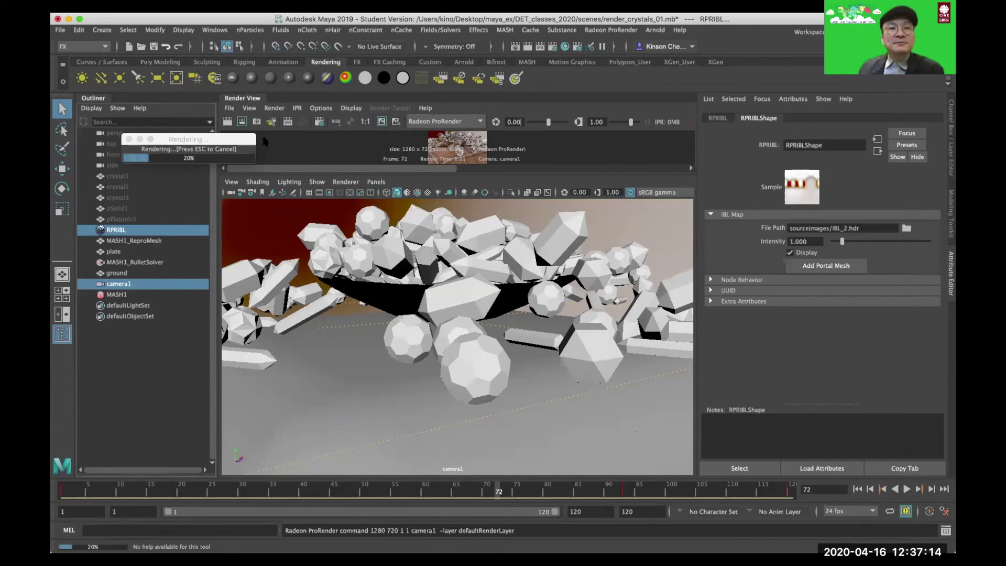
left_click_drag(243, 98, 263, 156)
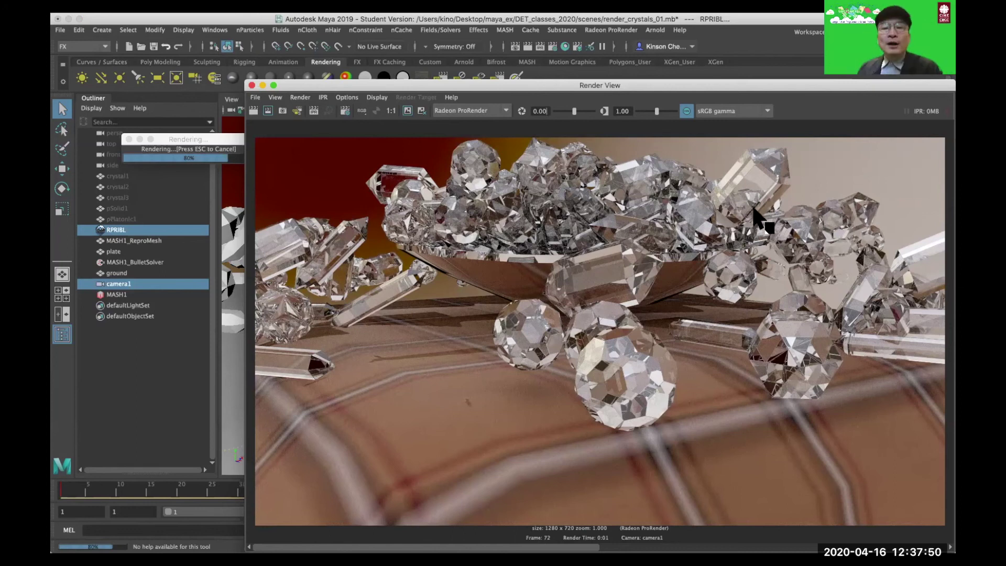
left_click_drag(743, 86, 683, 81)
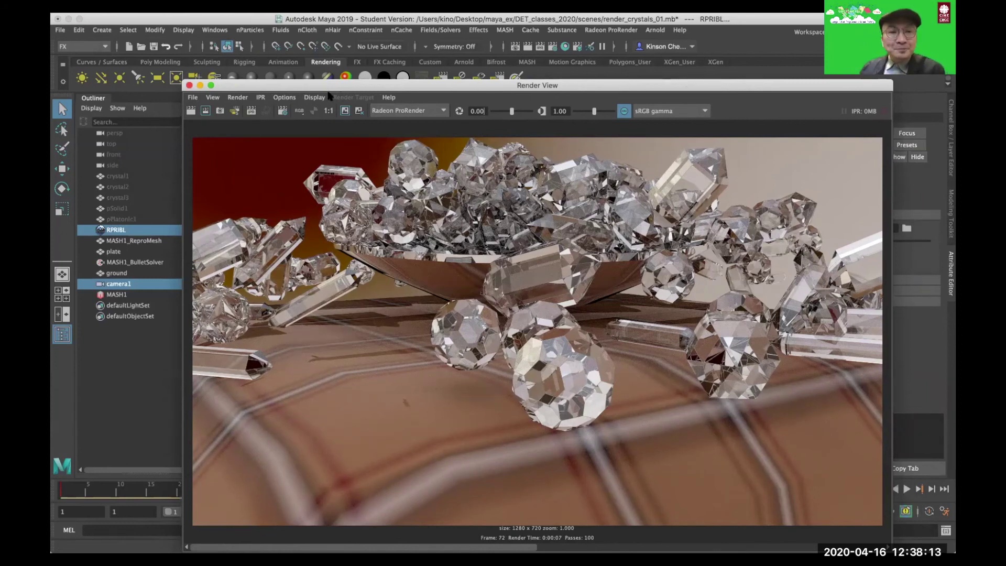
key("super+w")
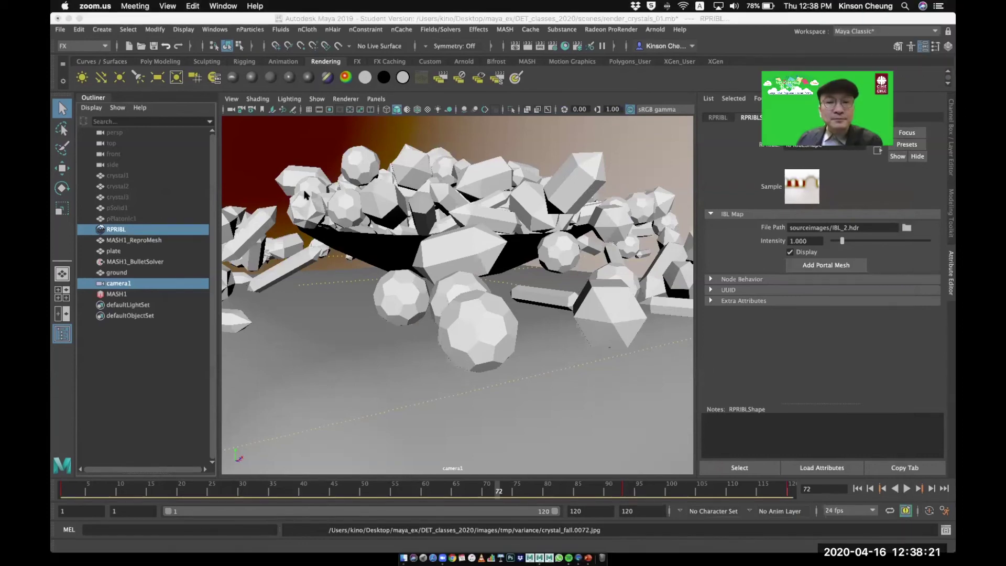
Switch to Finder and open crystal_falling02.mp4 from the movies folder.
left_click(404, 557)
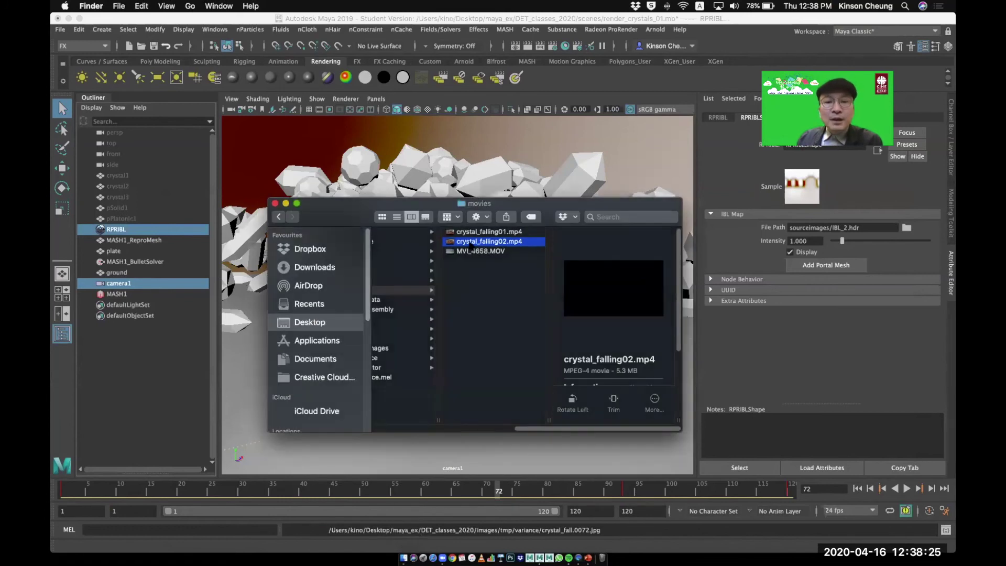
double_click(470, 242)
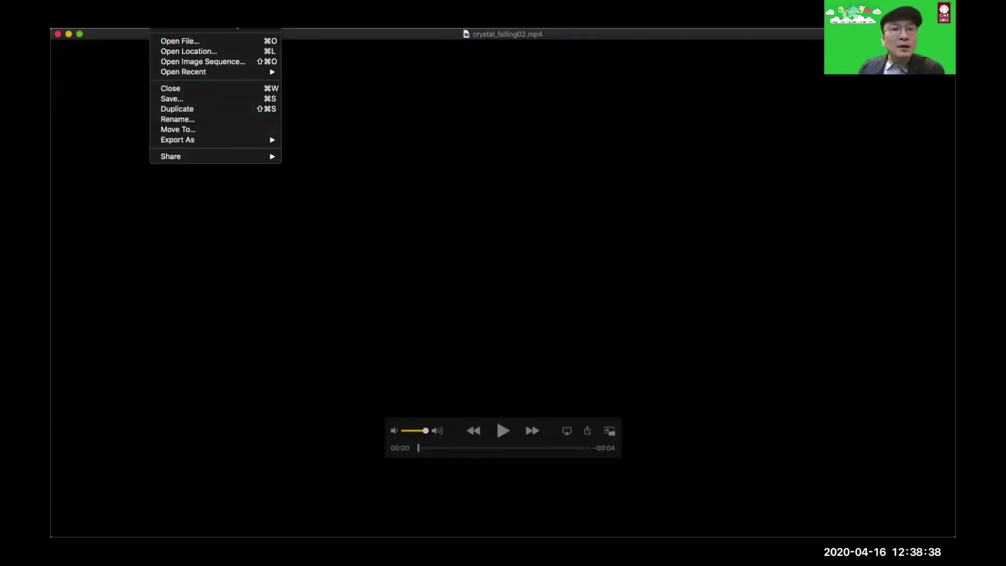
key("Escape")
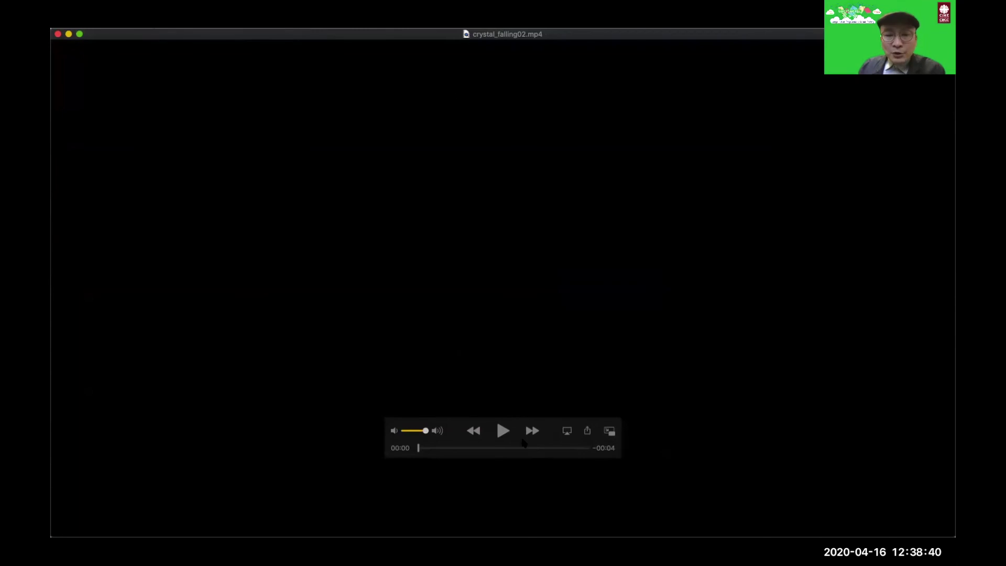
Play the crystal_falling02.mp4 movie repeatedly to review the rendered crystal animation.
left_click(501, 428)
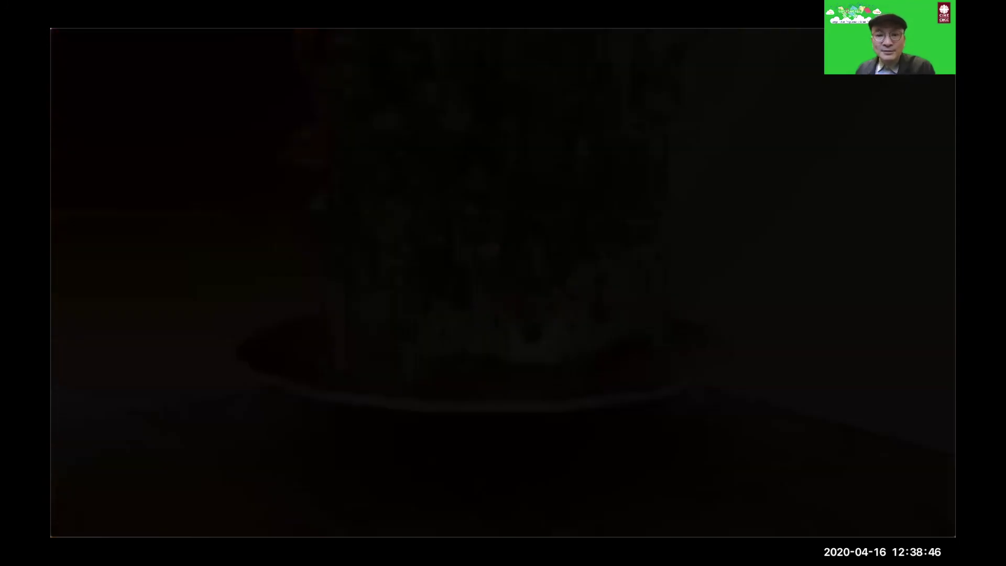
mouse_move(514, 446)
left_click(504, 437)
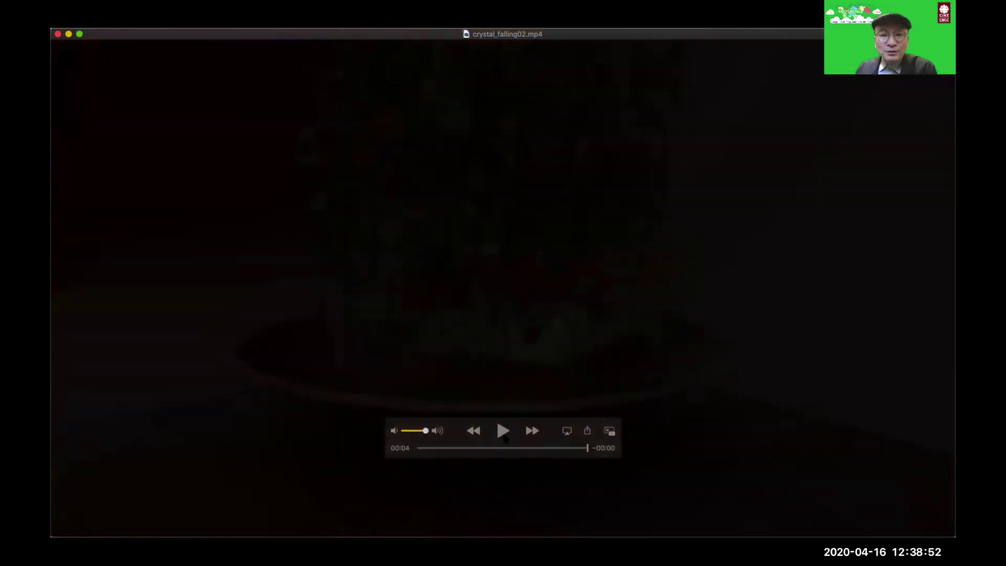
left_click(504, 437)
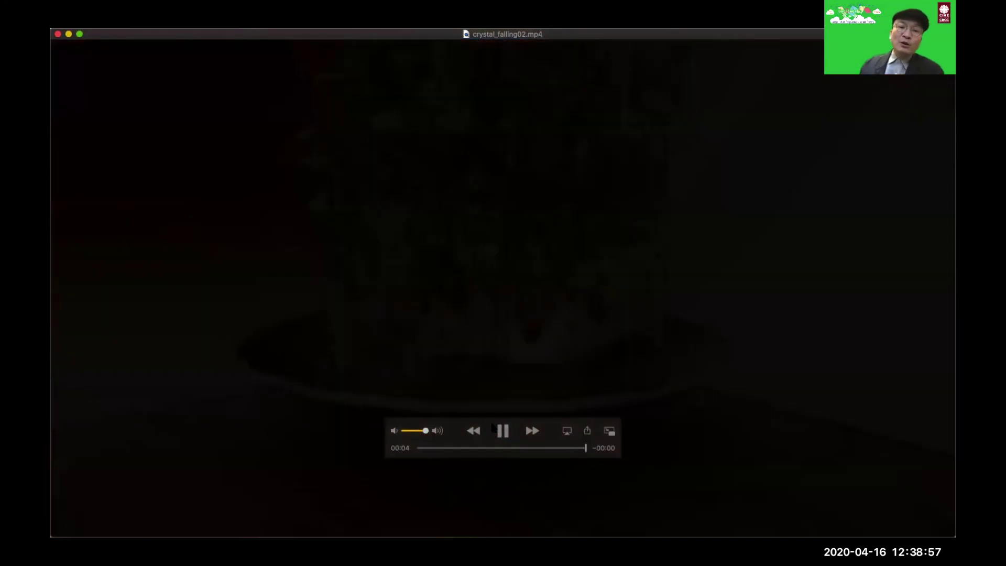
left_click(503, 431)
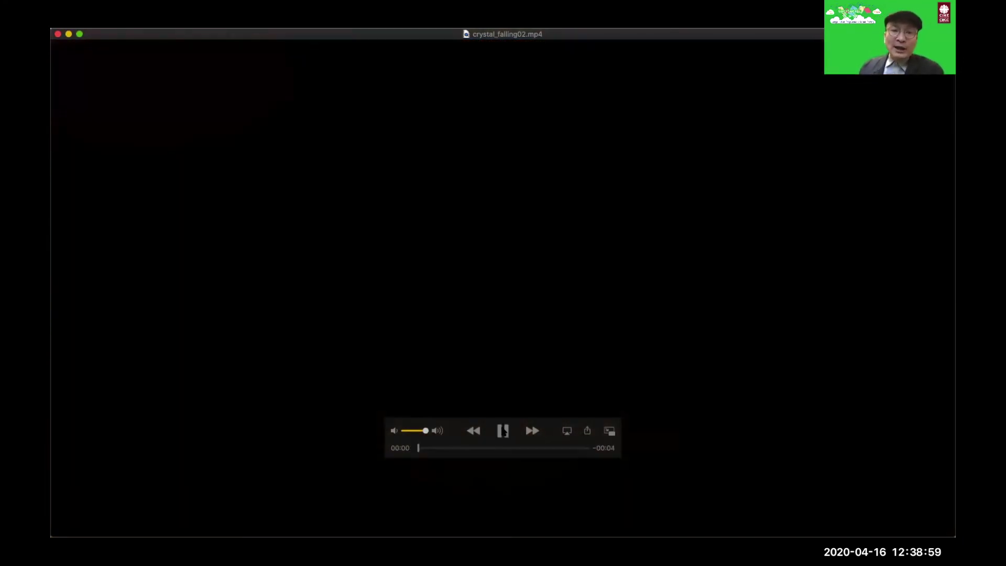